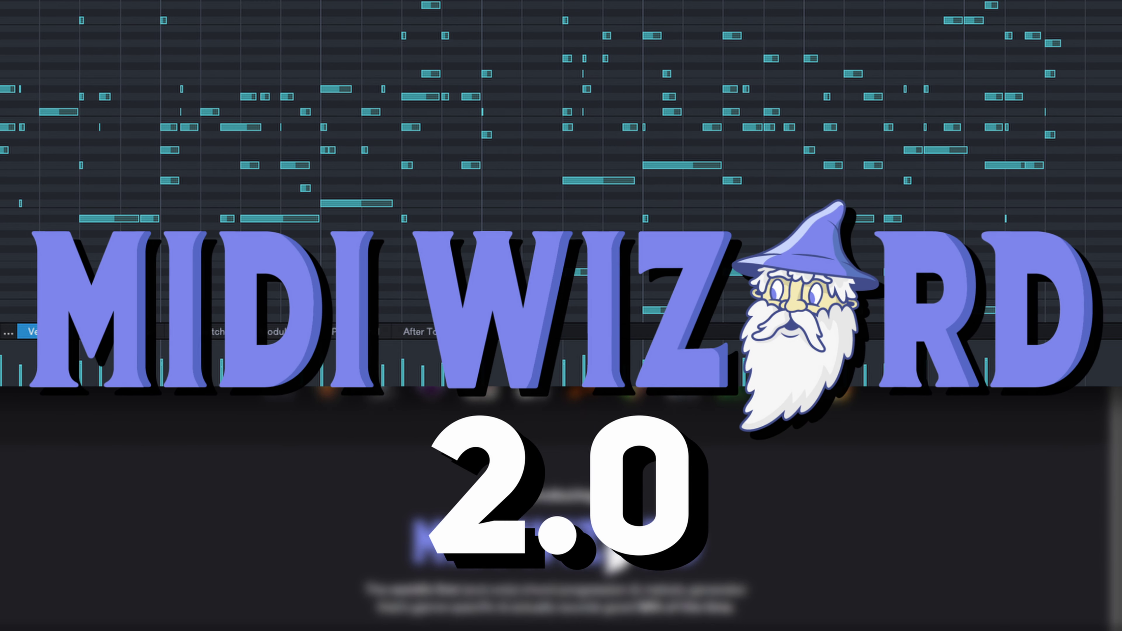
Look through the MIDI Wizard 2.0 product page, covering the version 2.0 features and the genre demos.
scroll(519, 487, down, 5)
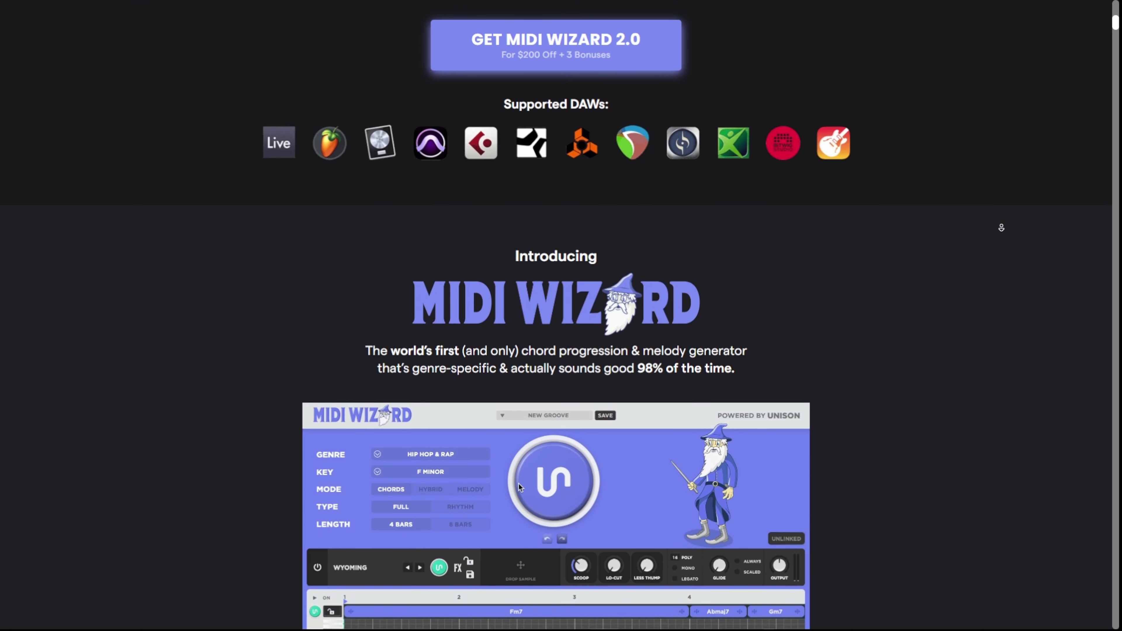
scroll(1001, 227, down, 5)
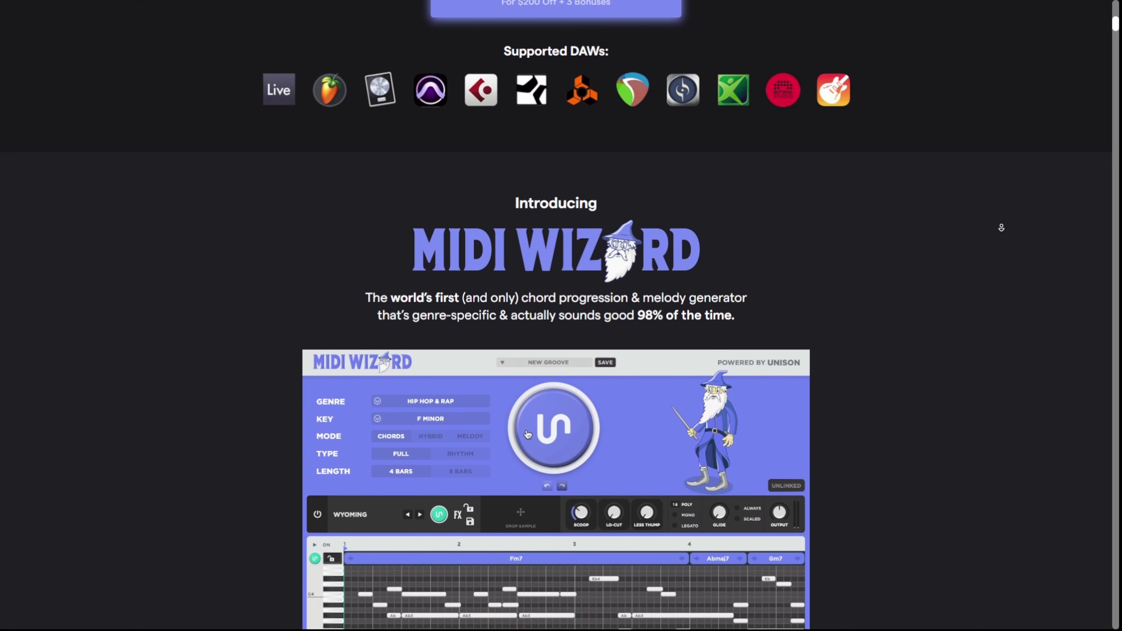
scroll(1002, 227, down, 5)
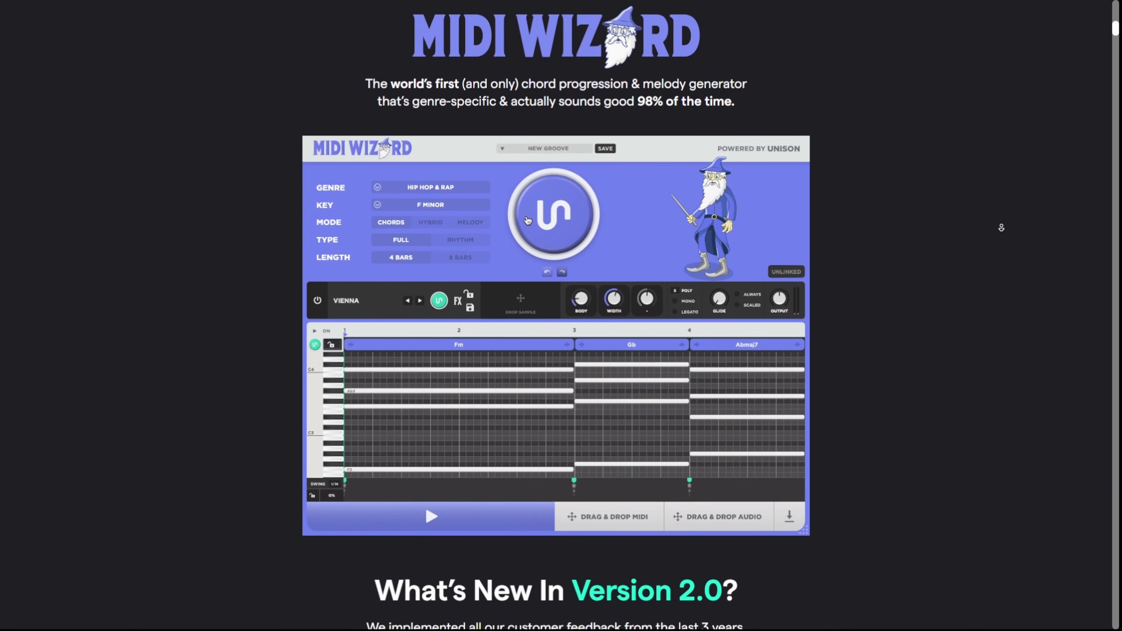
scroll(1001, 227, down, 5)
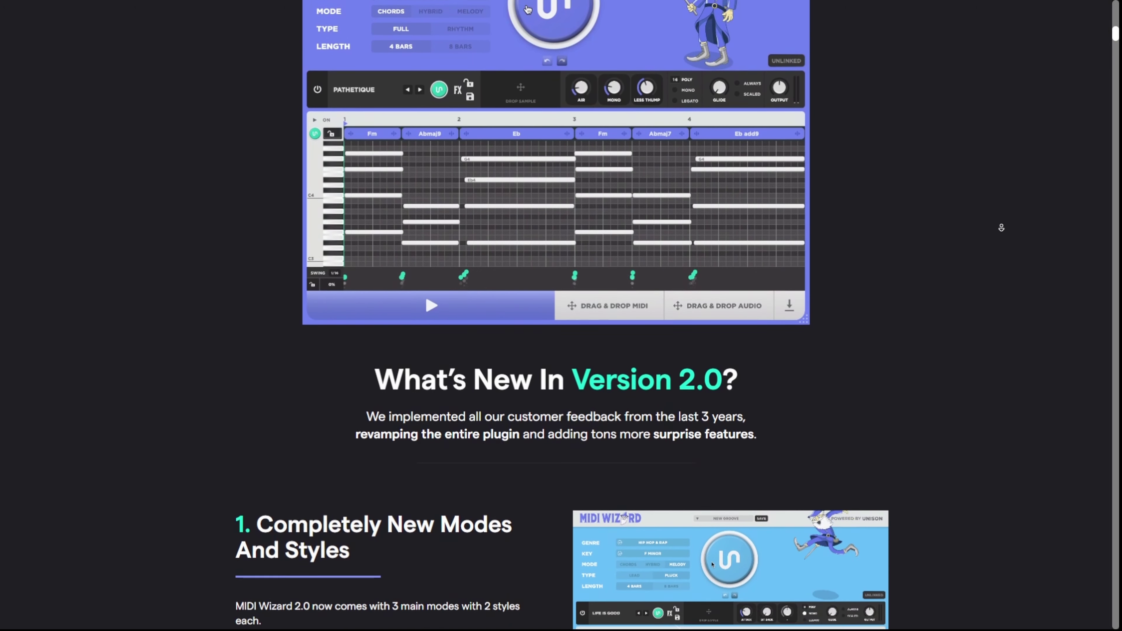
scroll(1002, 227, down, 5)
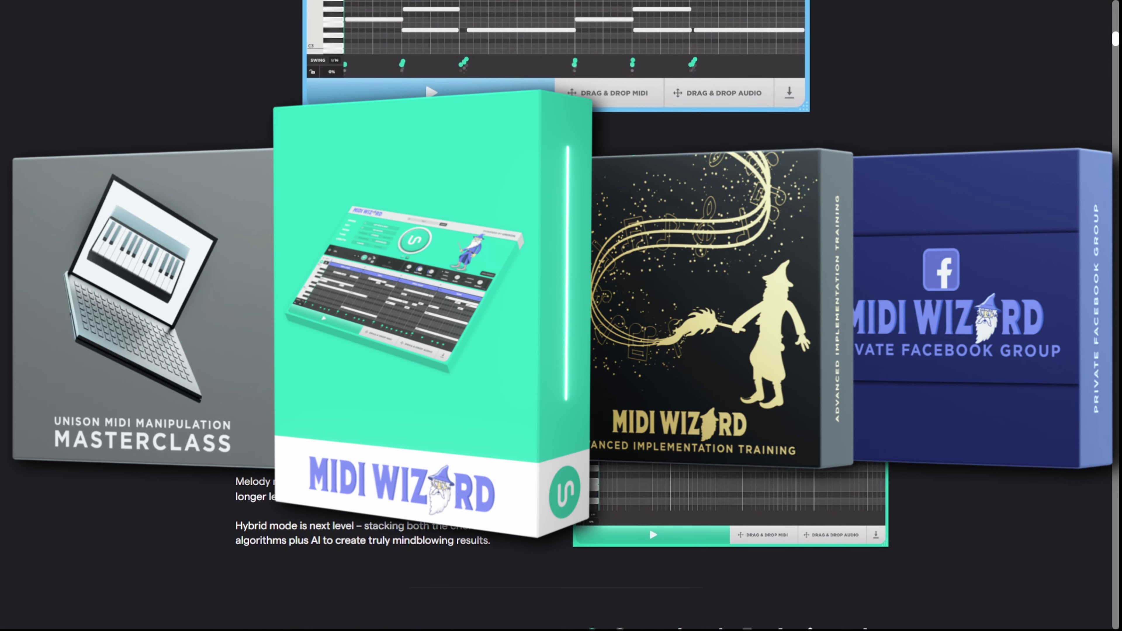
scroll(1001, 228, down, 5)
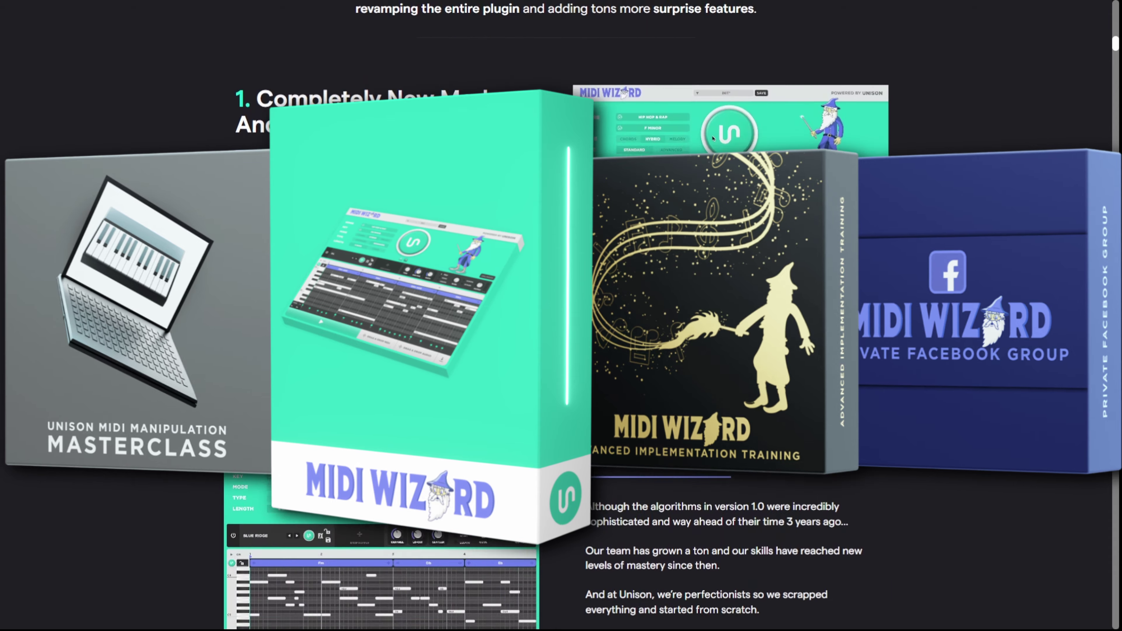
scroll(1001, 227, down, 5)
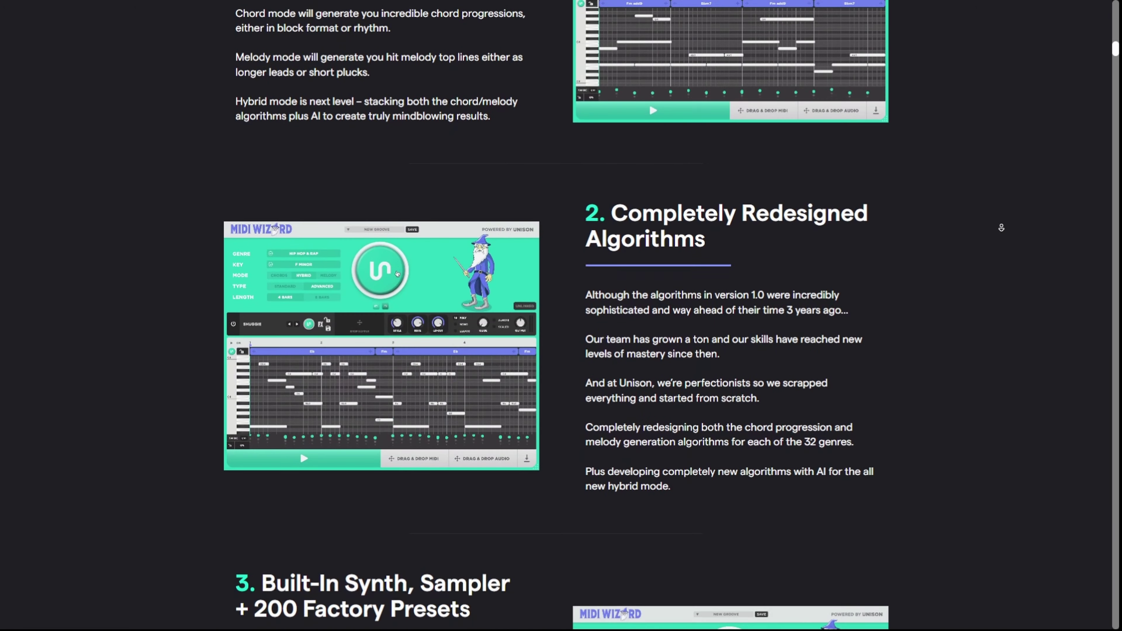
scroll(1001, 227, down, 5)
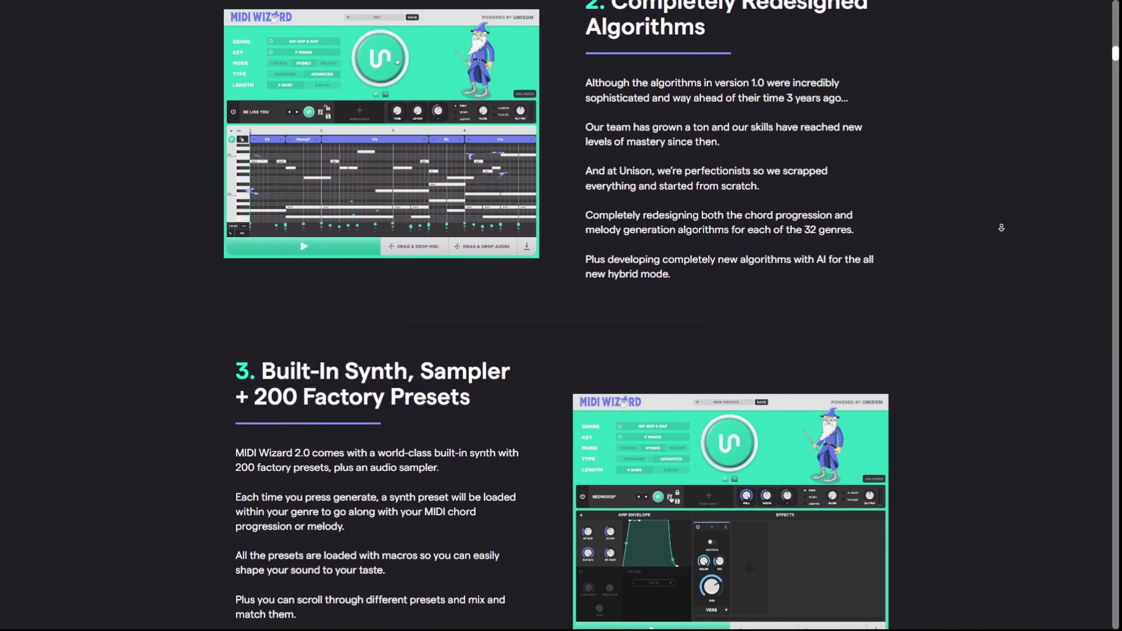
scroll(1002, 227, down, 4)
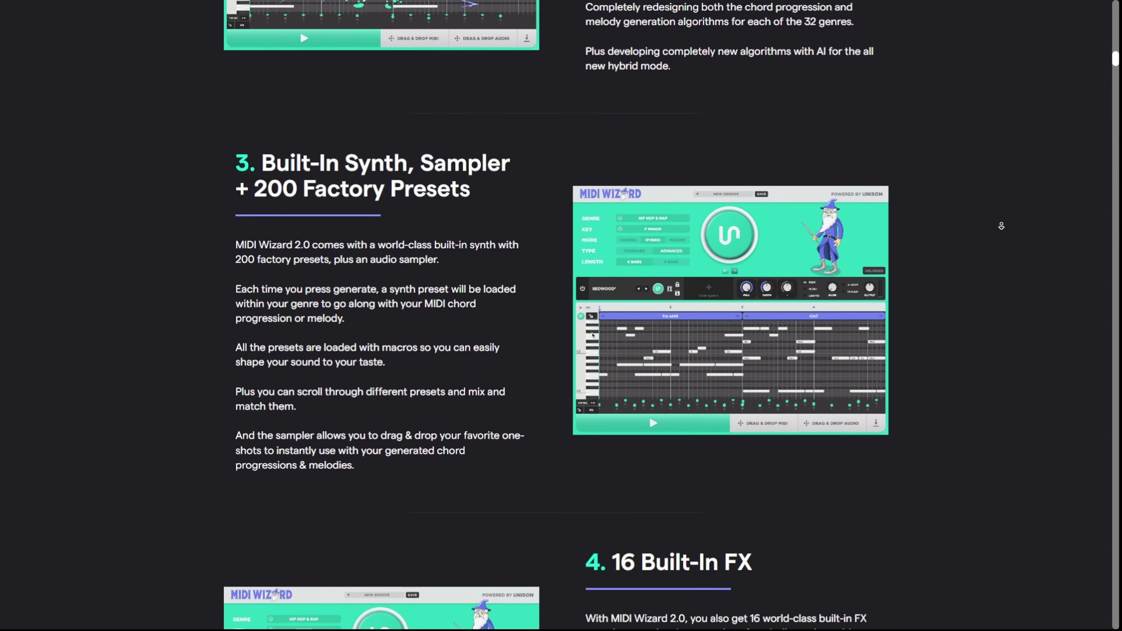
scroll(1001, 226, down, 4)
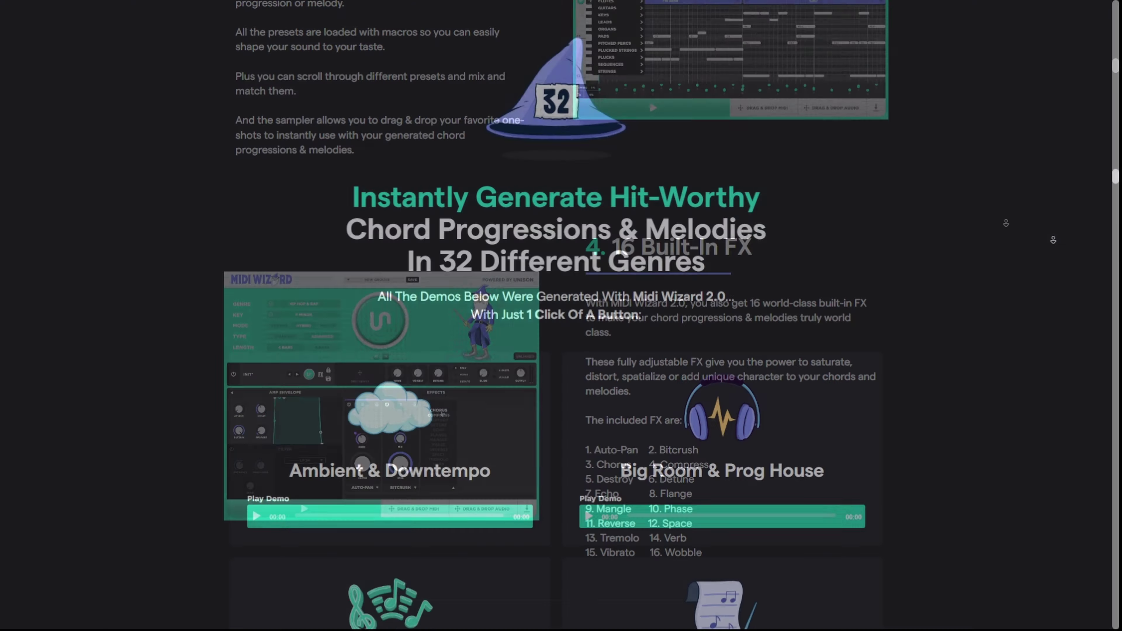
scroll(1054, 240, down, 4)
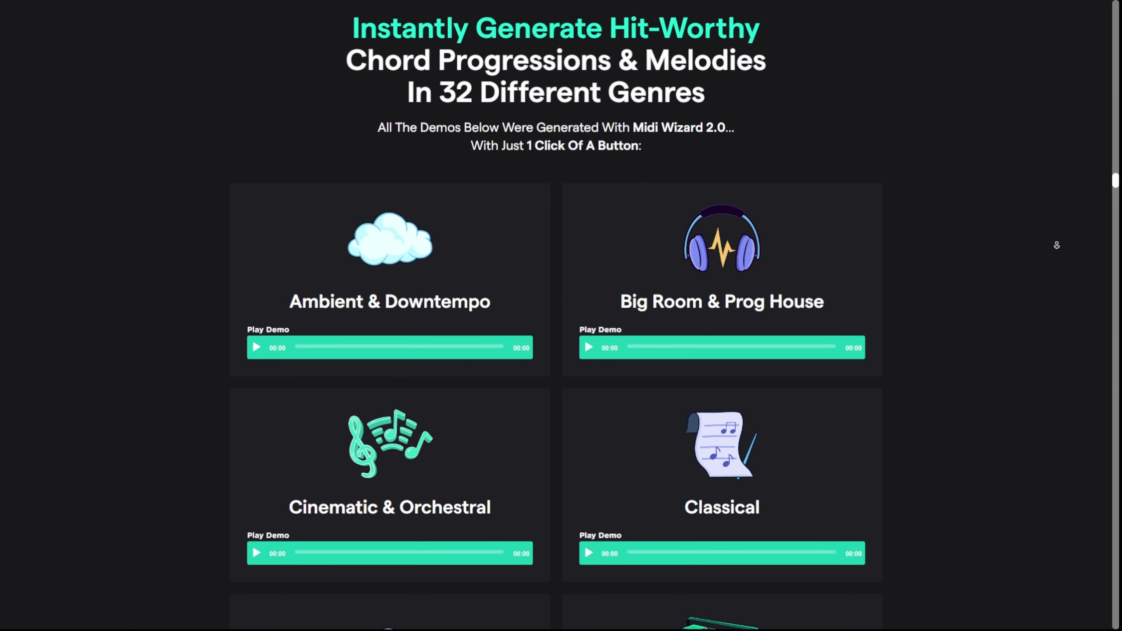
scroll(1057, 245, down, 3)
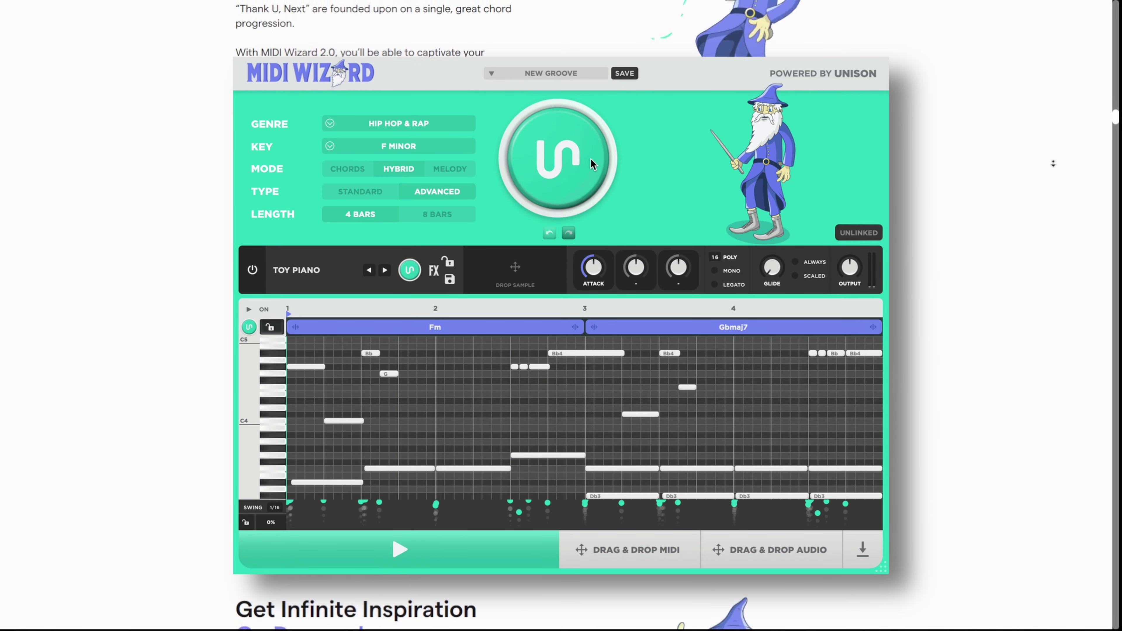
Generate four-bar Hip Hop & Rap ideas in F minor, trying the Hybrid, Chords and Melody modes.
click(592, 165)
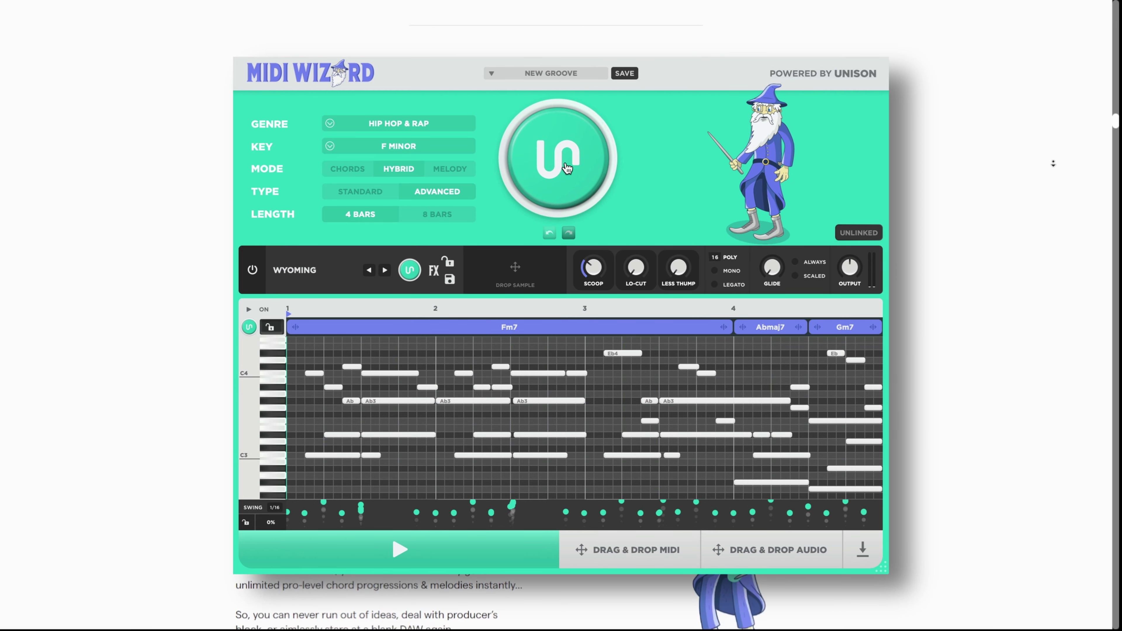
click(360, 170)
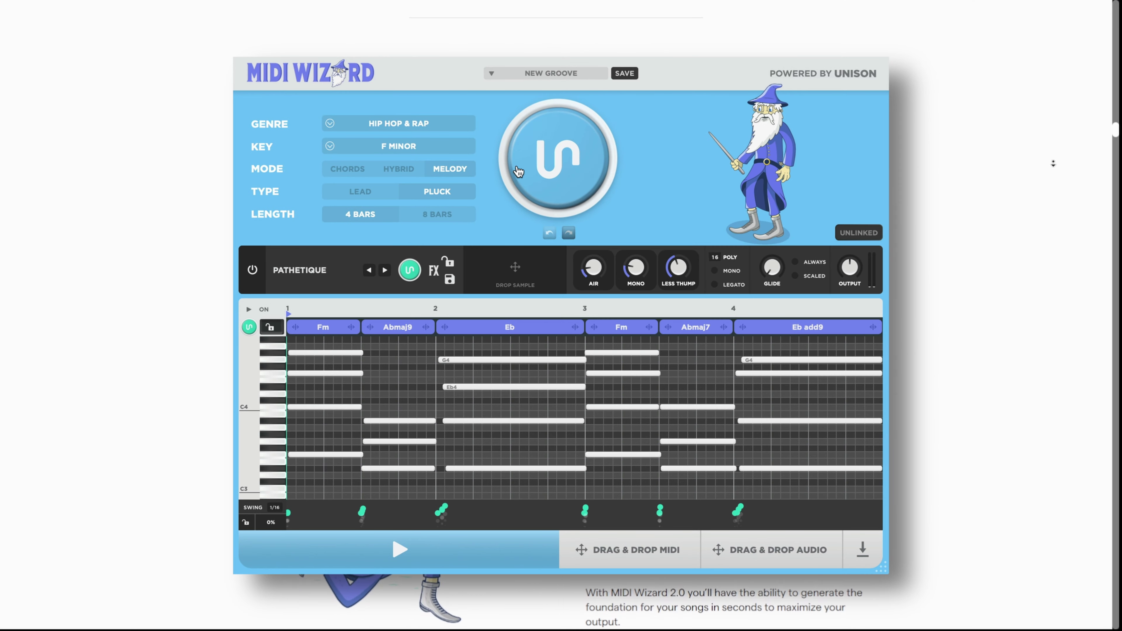
click(523, 168)
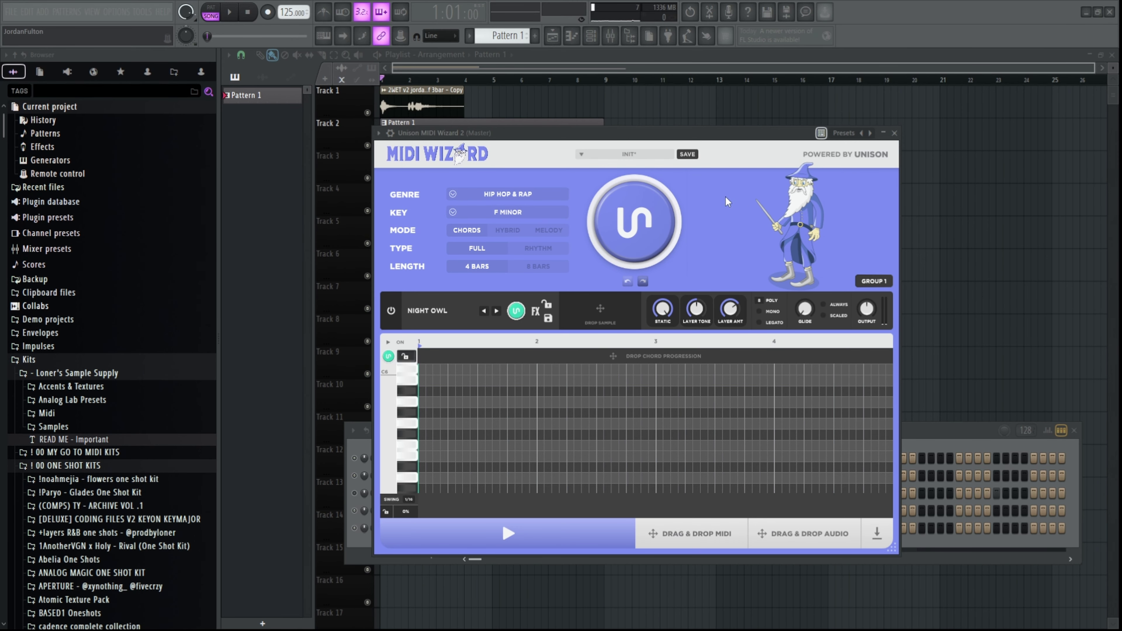
Play the generated F minor chord progression and audition other synth presets, ending on the Earth preset.
click(236, 13)
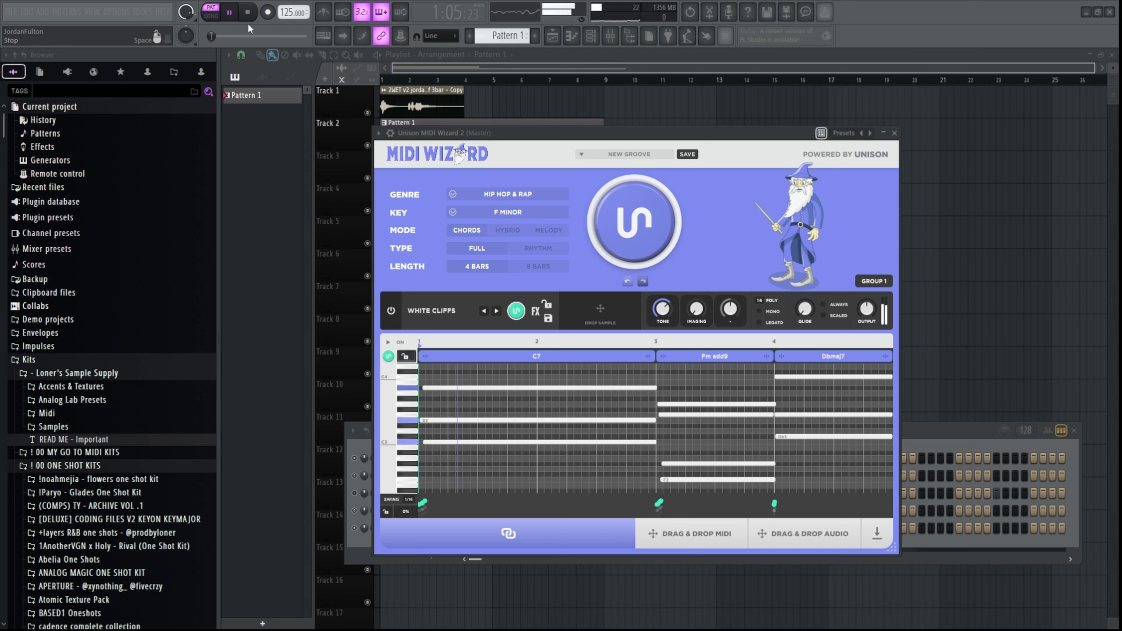
scroll(686, 397, down, 2)
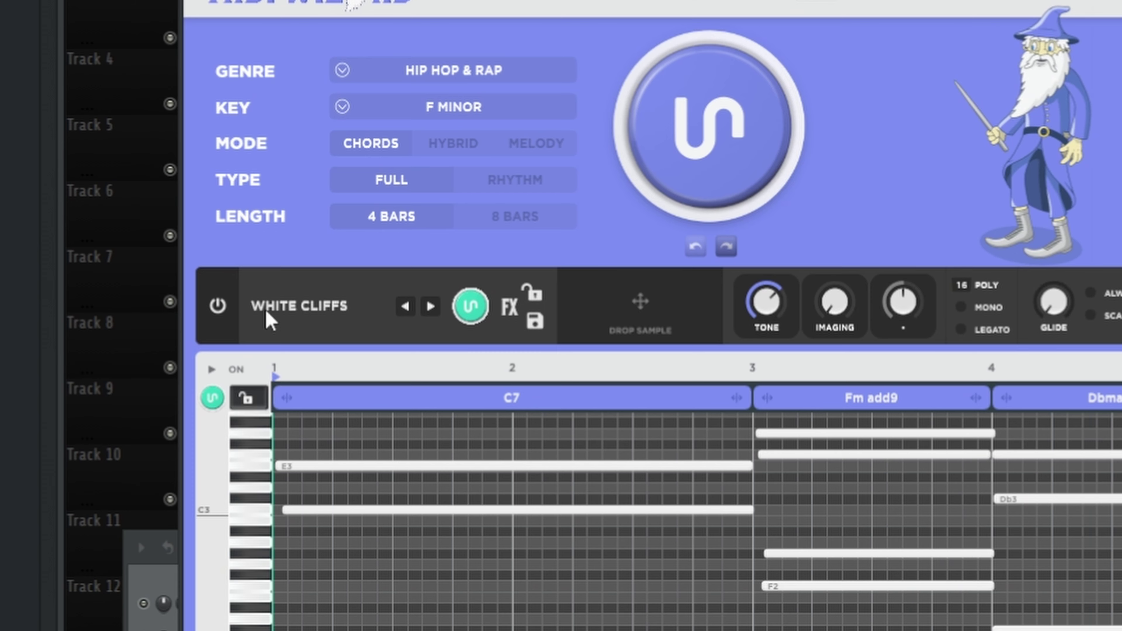
click(497, 310)
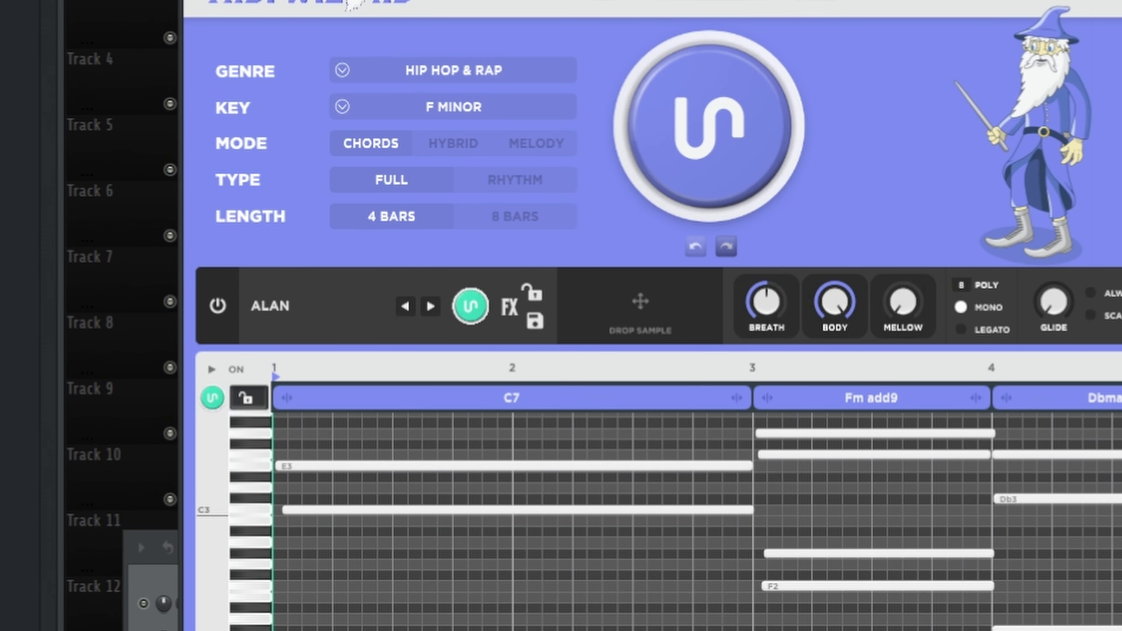
click(285, 309)
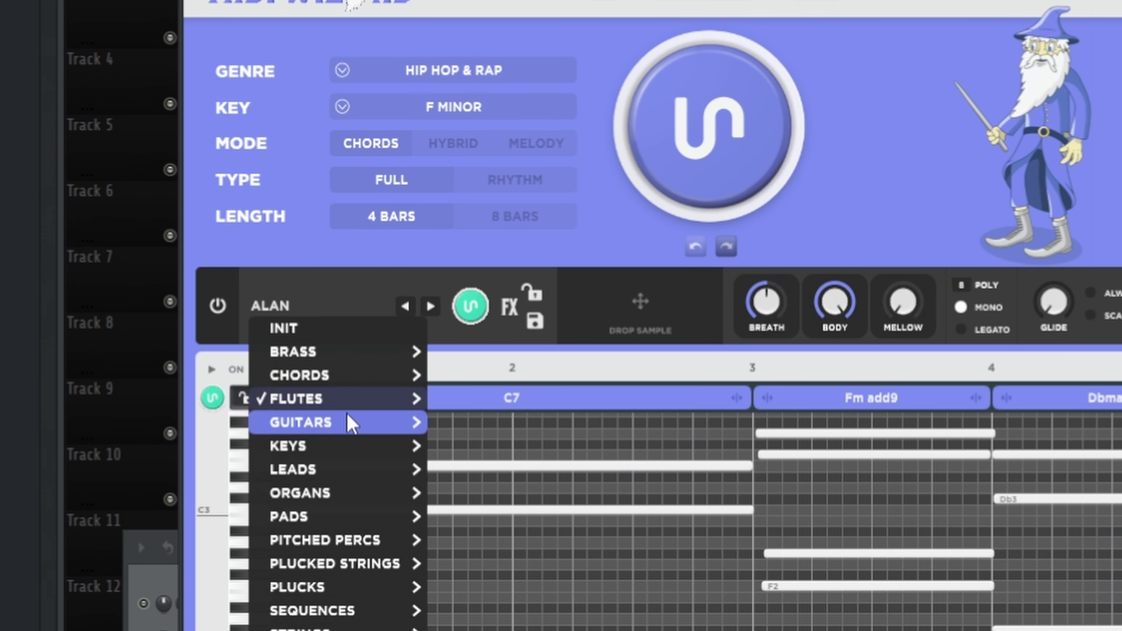
click(358, 289)
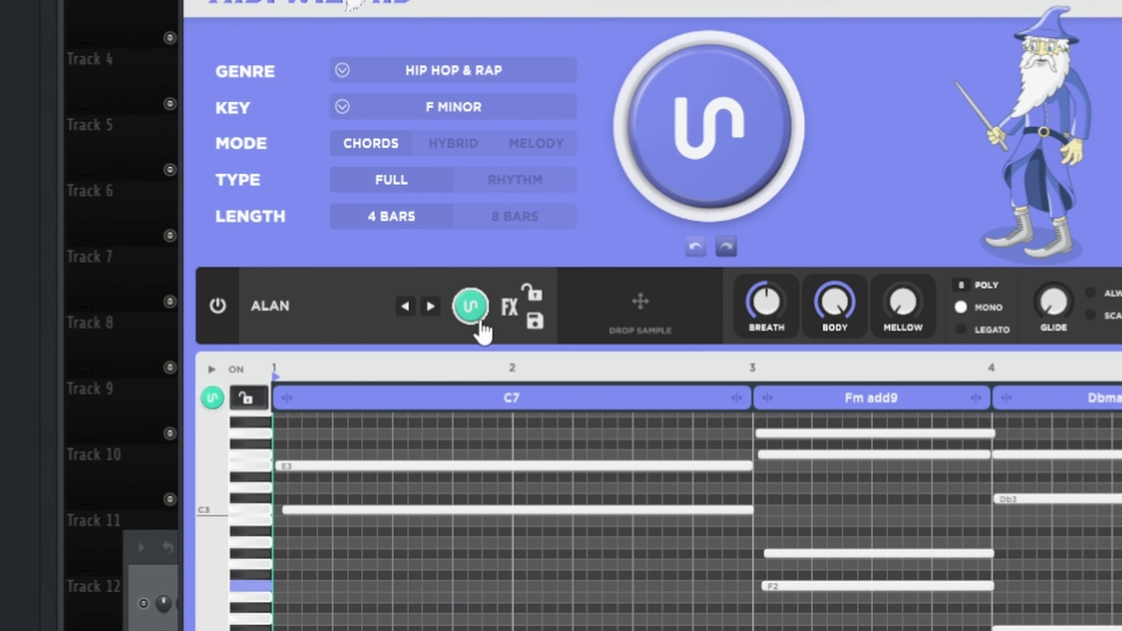
click(430, 306)
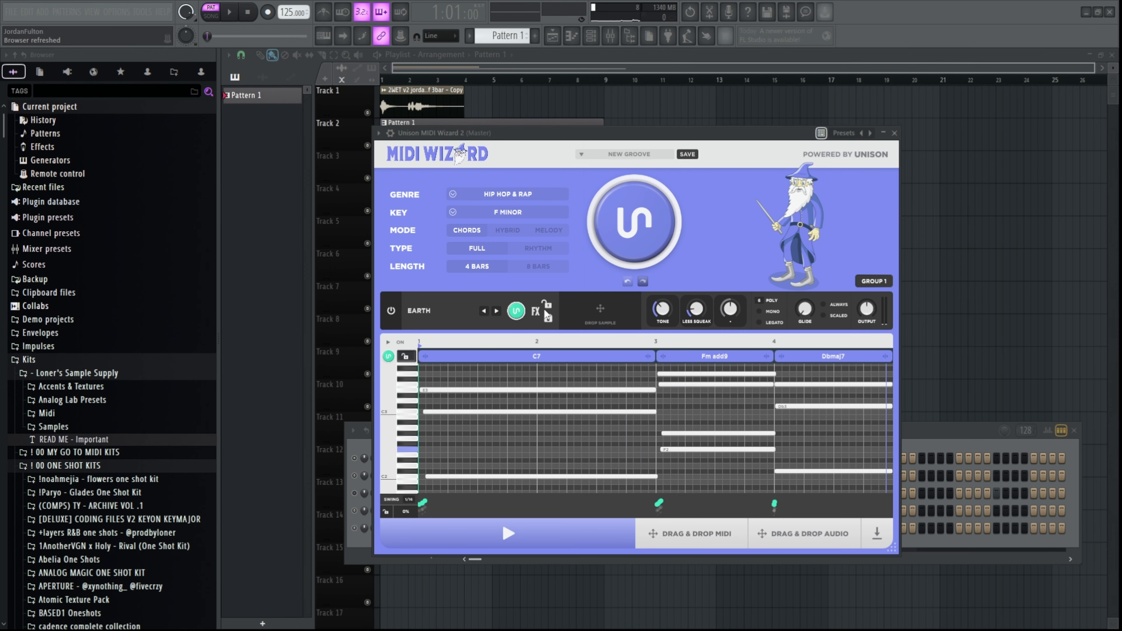
click(536, 311)
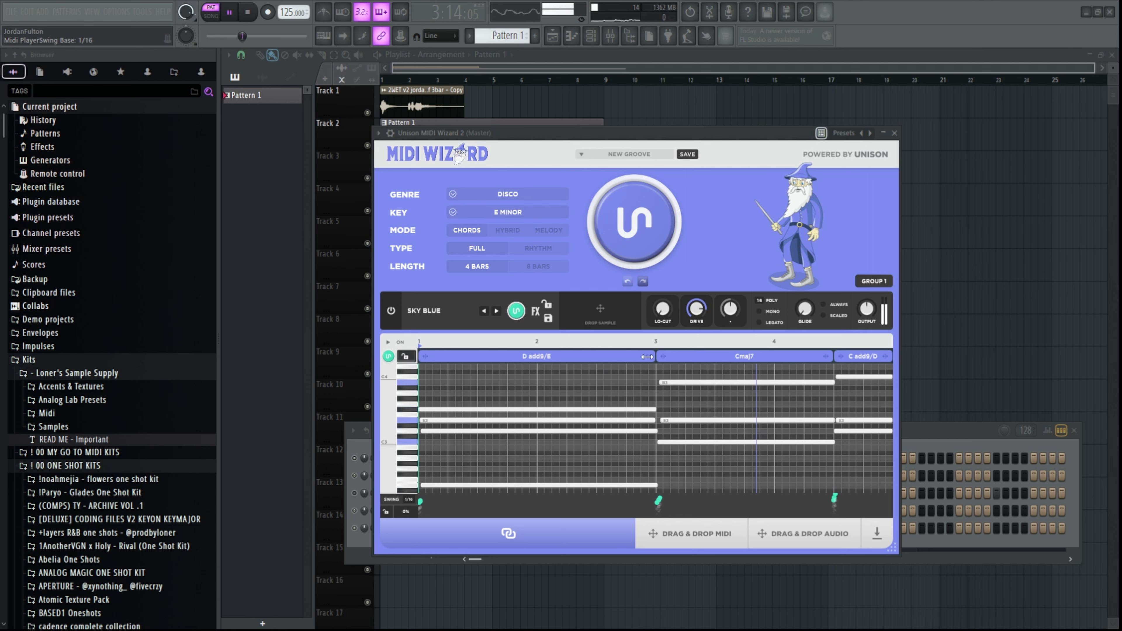
Show the channel rack and save the project as BEEF AT THE RINK.flp.
key(F6)
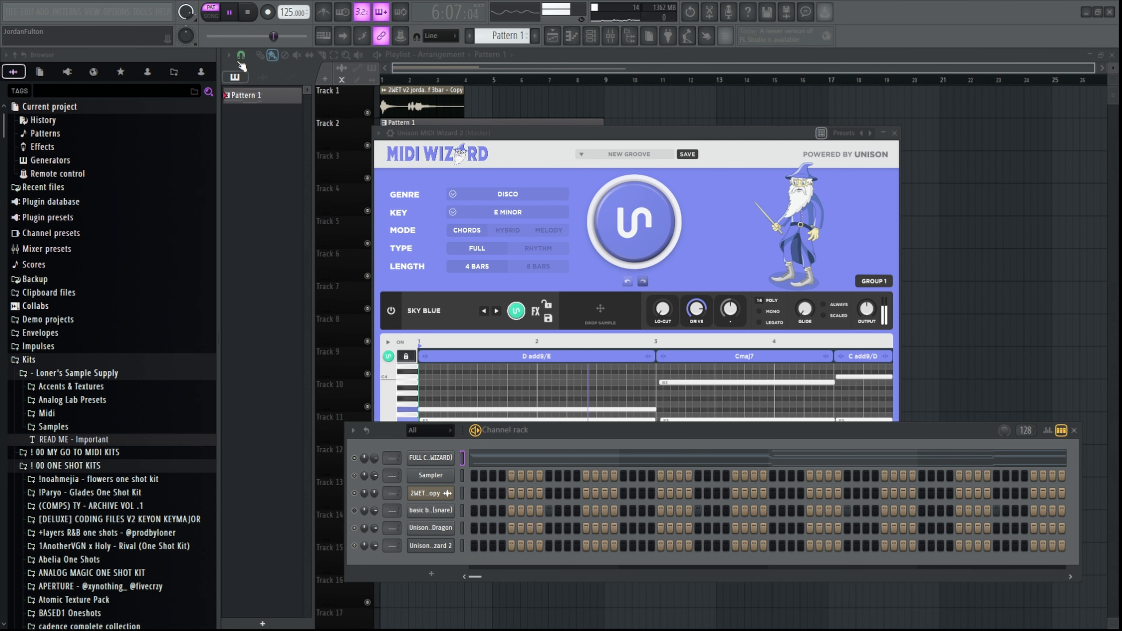
click(15, 25)
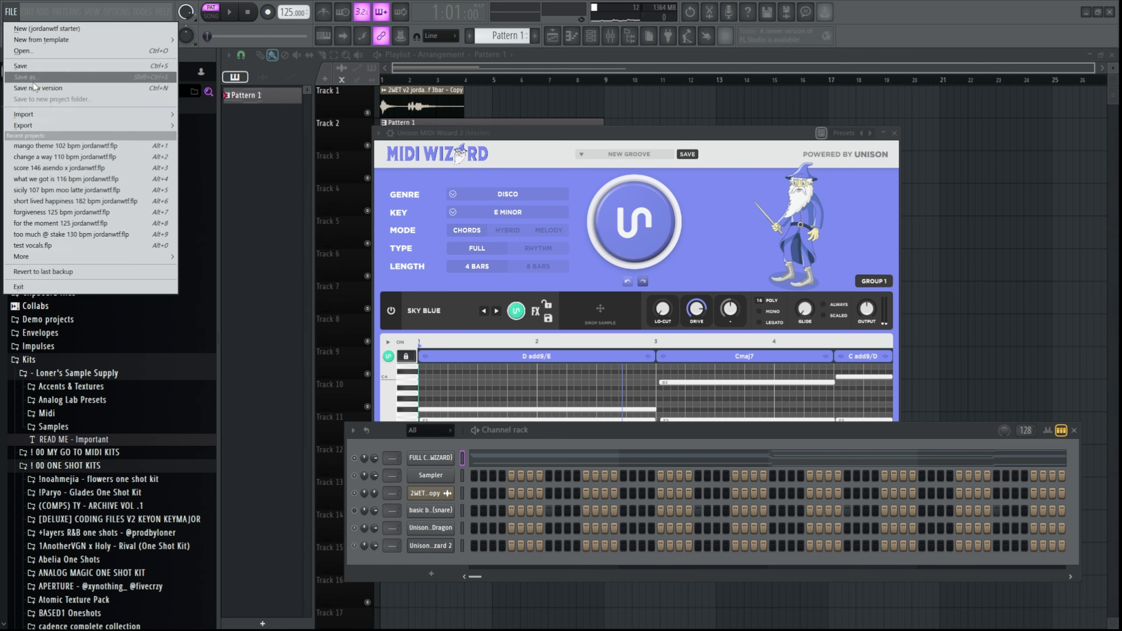
click(44, 54)
In the second MIDI Wizard instance, generate and audition a four-bar Neo-Soul pattern in G major, using Hybrid mode and the Advanced type.
click(522, 209)
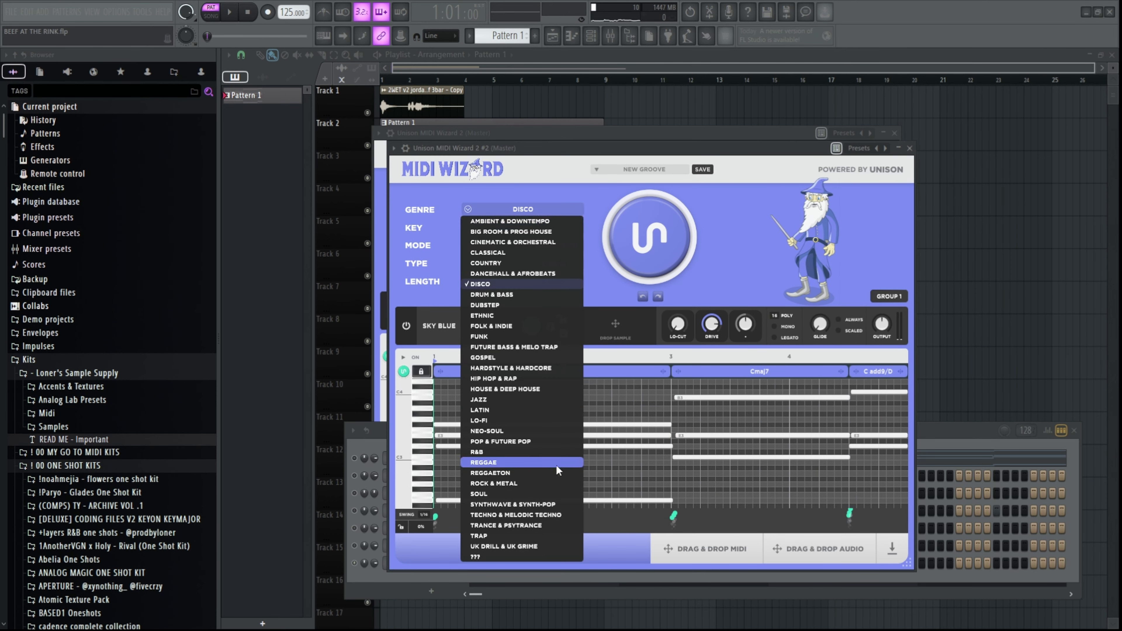
click(536, 546)
click(647, 276)
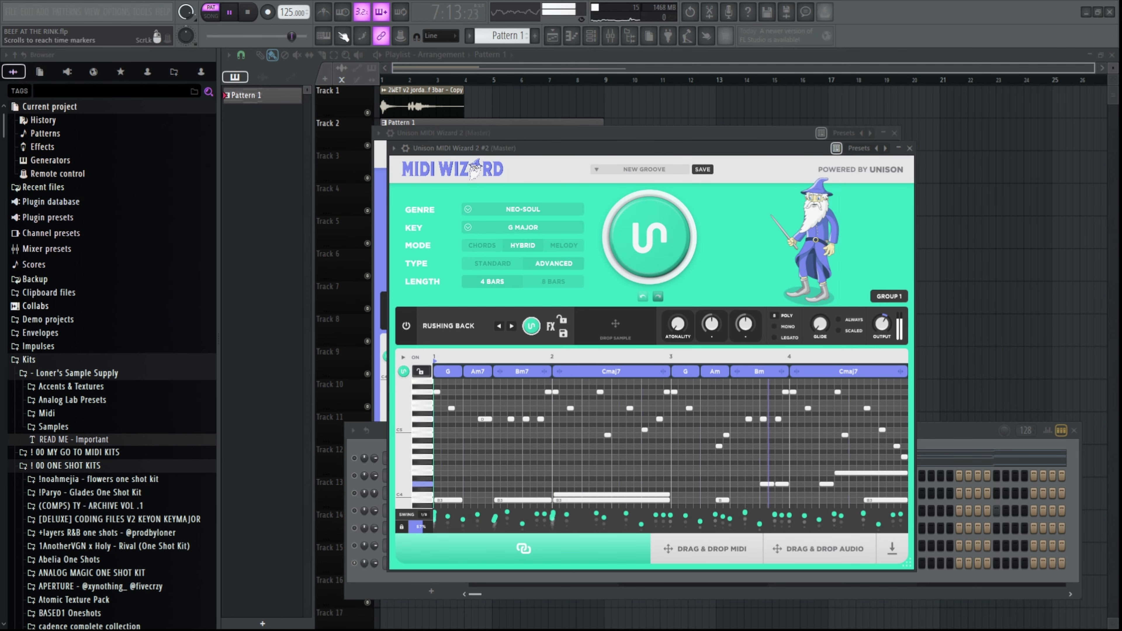
key(space)
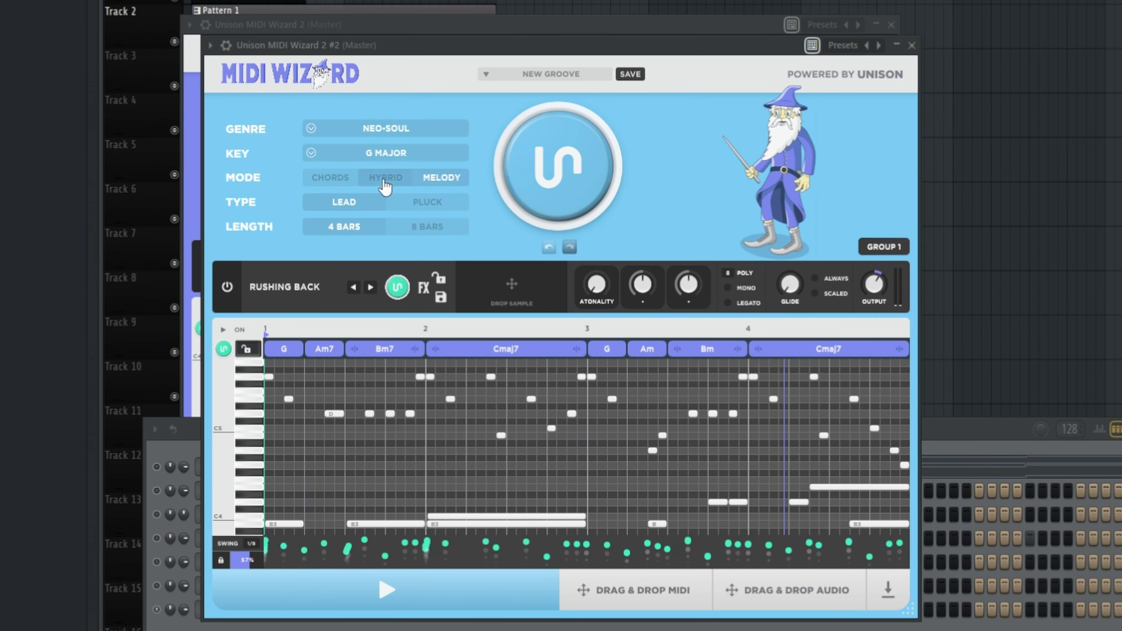
Compare the type options of the Hybrid, Melody and Chords modes in the second MIDI Wizard instance.
click(385, 179)
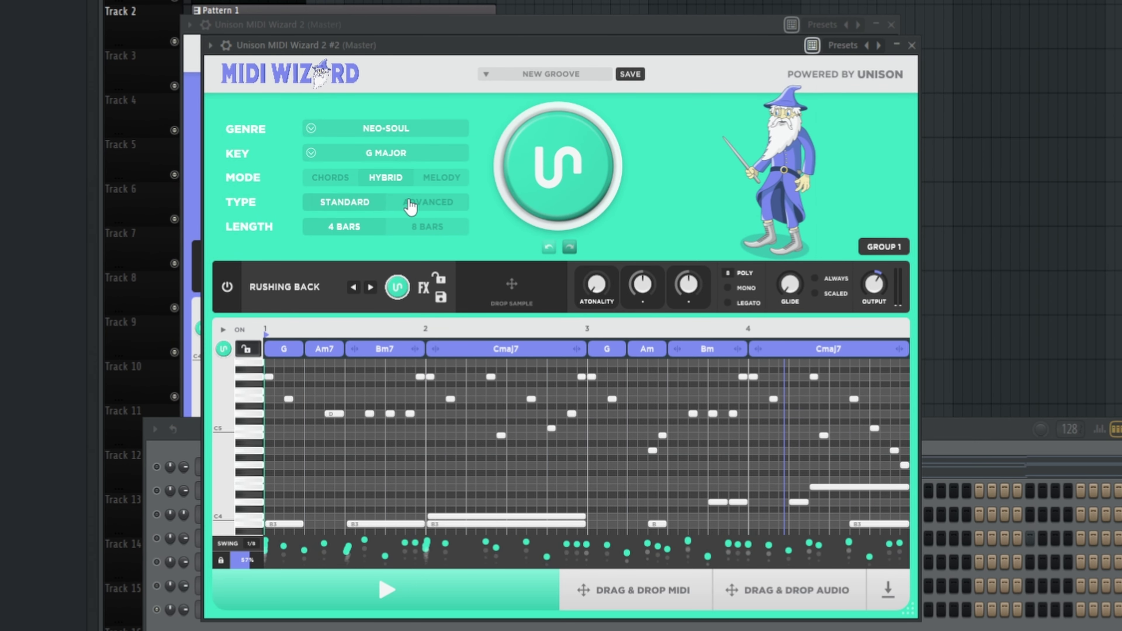
click(442, 178)
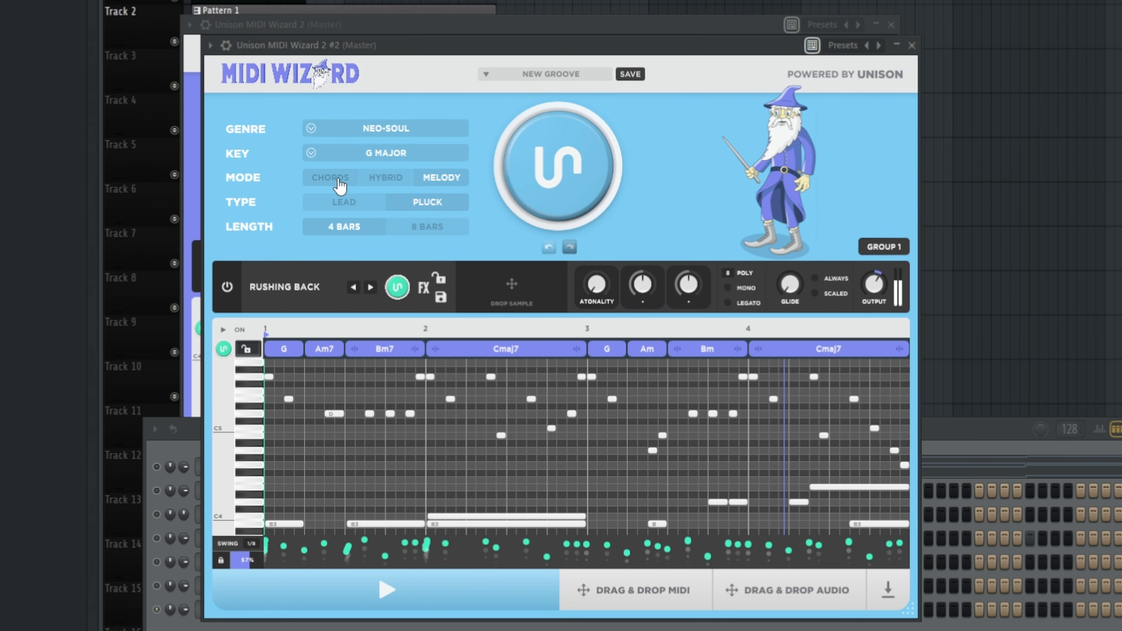
click(334, 180)
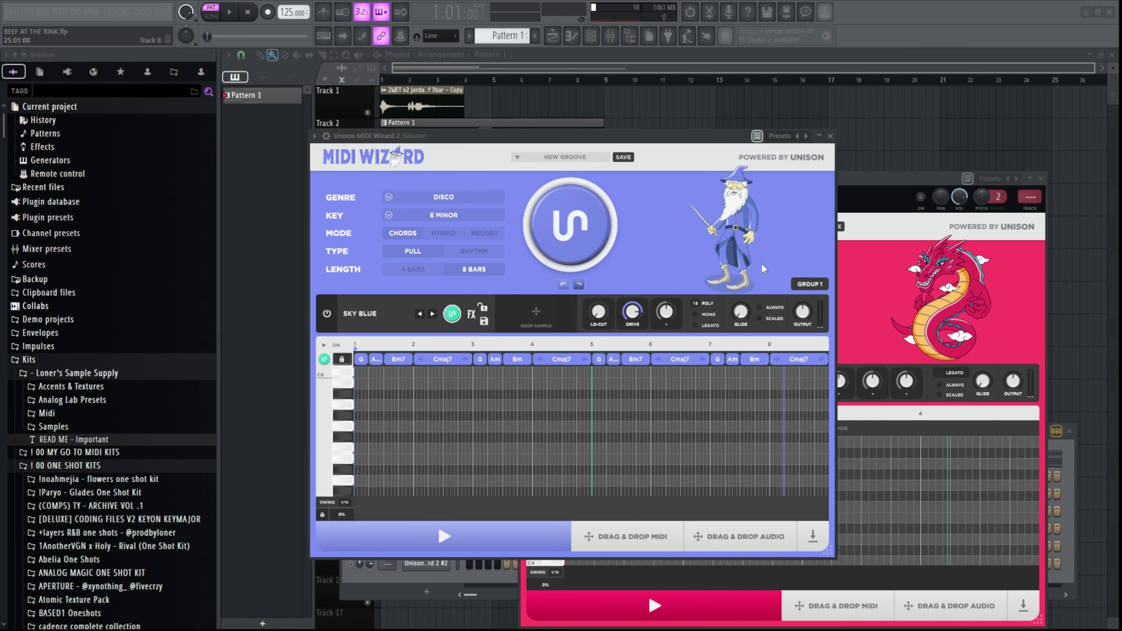
In the first MIDI Wizard instance, generate four-bar Hybrid Advanced patterns in C# minor, trying Pop & Future Pop and settling on Drum & Bass.
click(570, 258)
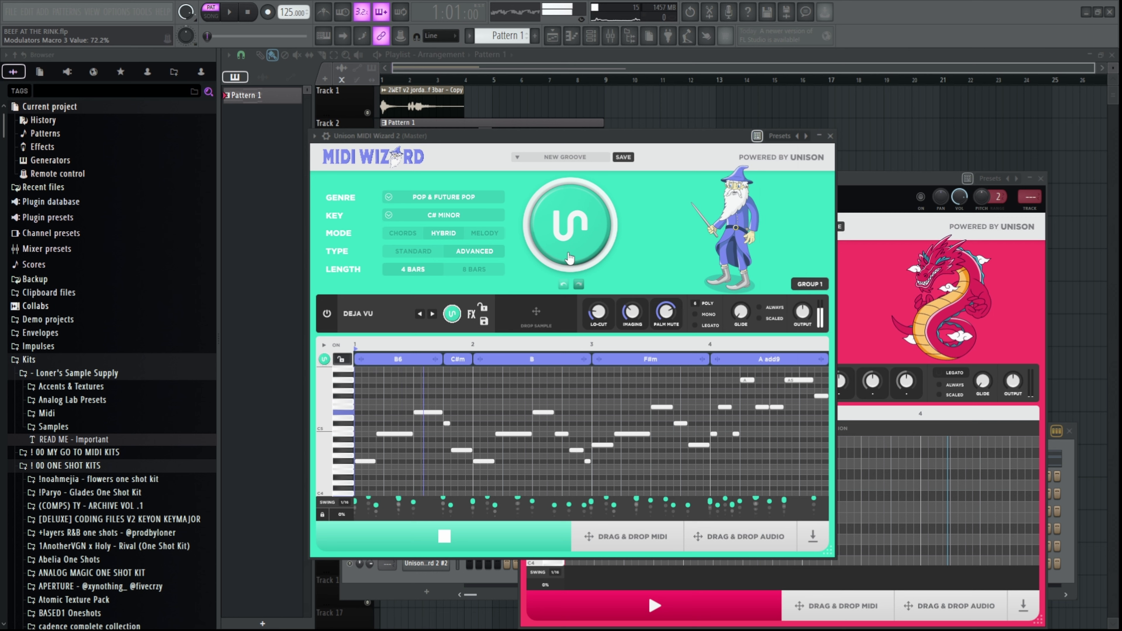
click(570, 250)
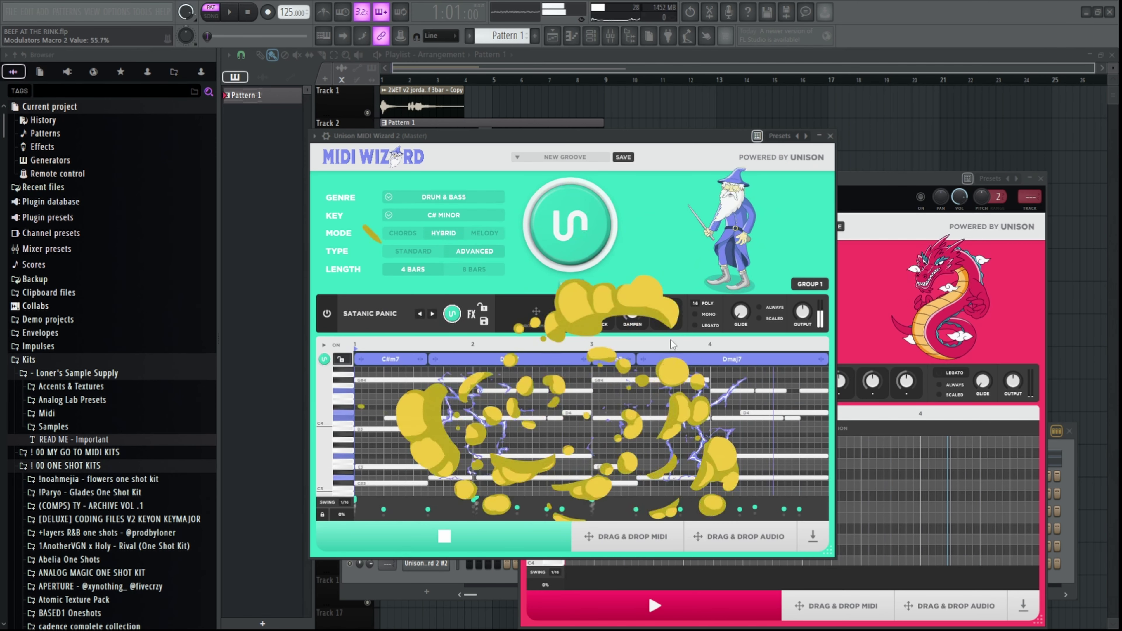
click(547, 230)
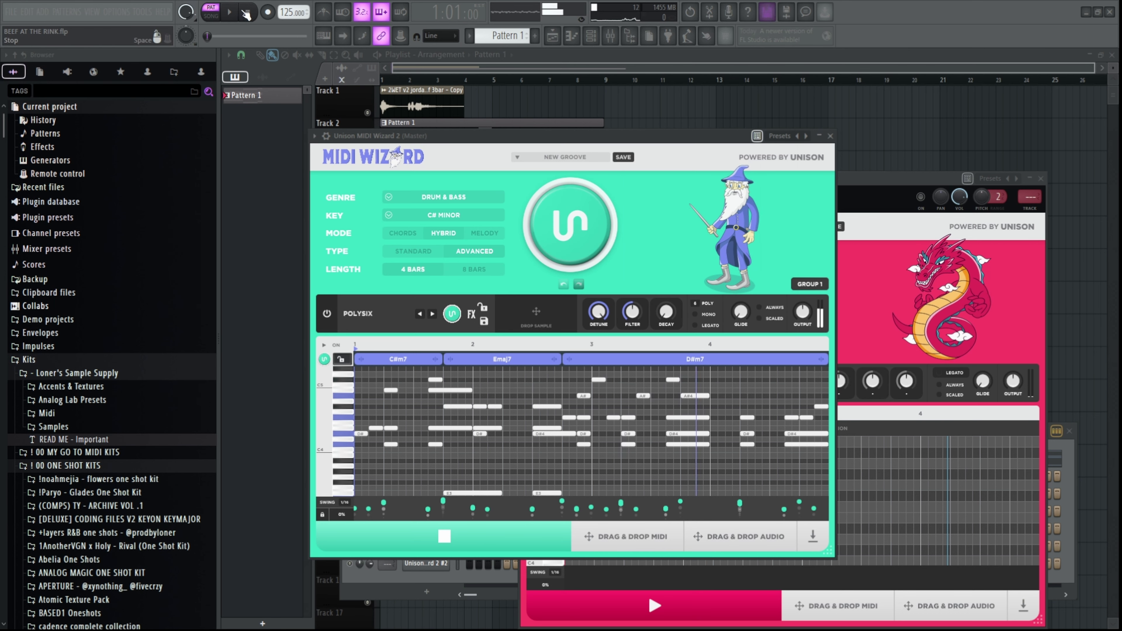
Open the effects view of the Polysix preset and adjust its amp envelope and MG LP 24 filter.
click(471, 313)
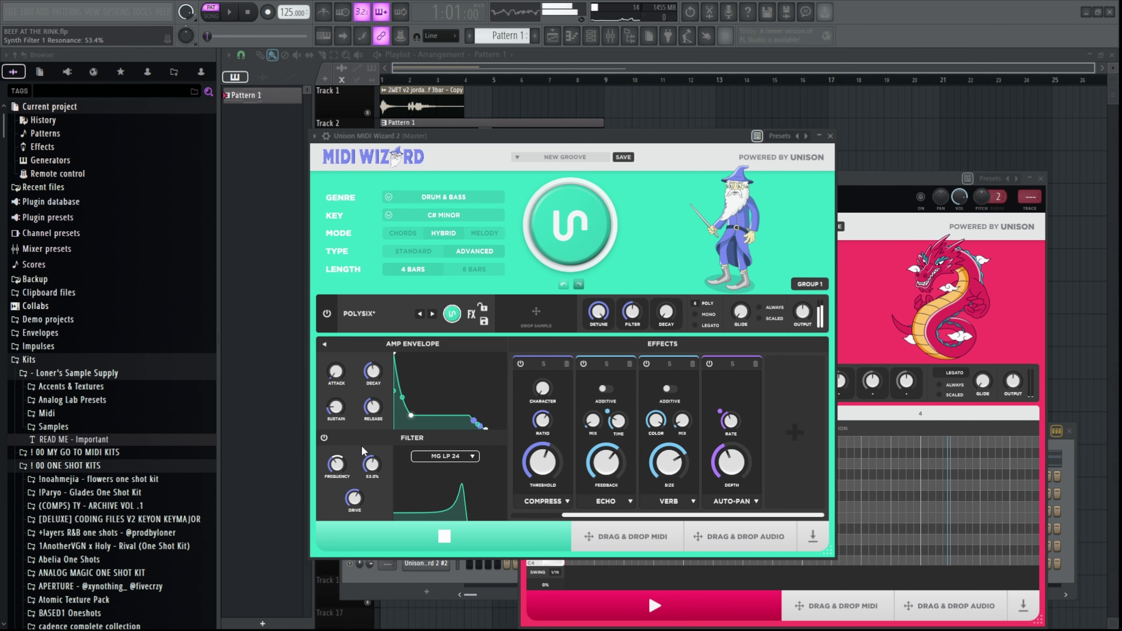
mouse_move(335, 477)
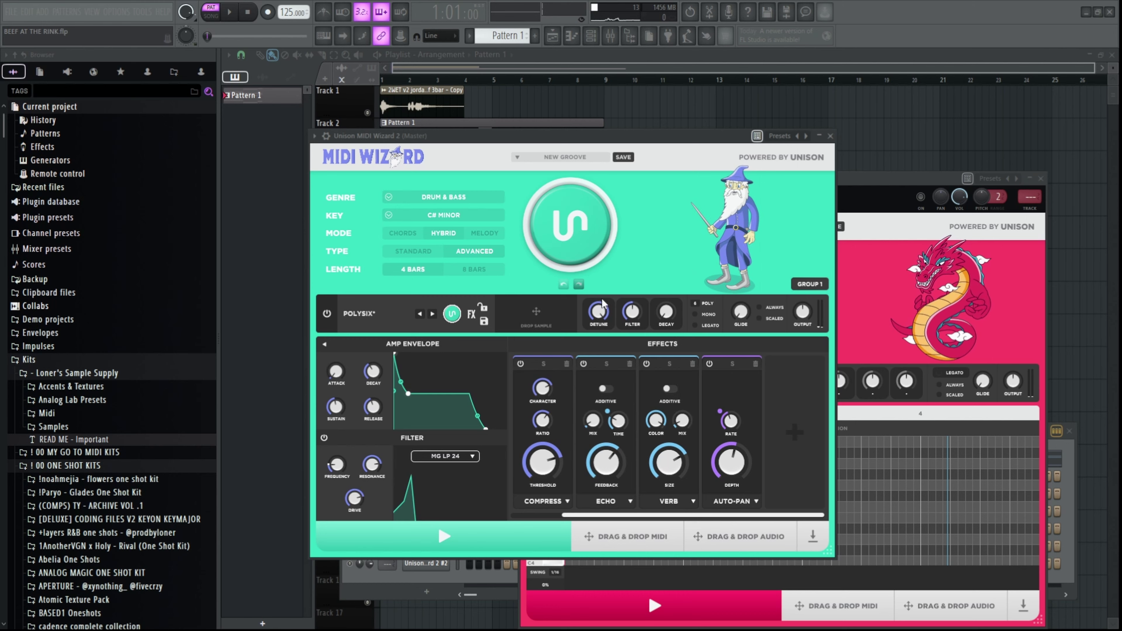
Browse the synth preset categories in the first MIDI Wizard instance and replace Polysix with another Chords preset.
click(382, 322)
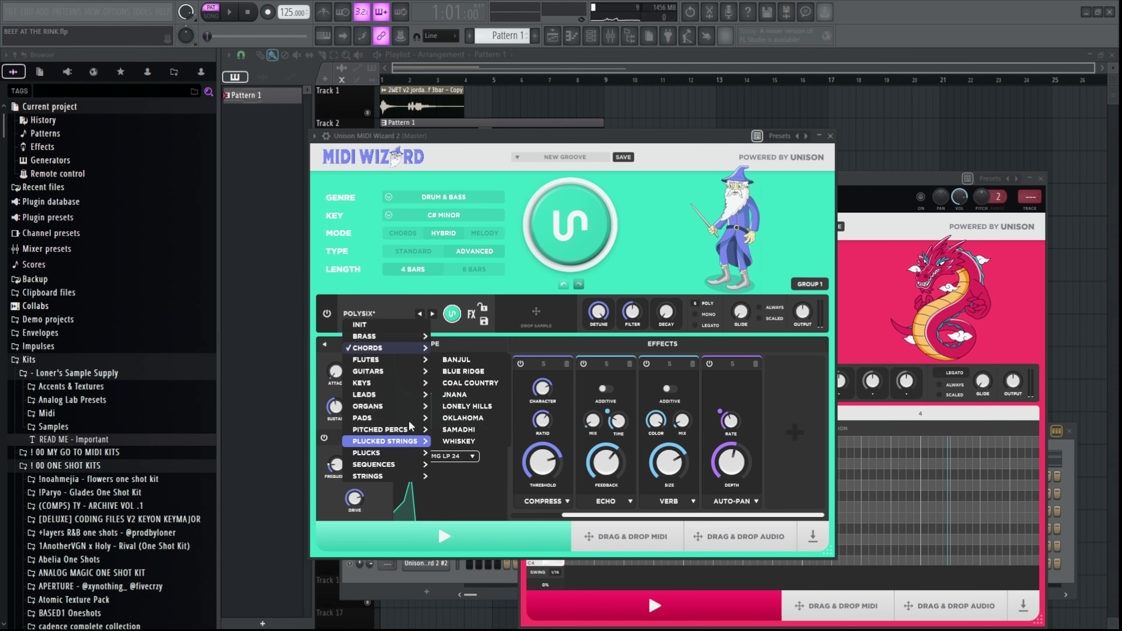
mouse_move(398, 348)
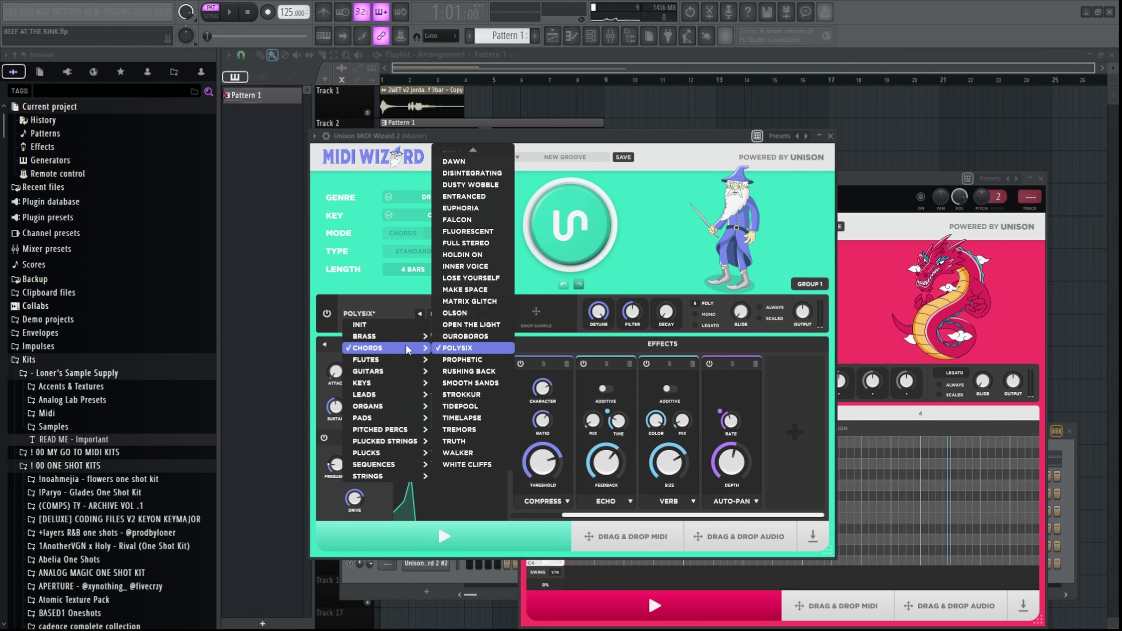
click(469, 365)
drag(658, 141, 743, 92)
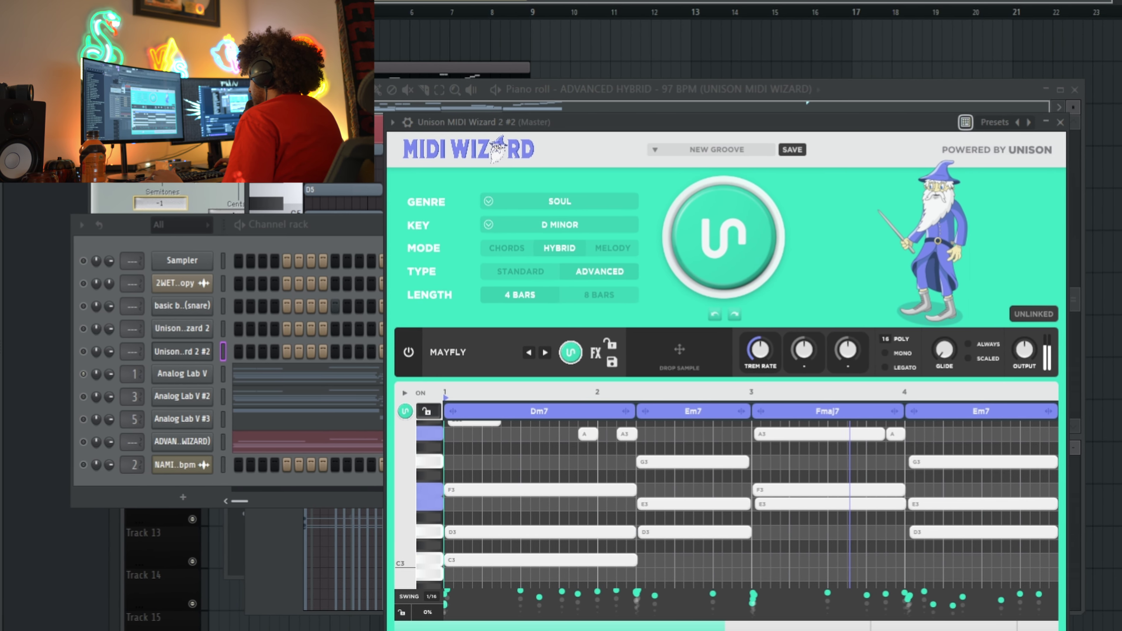
Examine the chord and melody notes of the Analog Lab V channel across bars 1 to 8, and close all open windows.
scroll(858, 465, up, 3)
scroll(866, 469, up, 3)
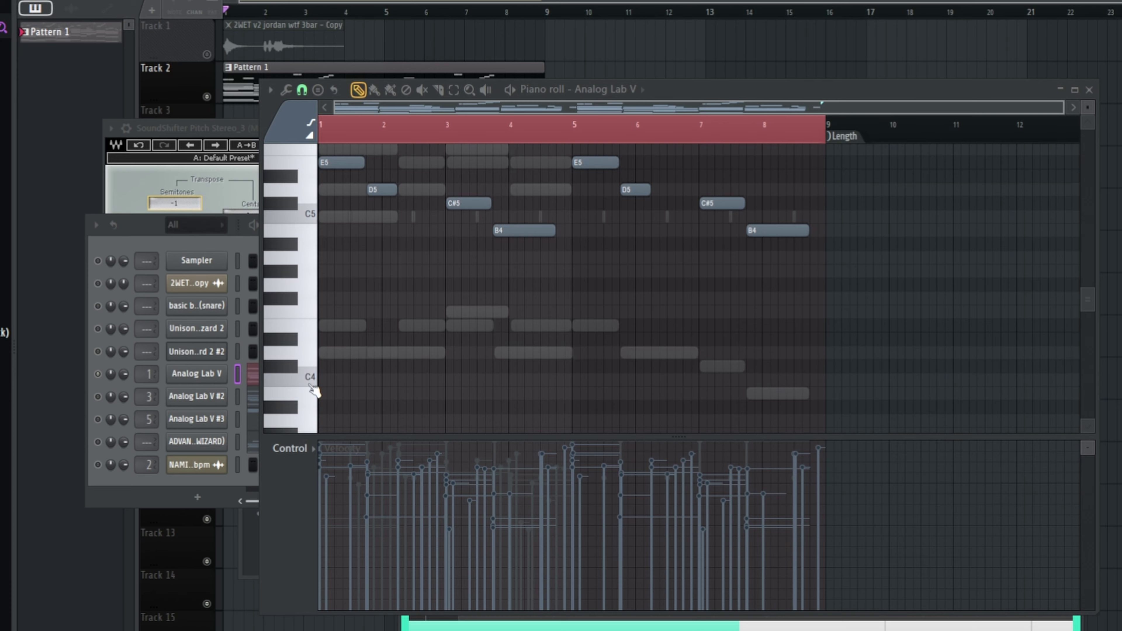
scroll(400, 366, up, 4)
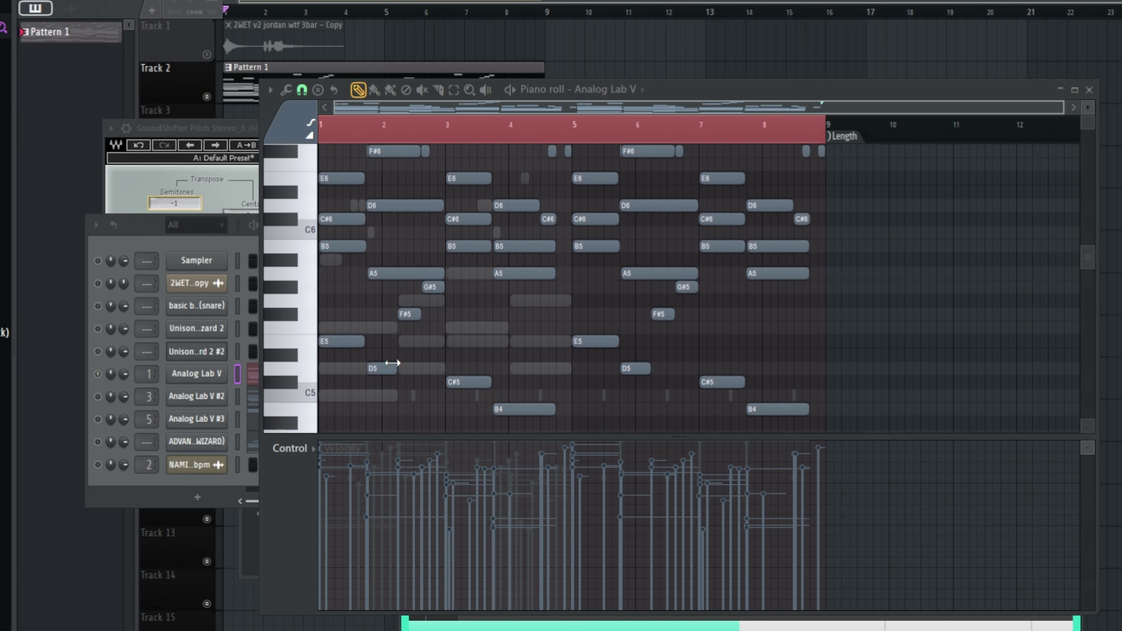
scroll(402, 365, down, 5)
drag(888, 395, 319, 146)
key(F12)
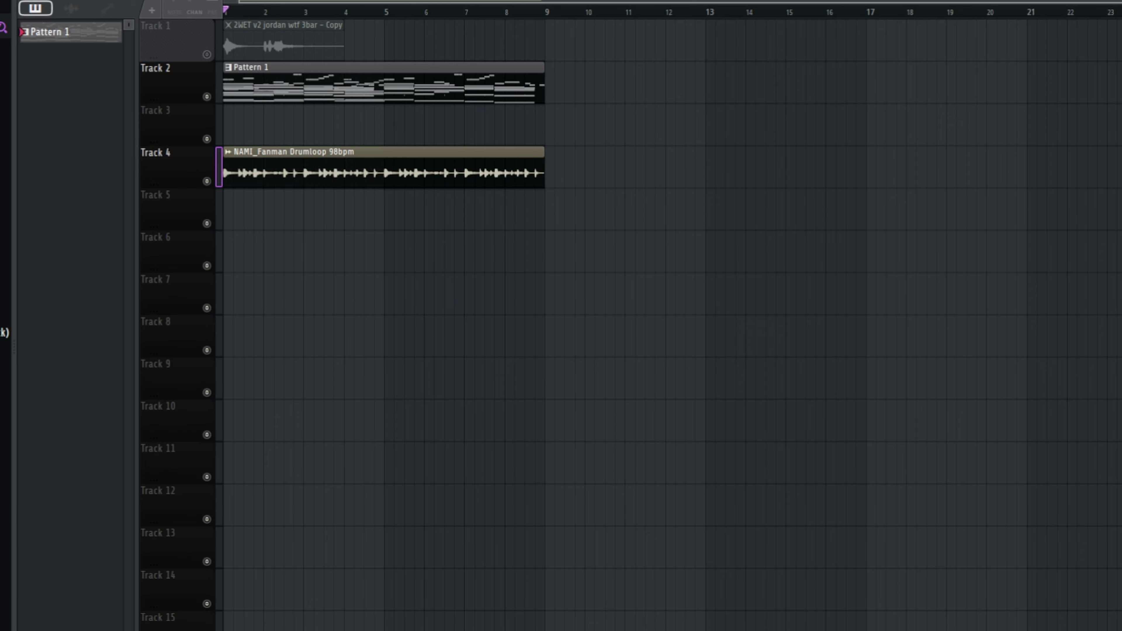
Reopen the Analog Lab V channel's piano roll and review the rearranged chords and top melody across the octaves.
key(F6)
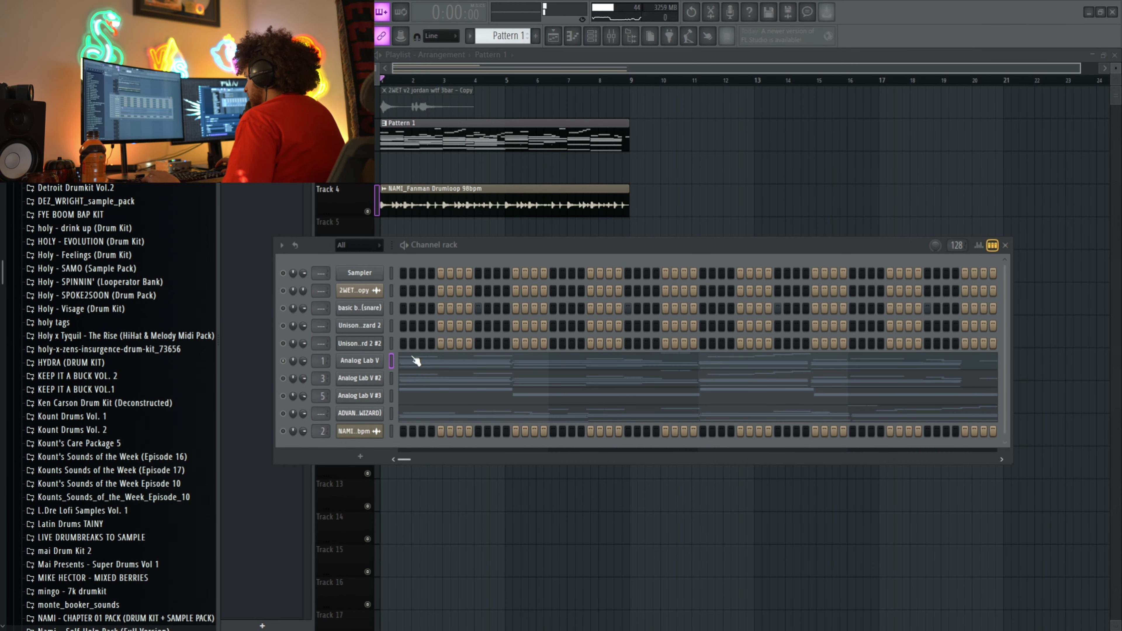
click(416, 361)
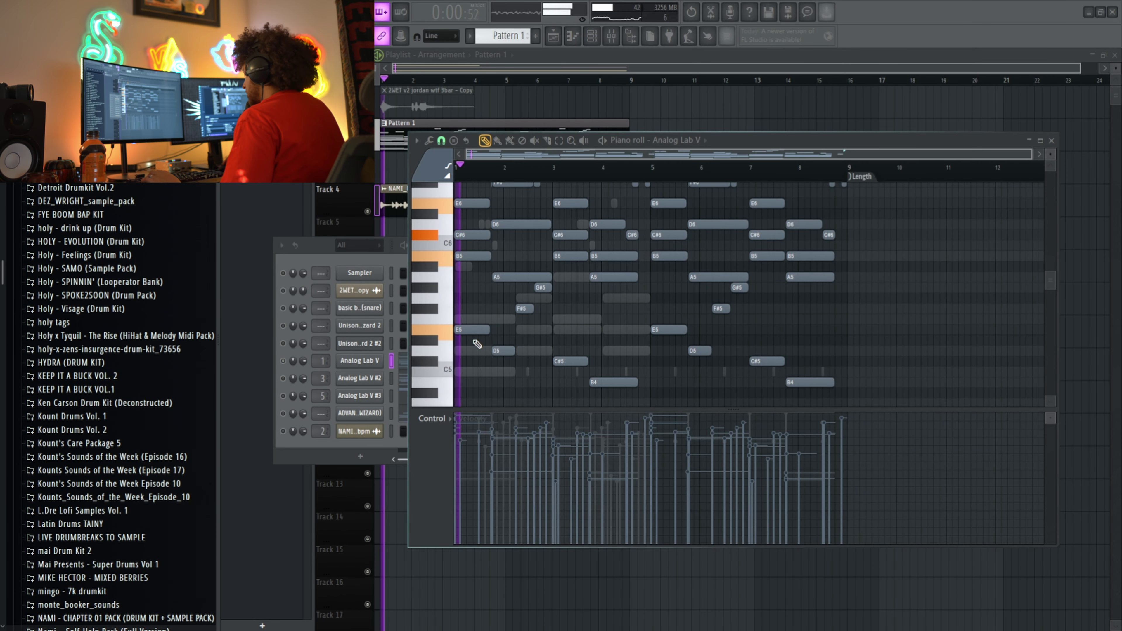
scroll(508, 367, down, 4)
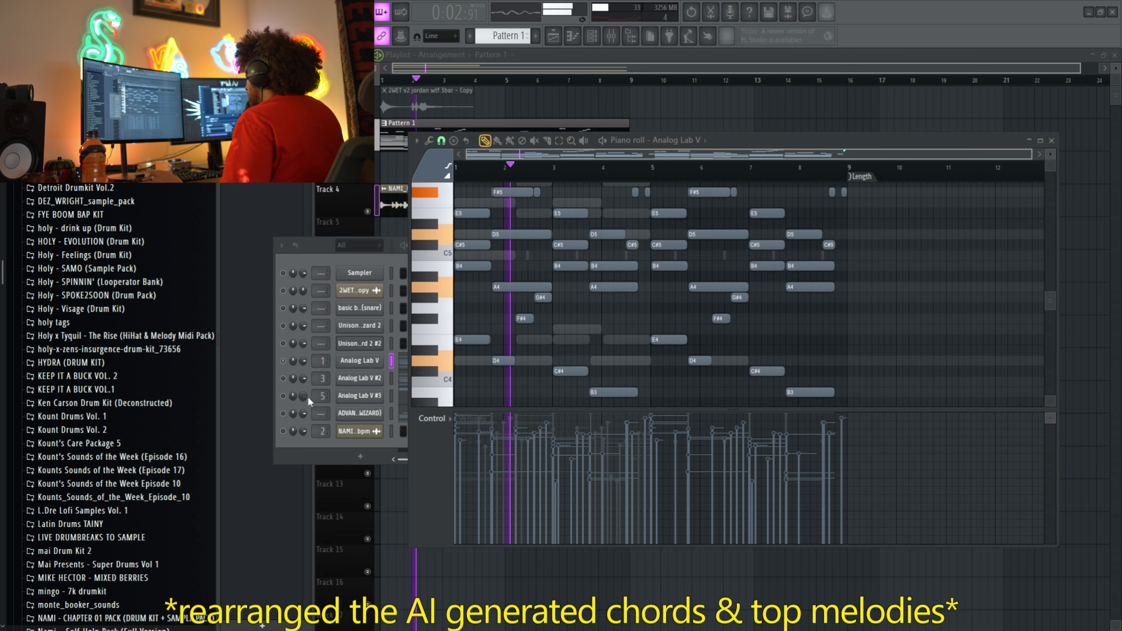
scroll(753, 328, up, 4)
scroll(752, 328, up, 2)
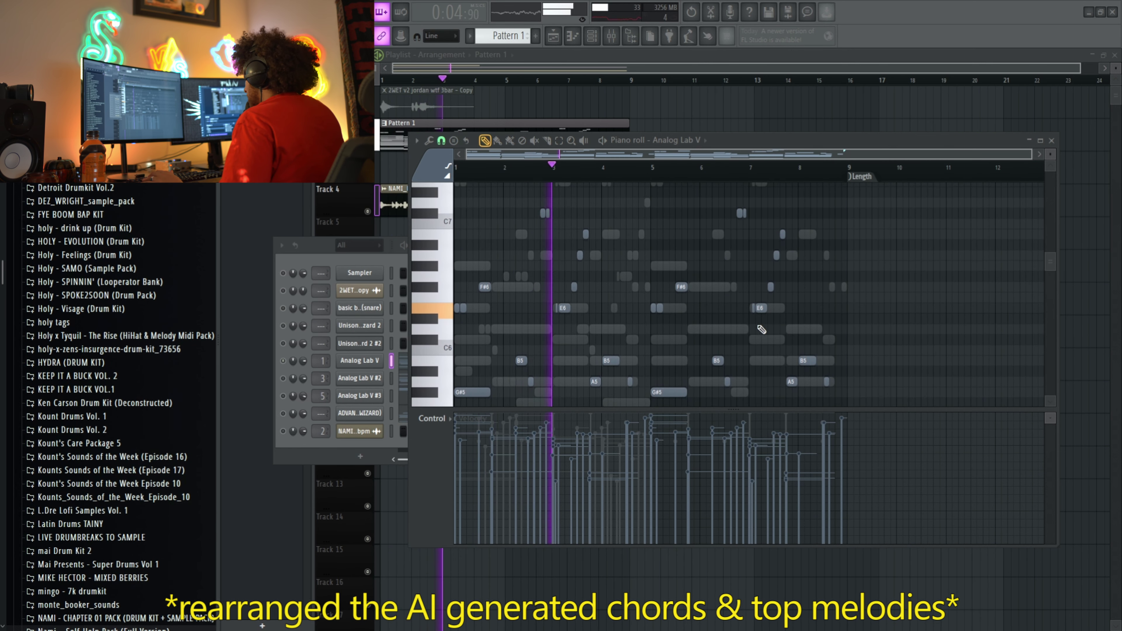
scroll(772, 331, down, 5)
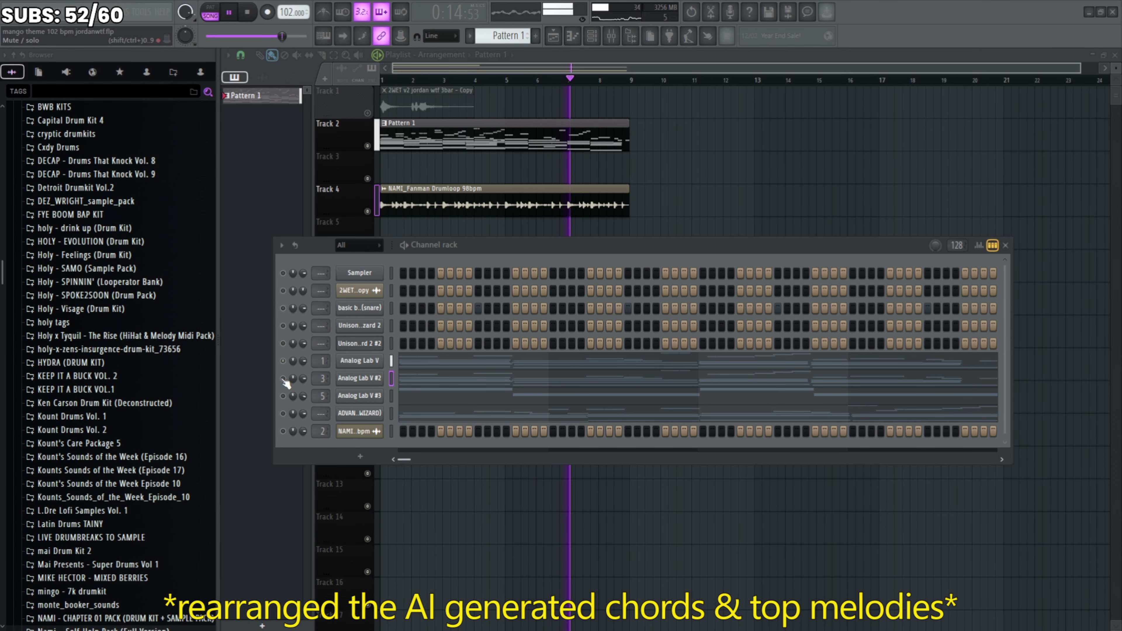
Review the notes of the Analog Lab V #2 channel and open its instrument to show the loaded preset.
click(465, 385)
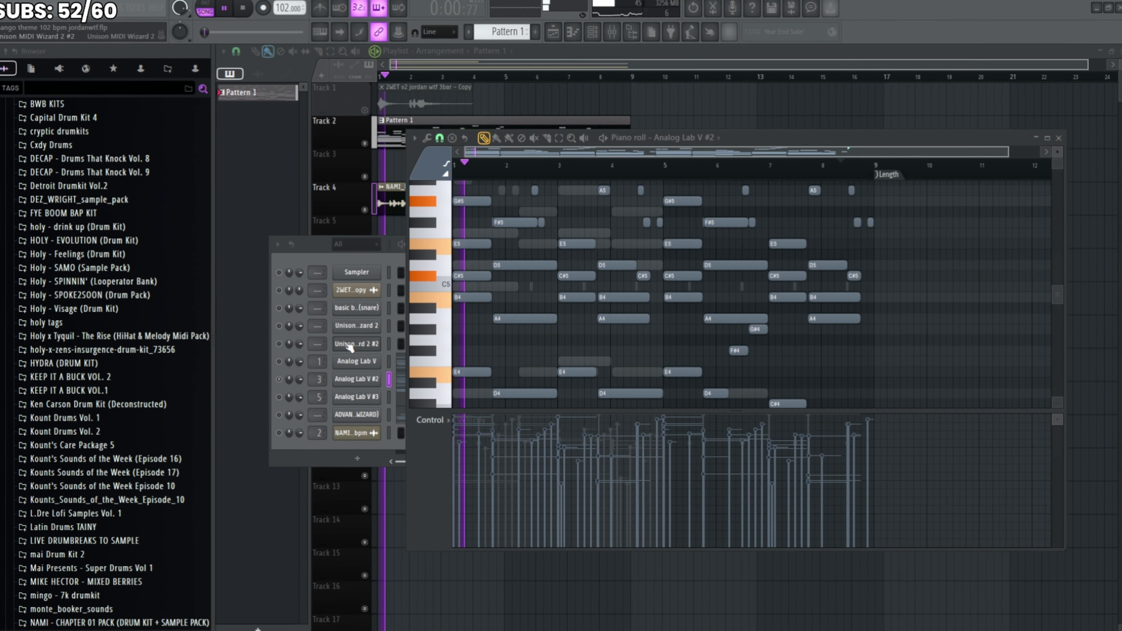
click(358, 379)
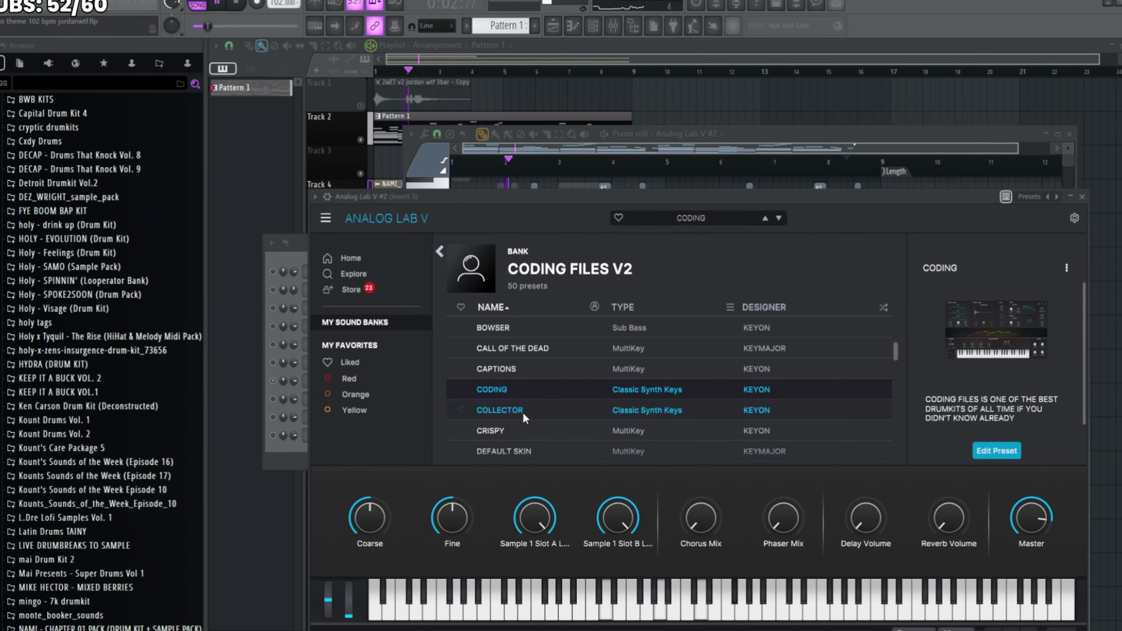
Inspect the ShaperBox 2 and Portal effects on mixer Insert 3, including Portal's preset list, and close Portal.
click(613, 30)
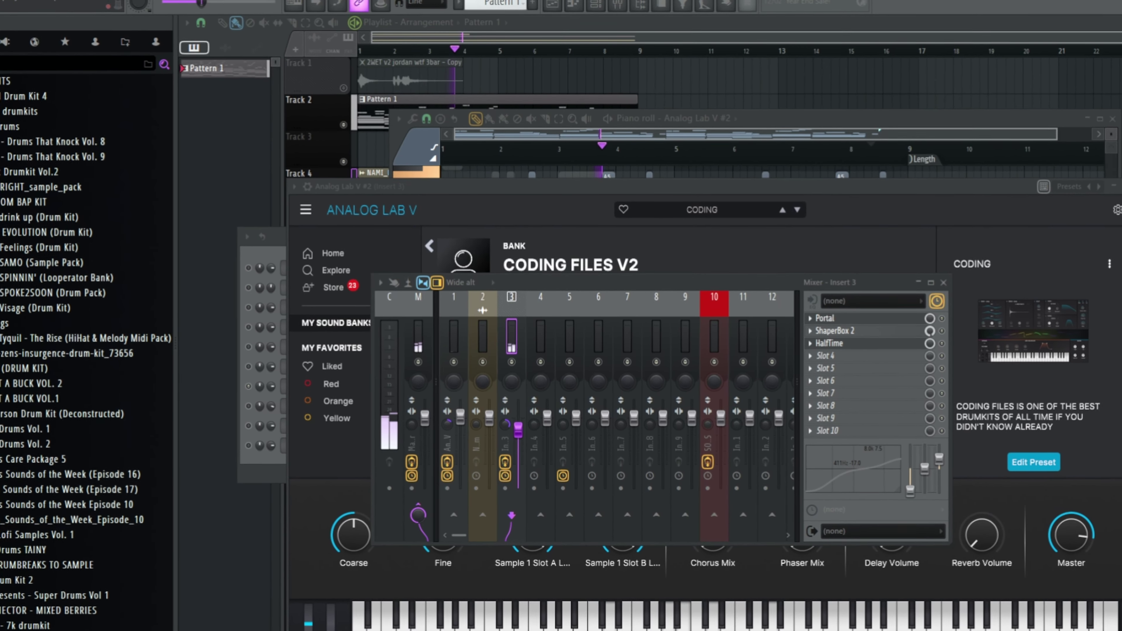
click(913, 333)
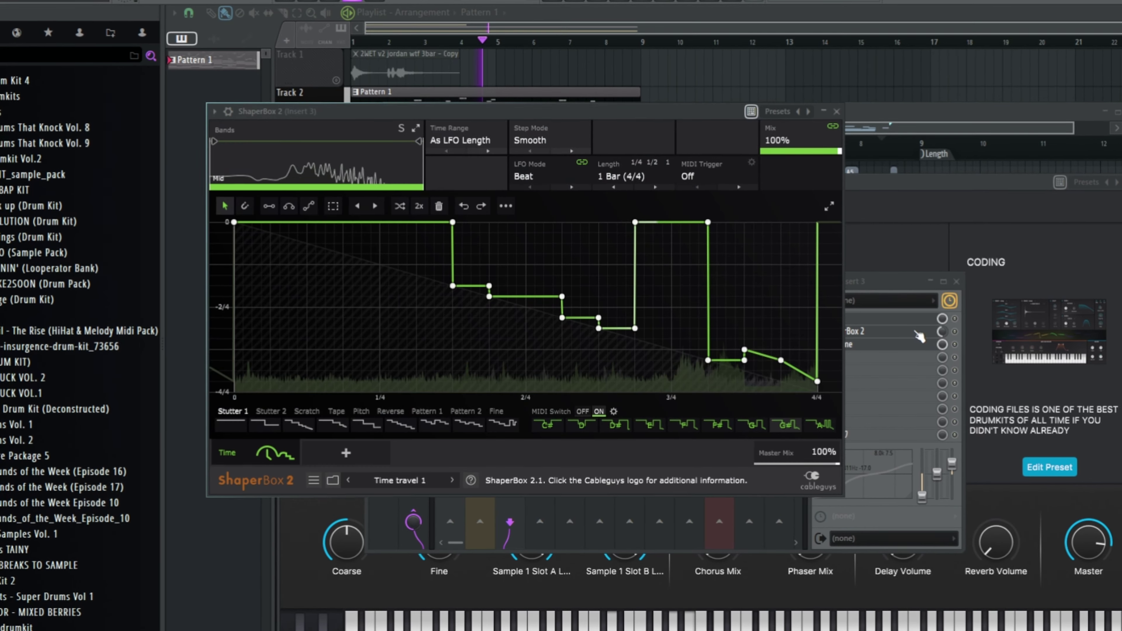
click(911, 320)
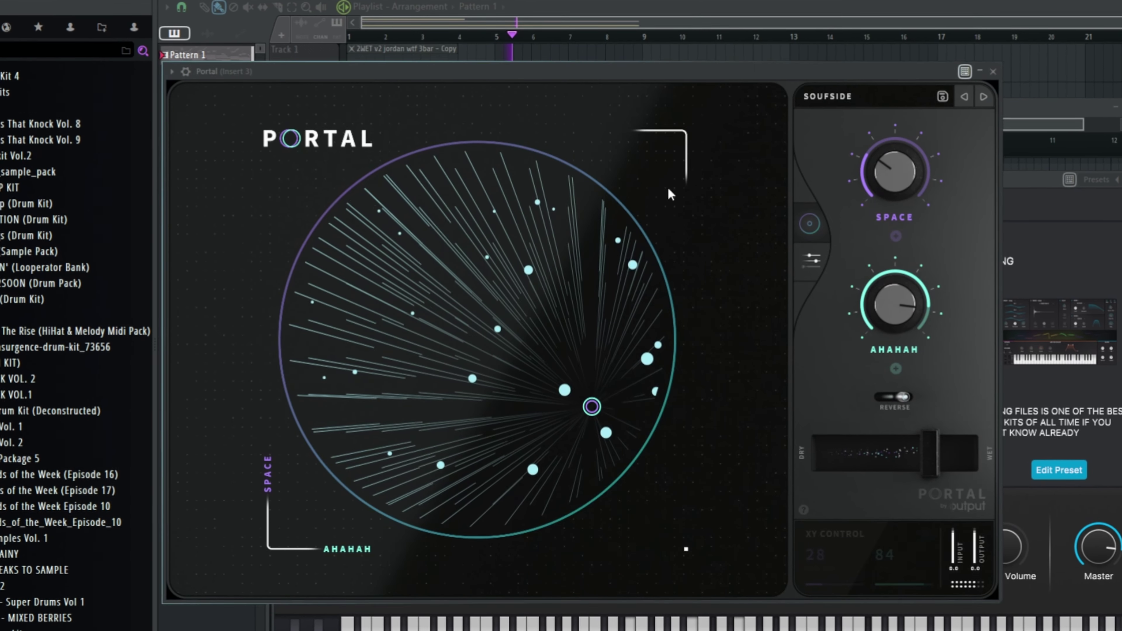
click(826, 95)
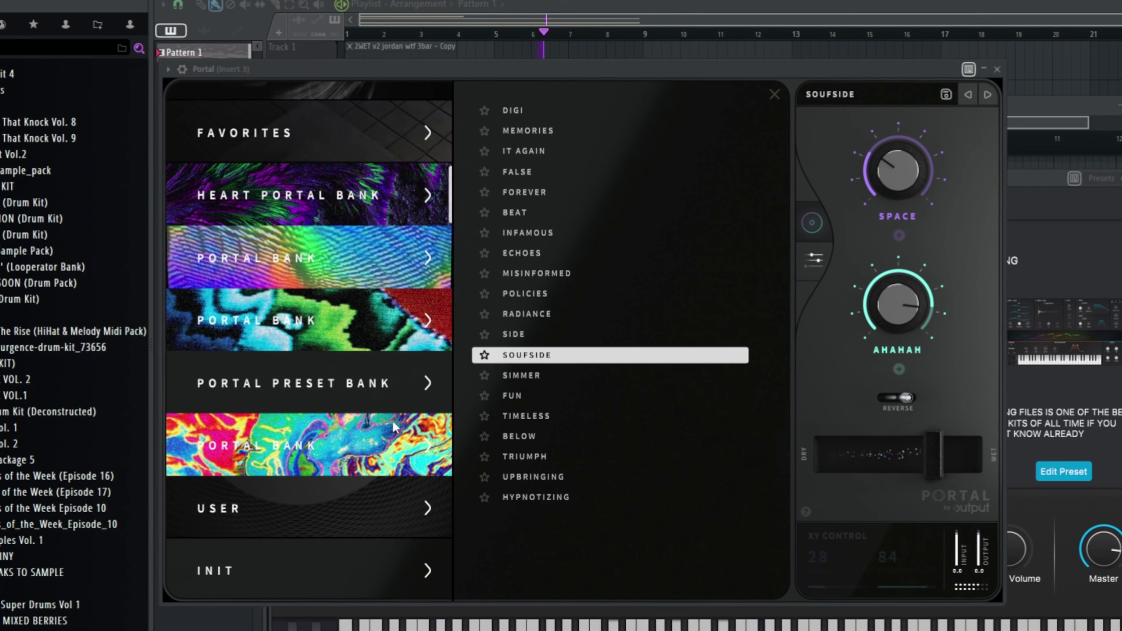
click(998, 69)
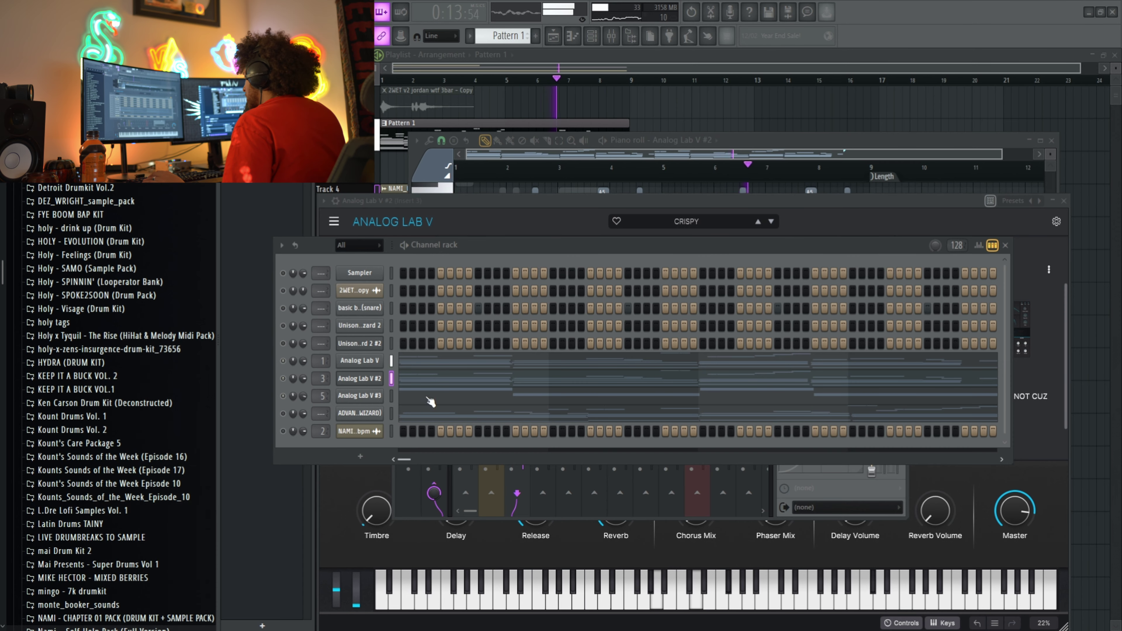
Open the Analog Lab V #3 channel's piano roll and review its bass notes.
click(431, 402)
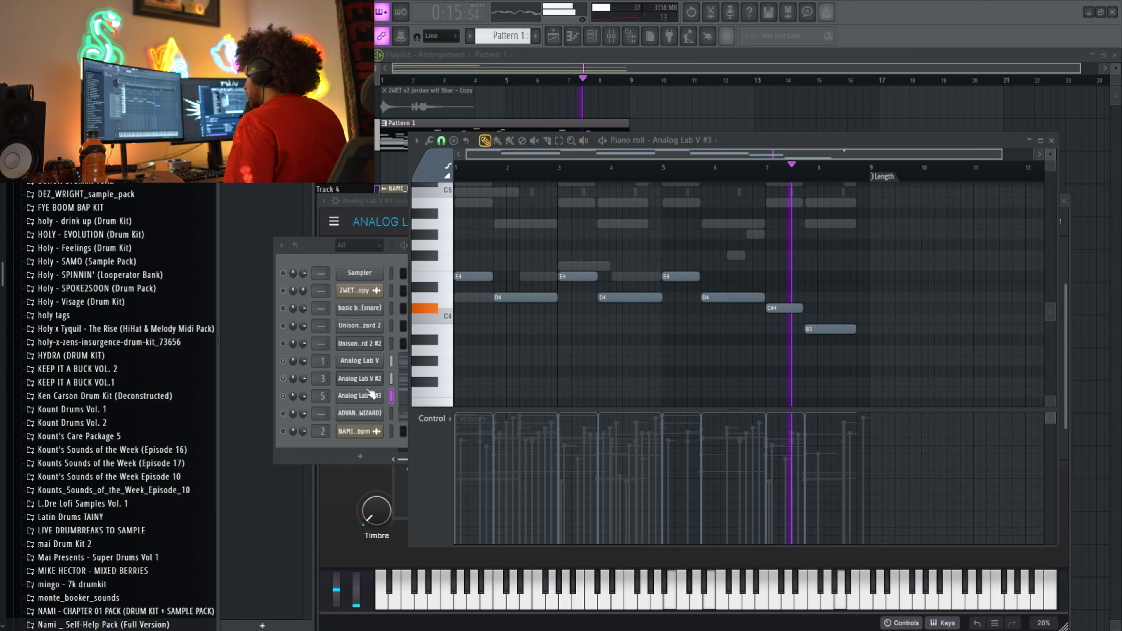
click(341, 455)
click(318, 441)
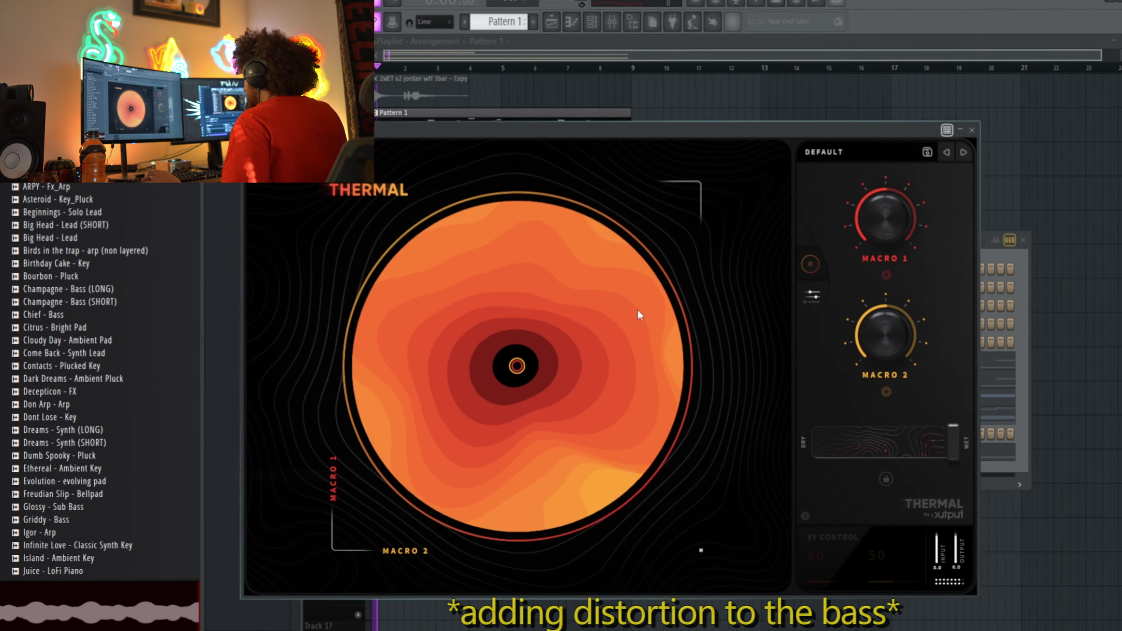
Browse Thermal's Bass distortion presets for the 8BIT GAME - BASS track.
click(838, 153)
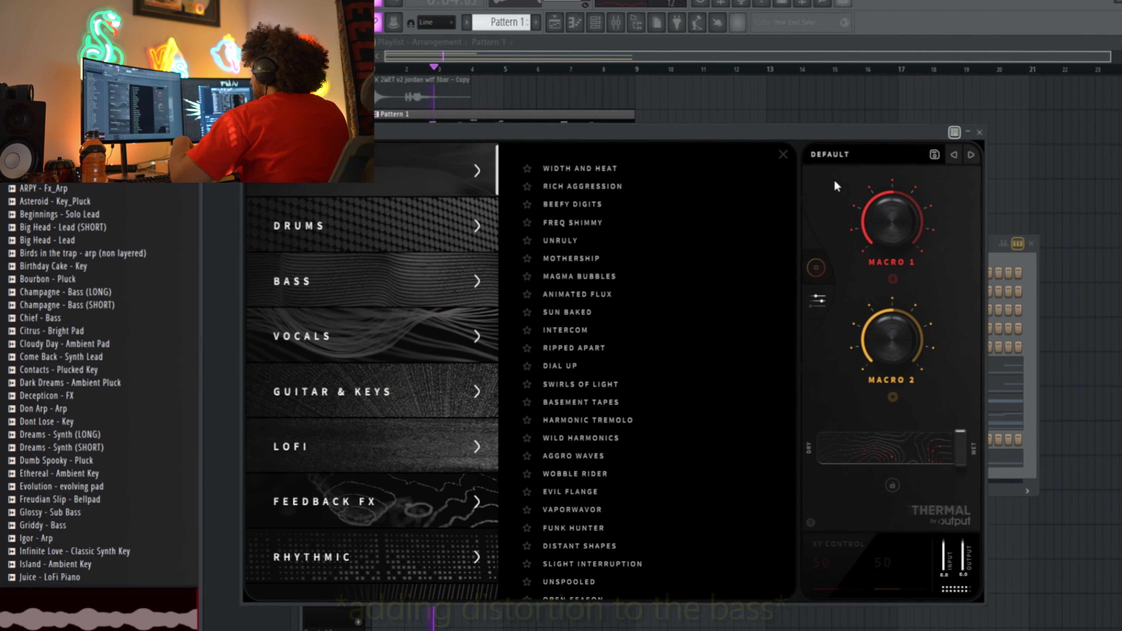
click(442, 282)
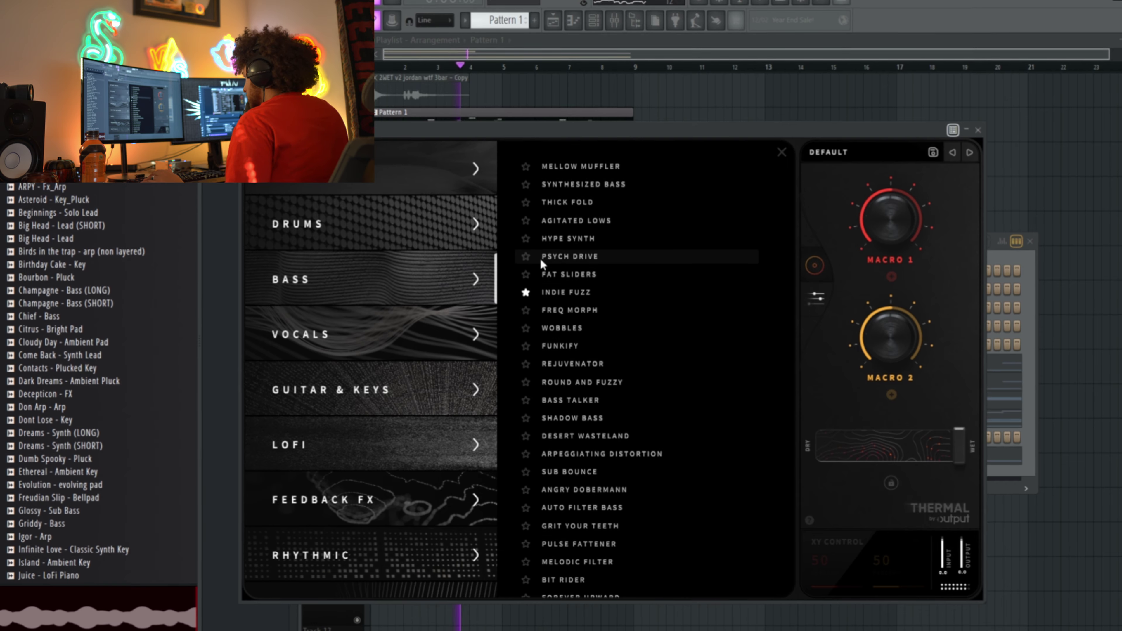
key(F9)
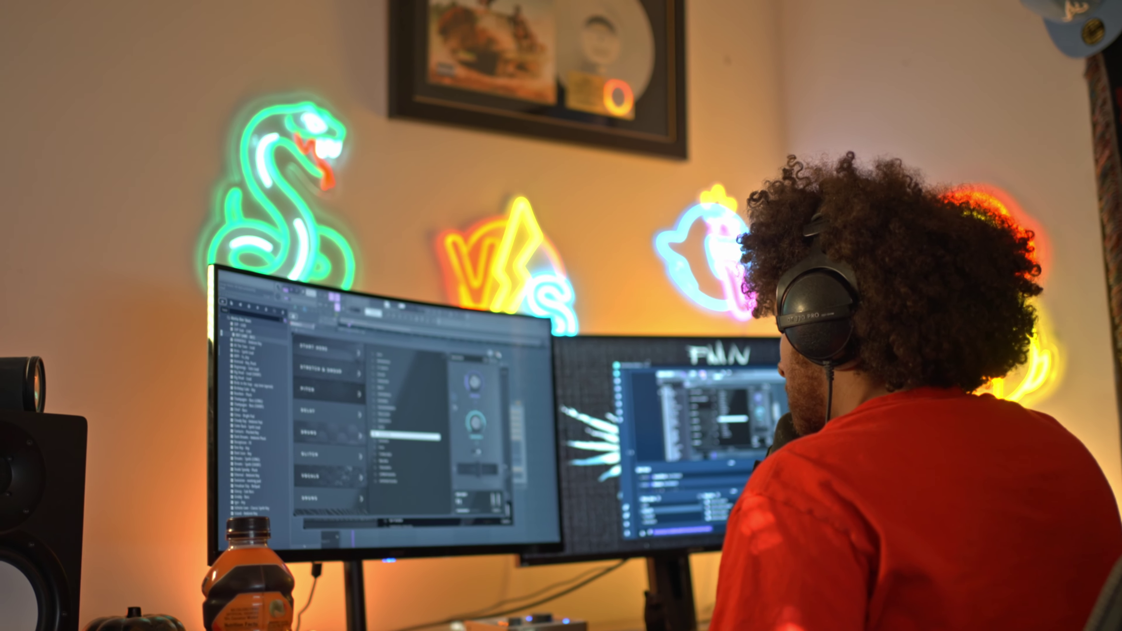
Lower the EQ high shelf on mixer Insert 3 and set the 8BIT GAME - BASS track's volume to about -1.1 dB.
key(F9)
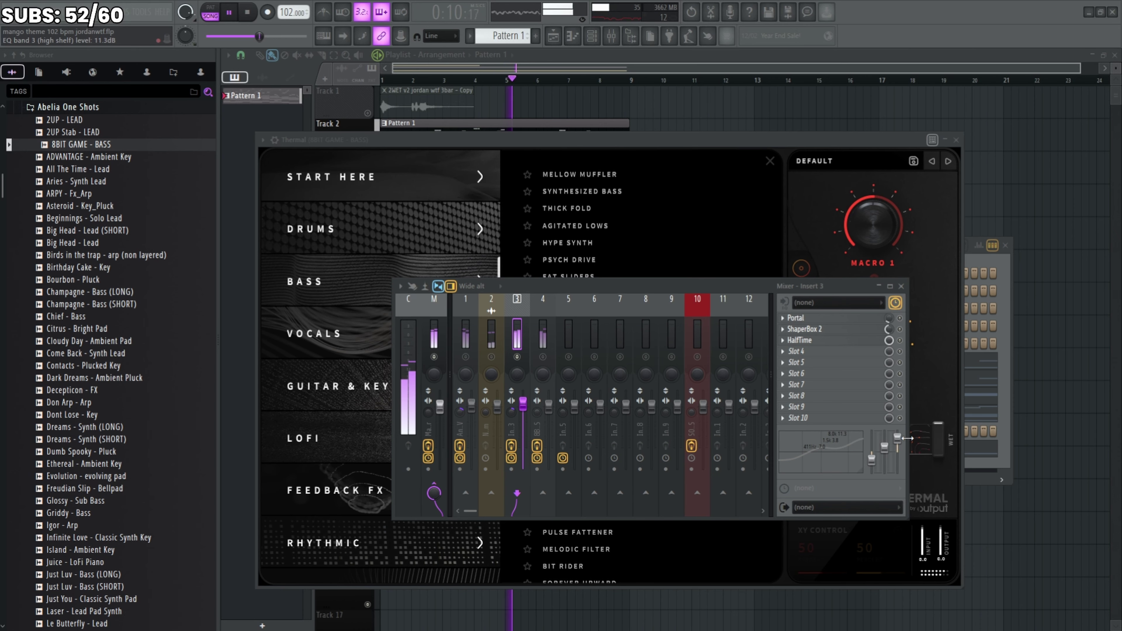
drag(897, 438, 897, 462)
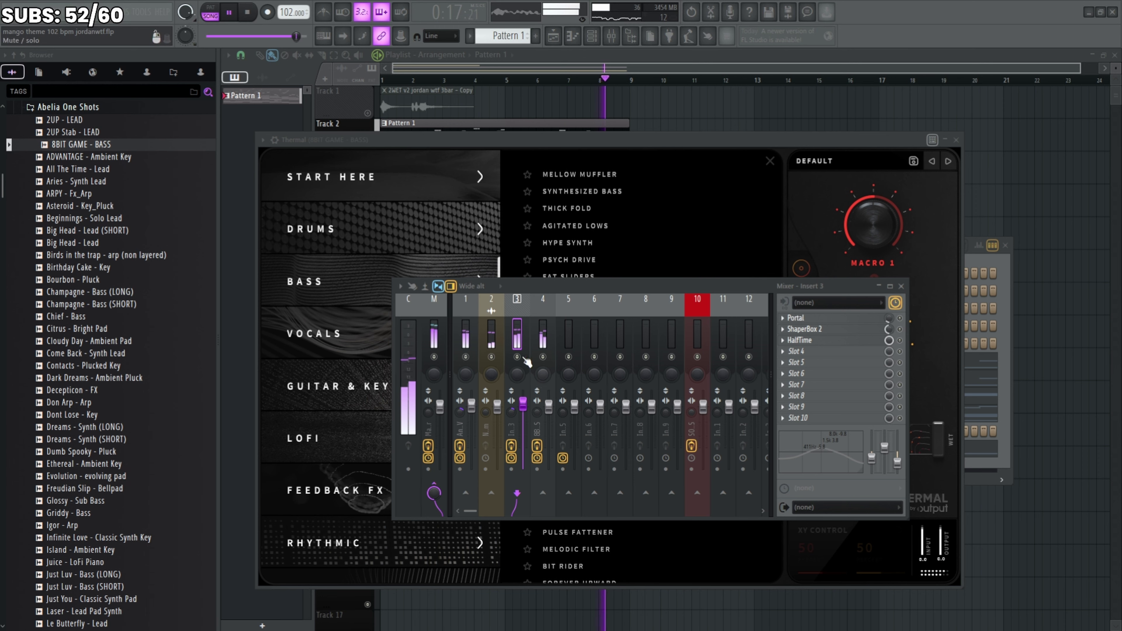
click(537, 413)
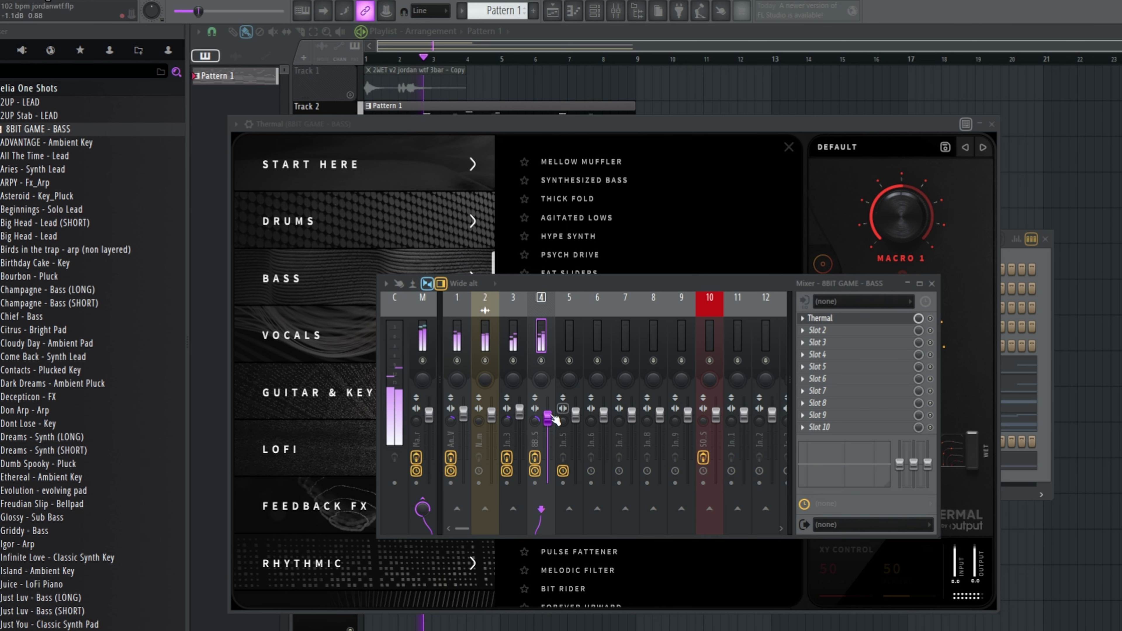
Audition Thermal's Overhead Artifactor, Kick Saboteur and Crush Mover drum presets on the NAMI_Fanman drum loop, settling on Digital Crunch.
click(595, 11)
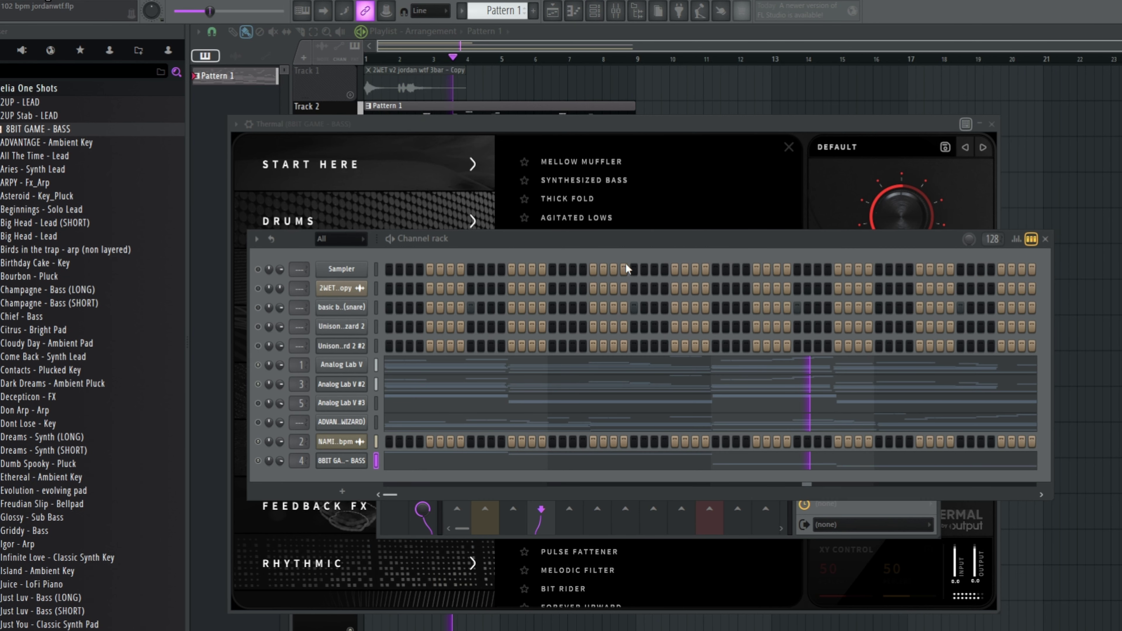
click(283, 442)
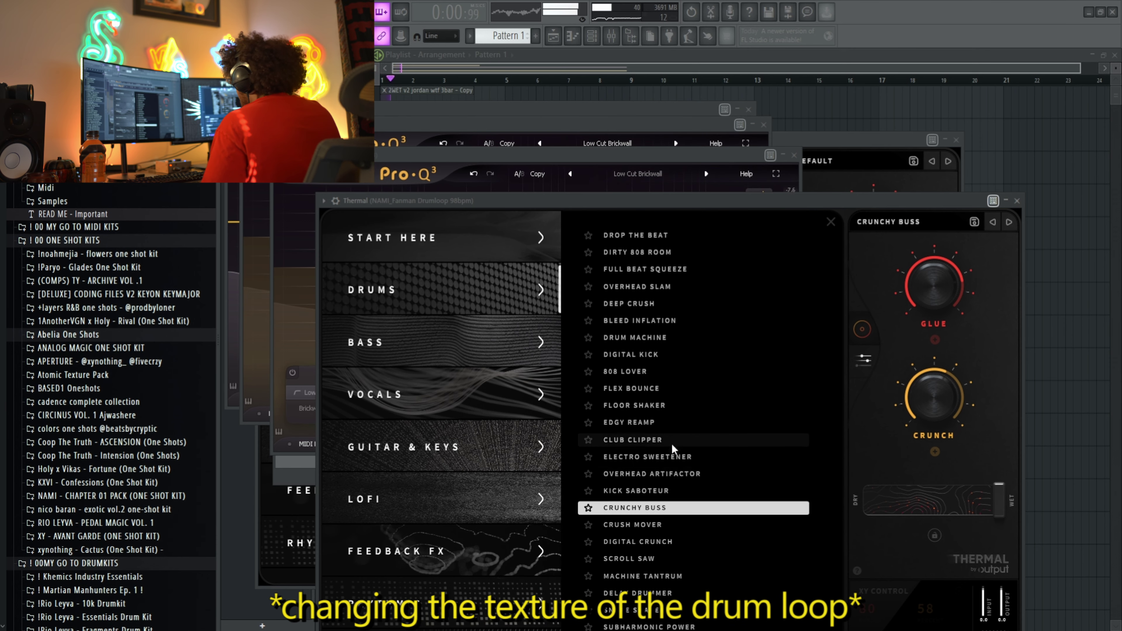
click(672, 474)
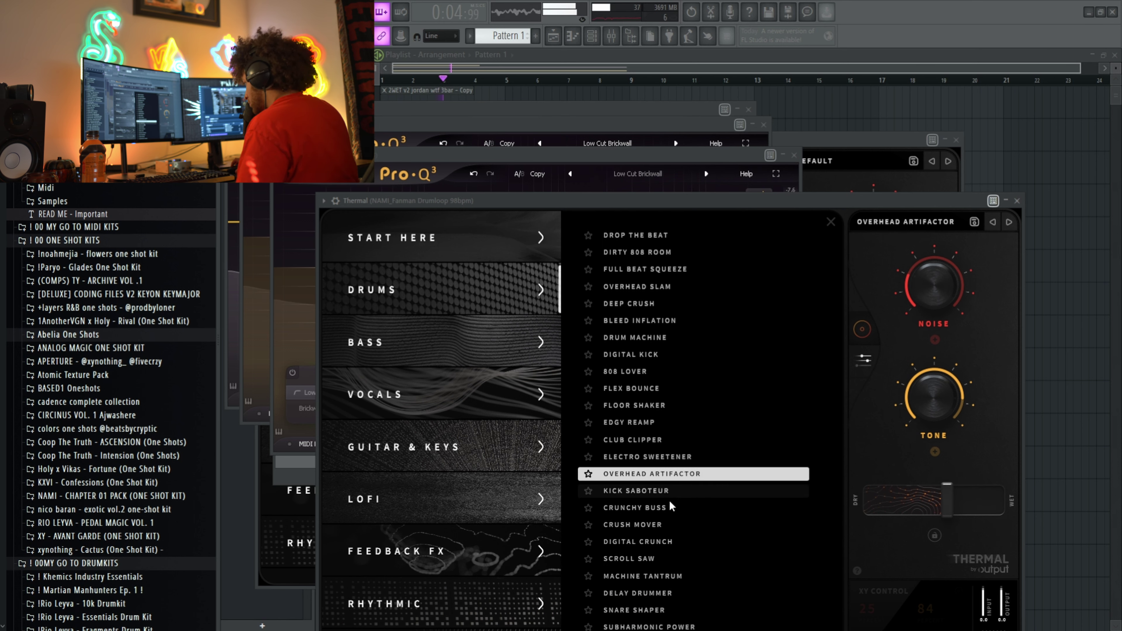
click(645, 492)
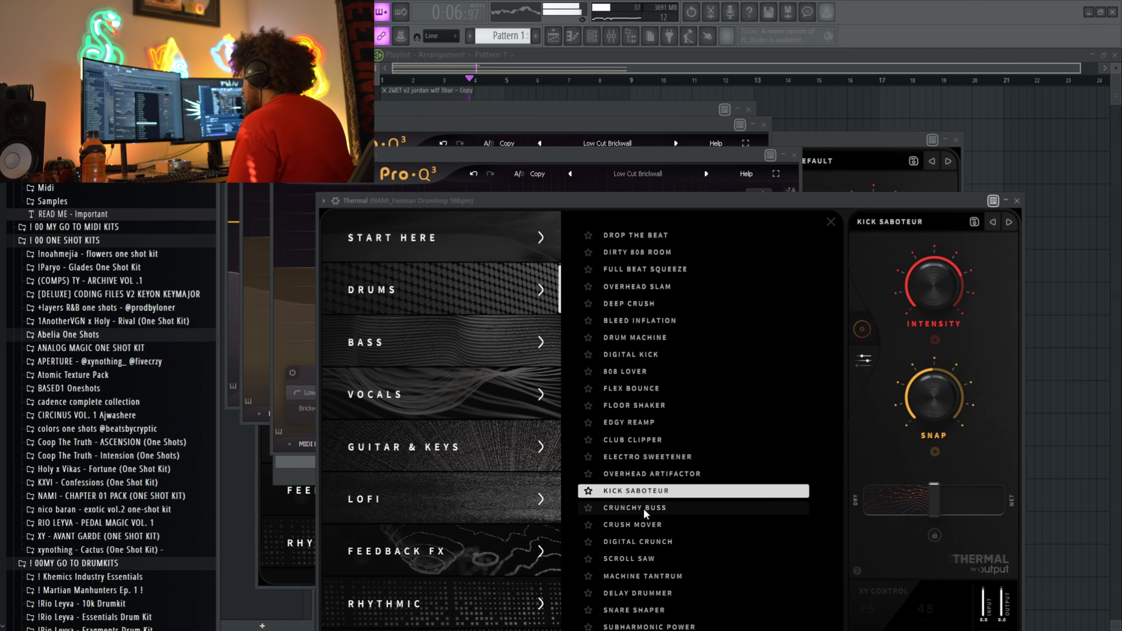
click(663, 526)
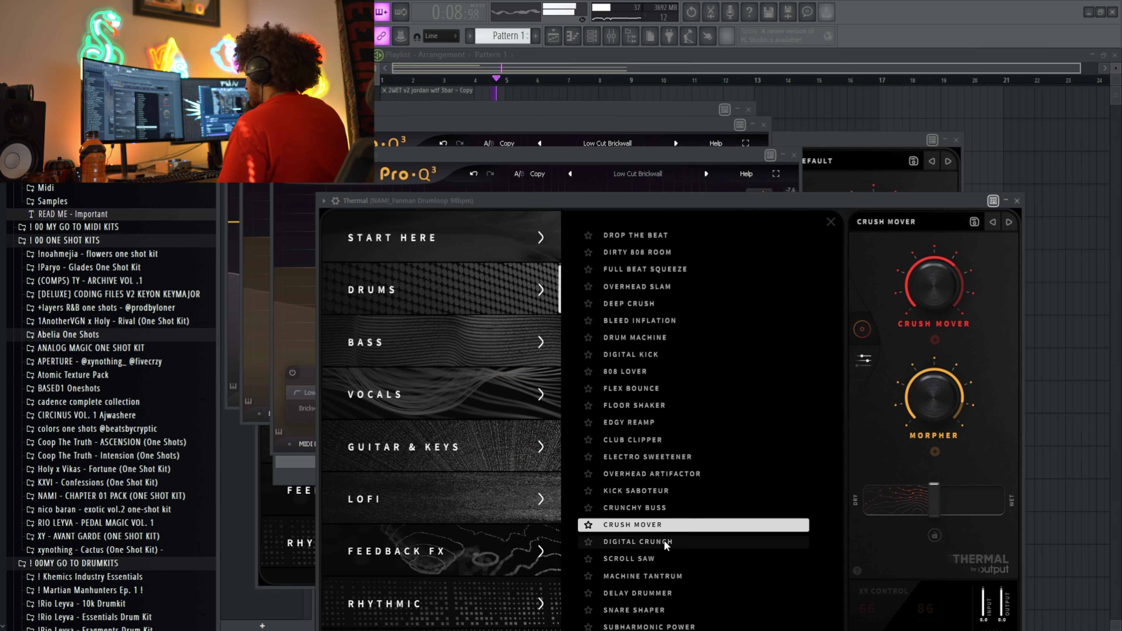
click(663, 547)
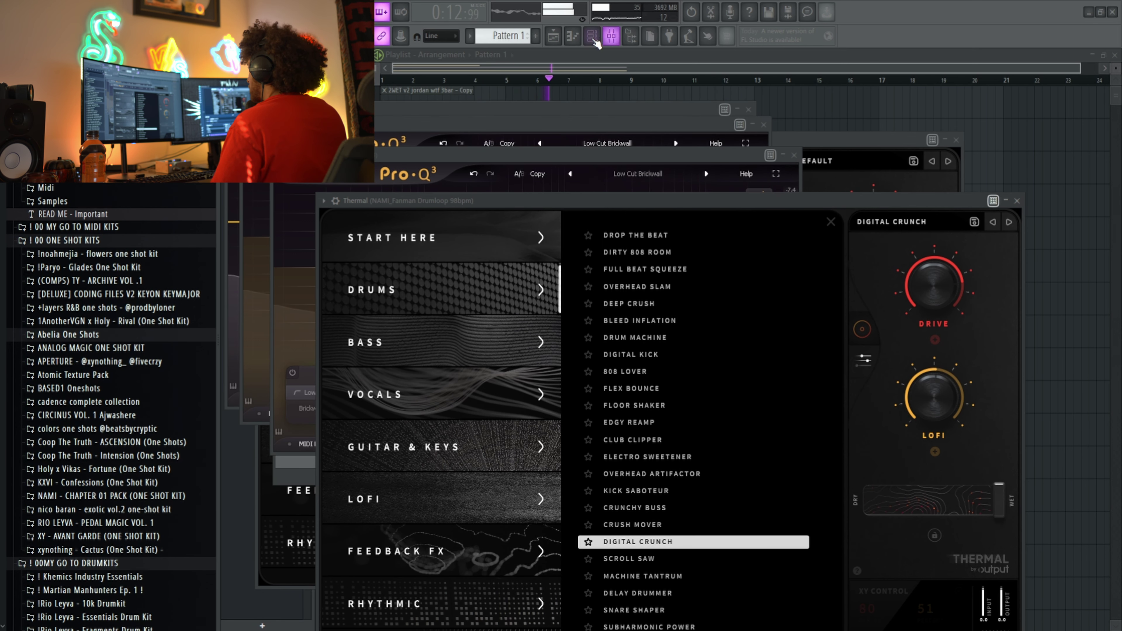
Transpose the master's SoundShifter Pitch to -2 semitones and select the NAMI_Fanman drum loop's mixer track.
click(595, 40)
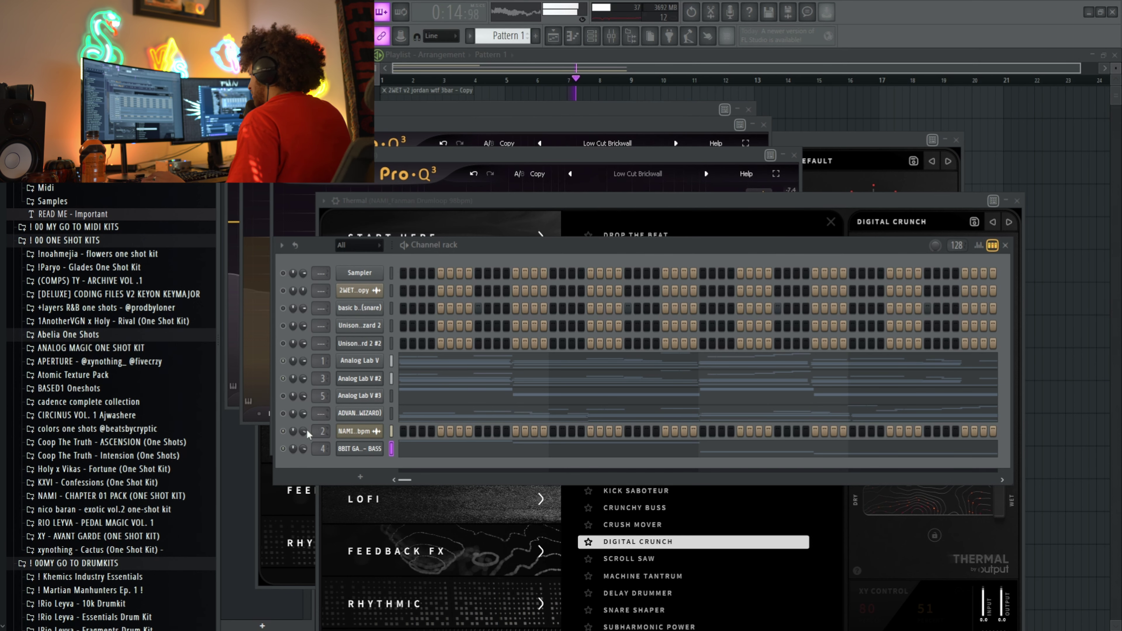
click(612, 35)
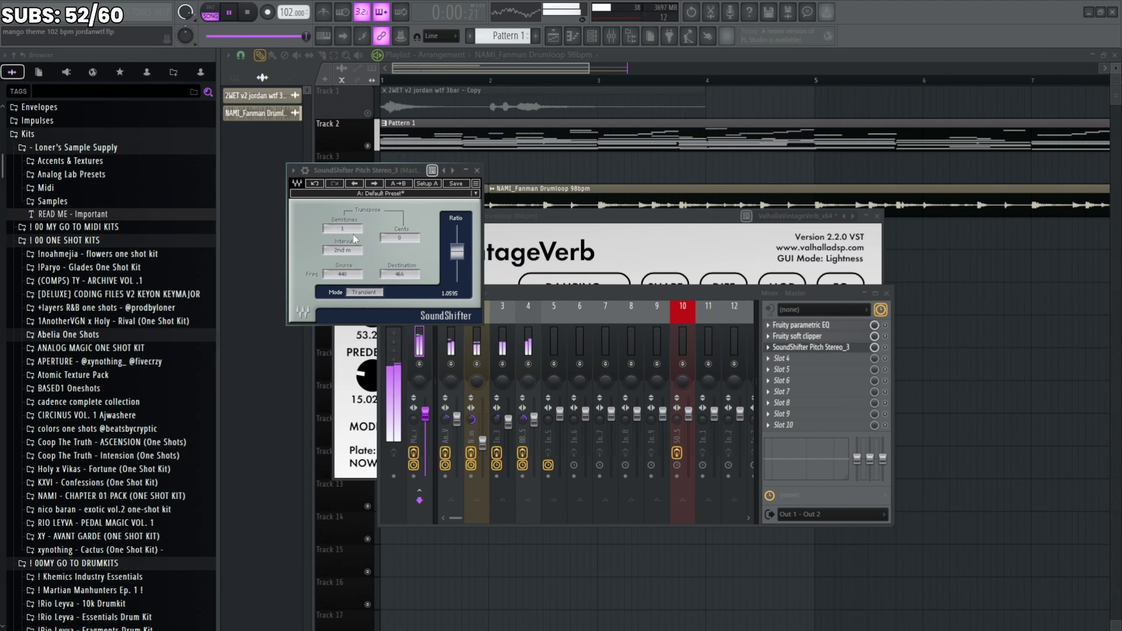
scroll(342, 228, up, 1)
click(482, 441)
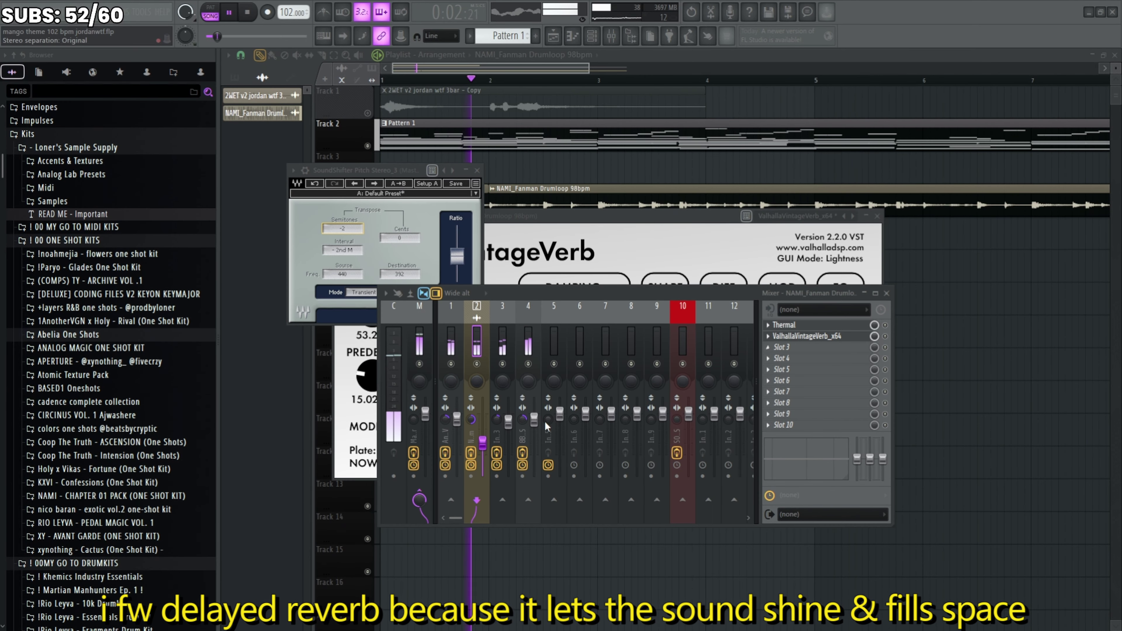
Set the mix of the NAMI_Fanman drum loop's ValhallaVintageVerb to about 62.8 %.
click(807, 336)
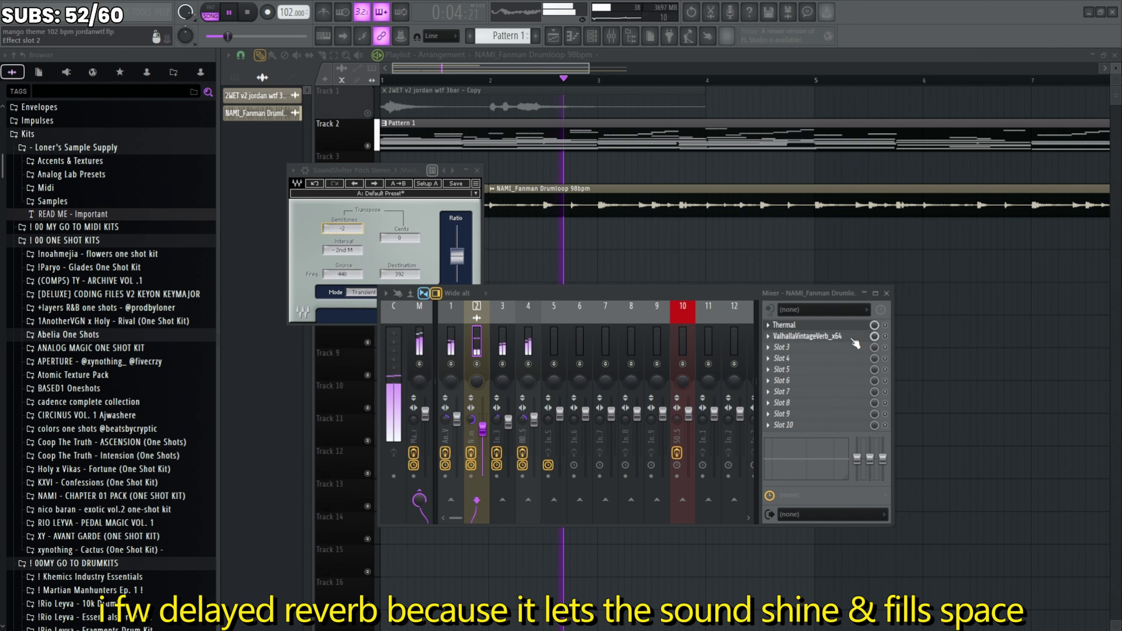
click(807, 336)
drag(420, 338, 427, 324)
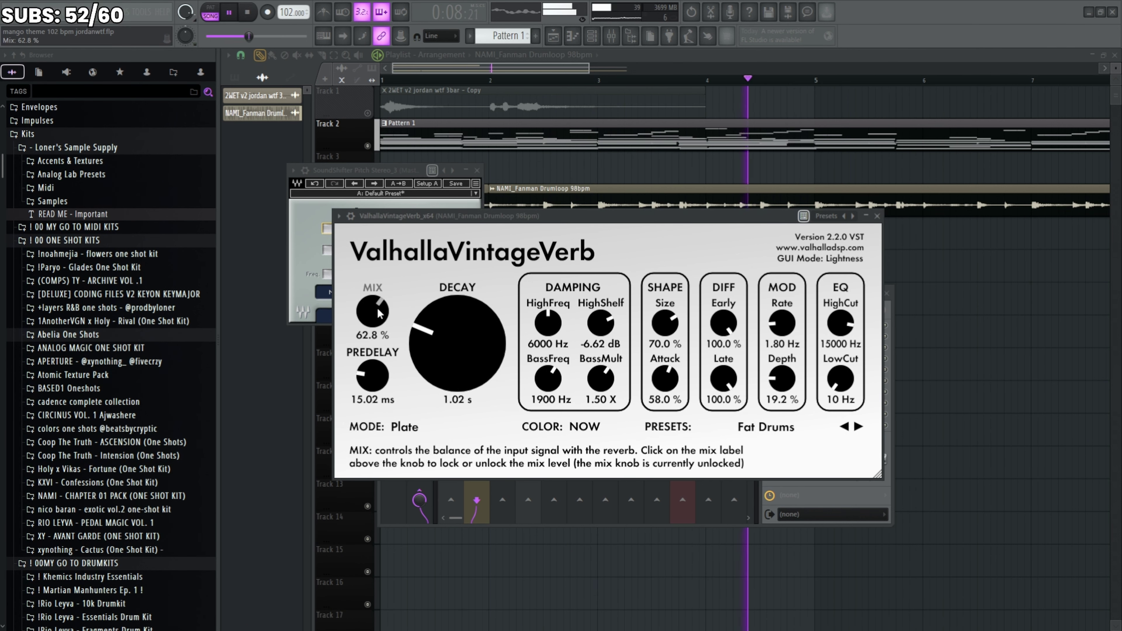
Add BWB WAVE 4 KICK (9), (20) and (27) from the BWB KITS drum kit folder to the channel rack.
click(603, 43)
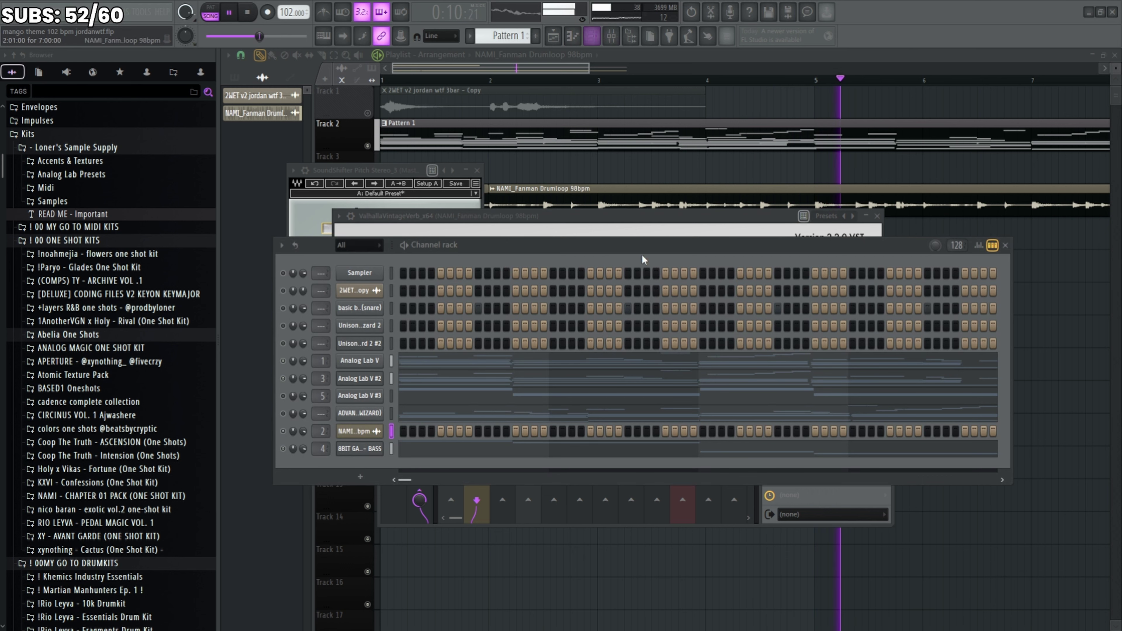
scroll(72, 438, down, 2)
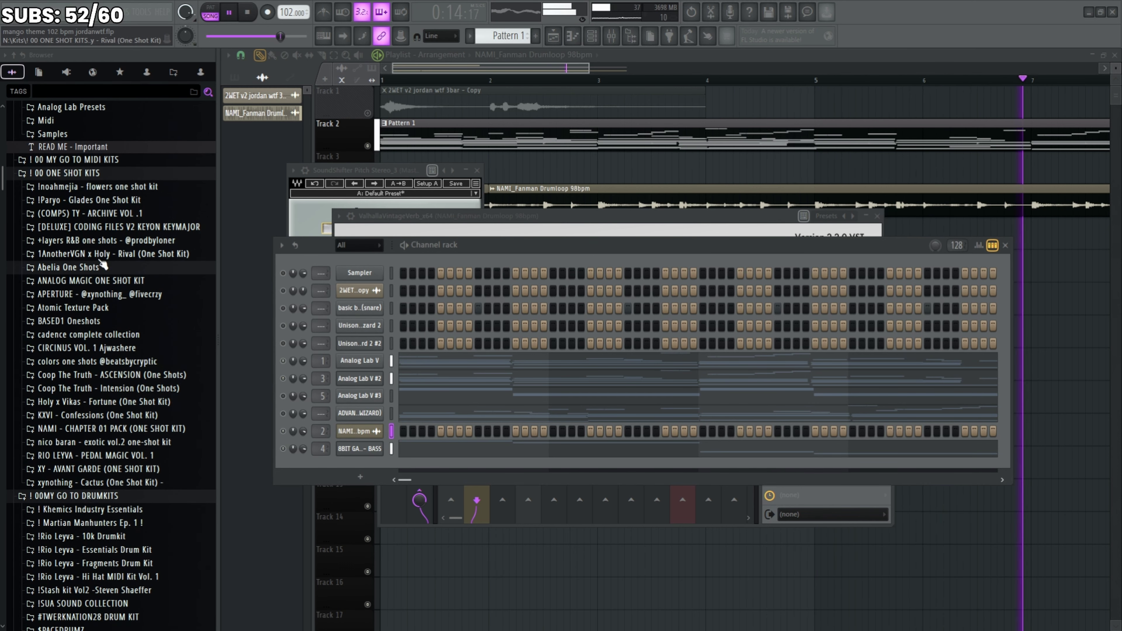
scroll(91, 515, down, 15)
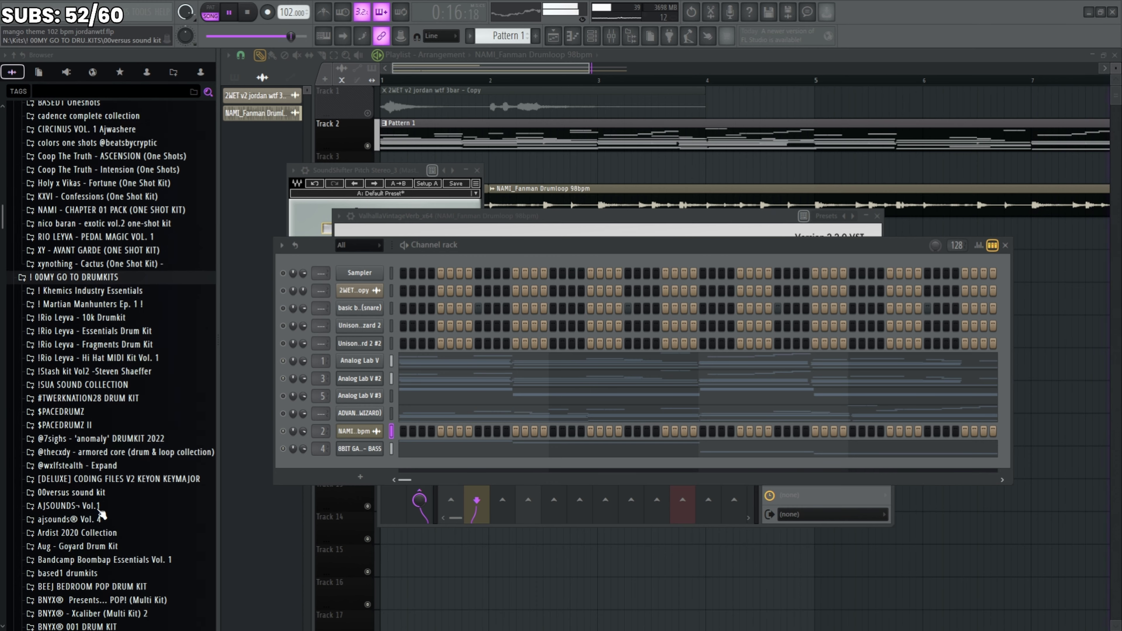
click(69, 346)
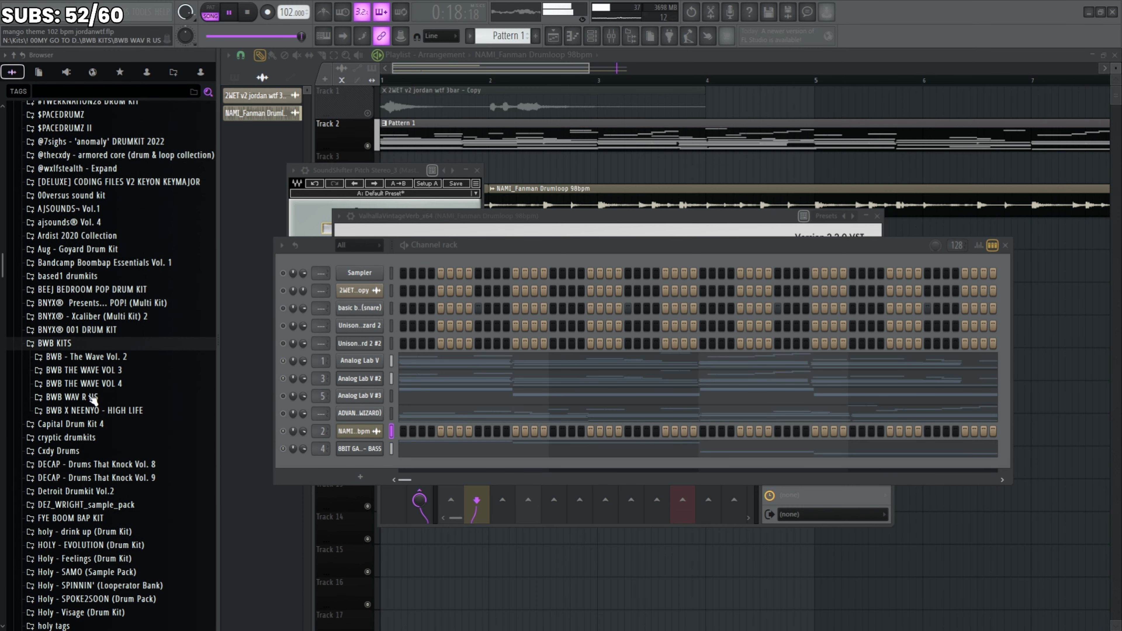
drag(101, 533, 376, 500)
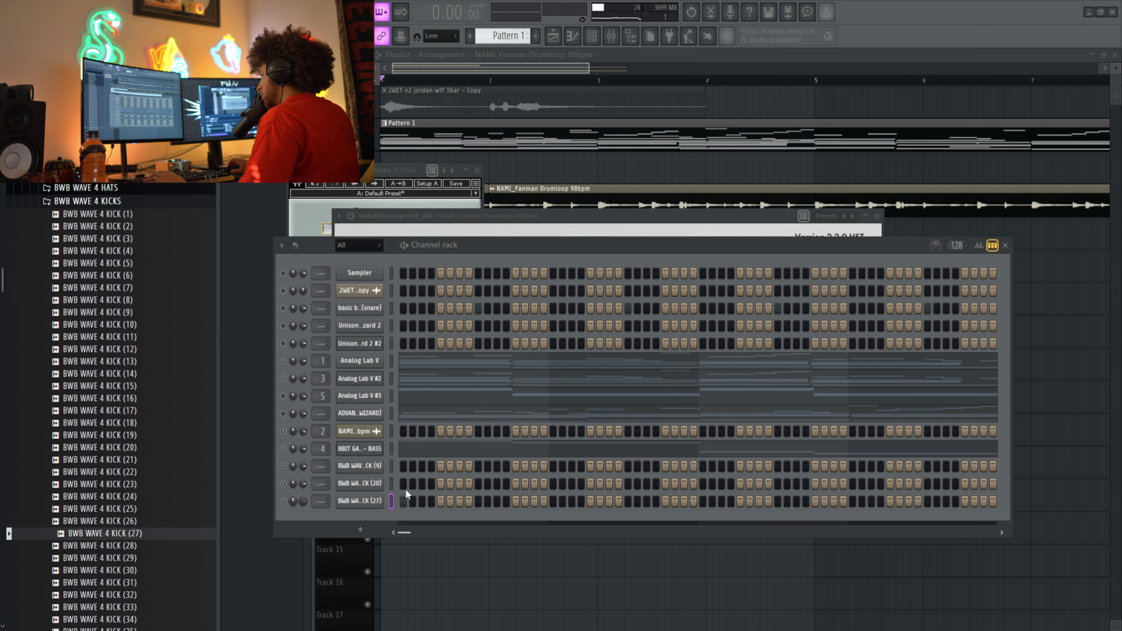
Audition the layered kicks with the beat and place BWB WAVE 4 KICK (27) hits on steps 13 and 31.
click(361, 484)
key(Down)
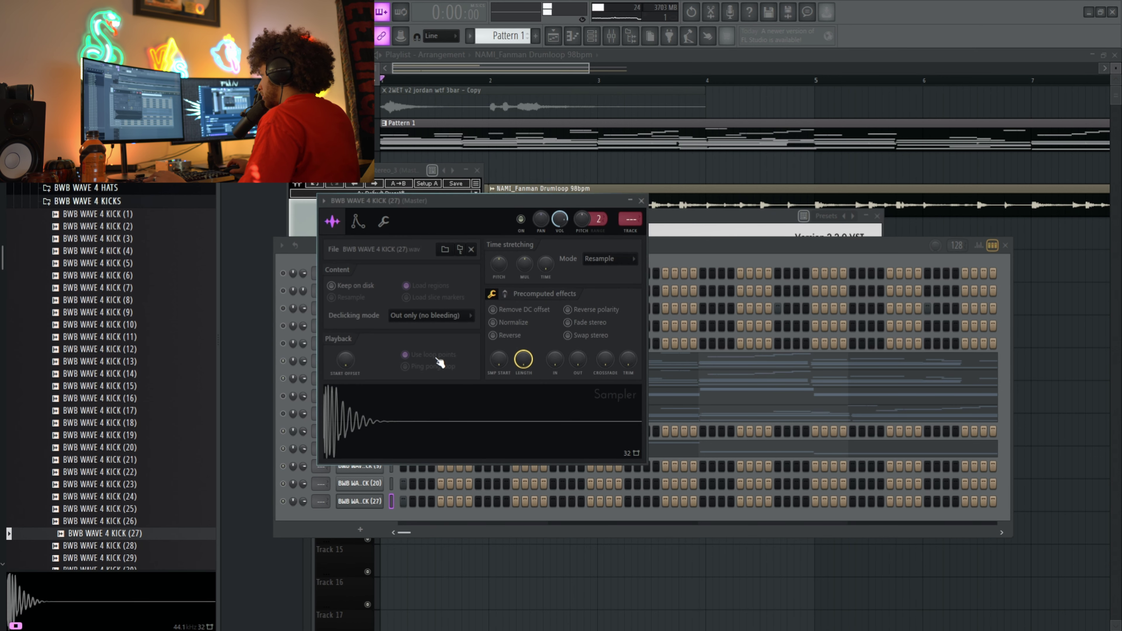
click(304, 488)
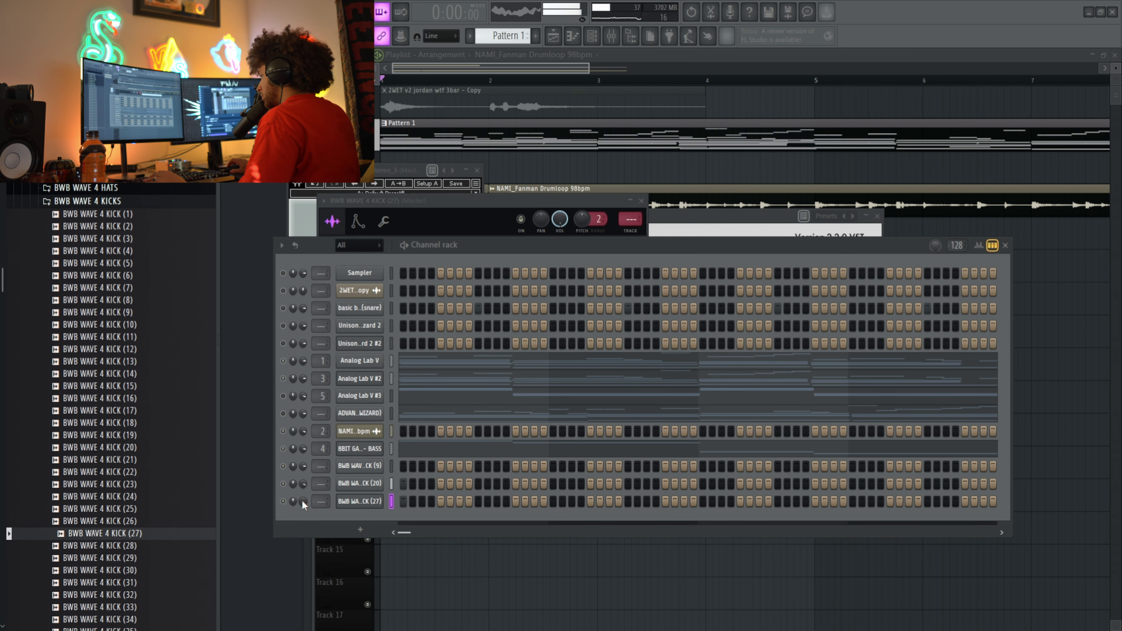
key(space)
key(F7)
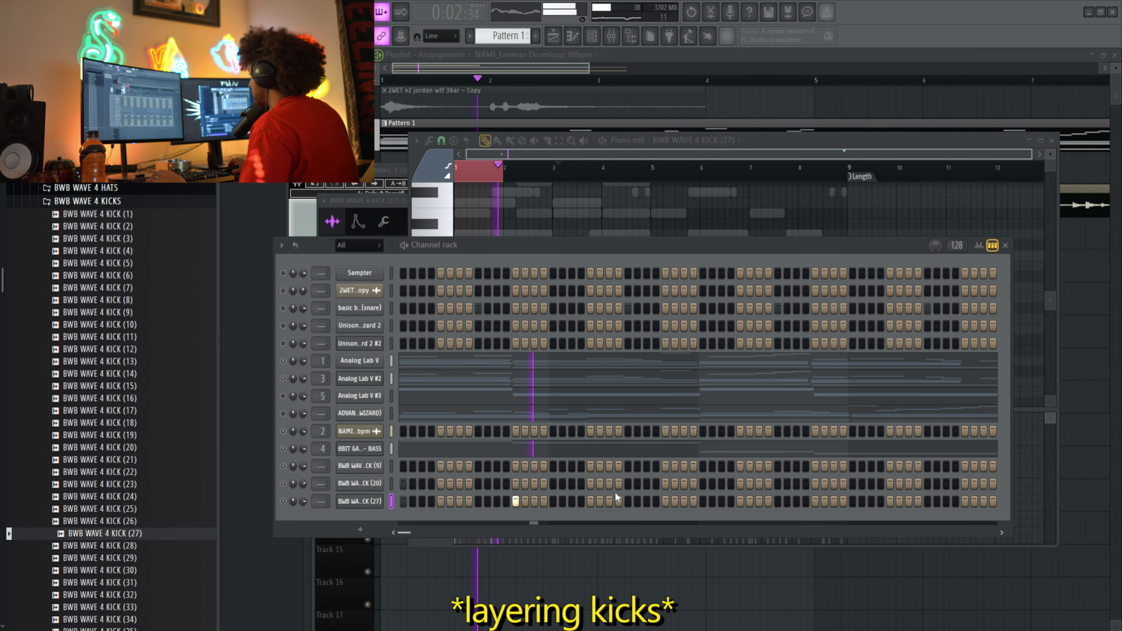
click(684, 501)
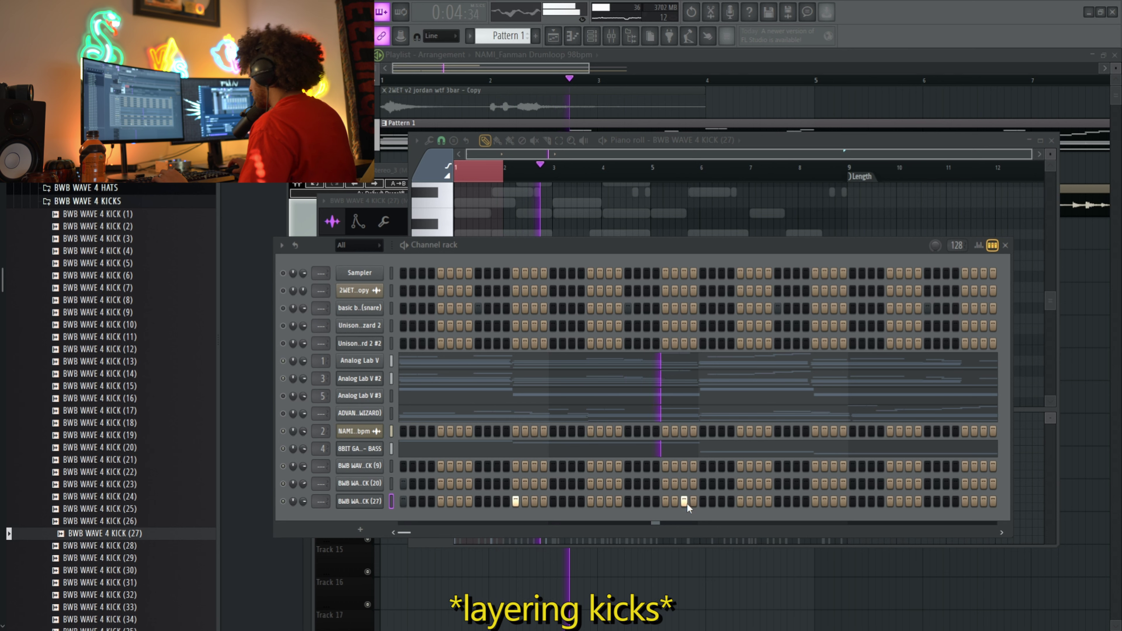
Select the BWB WAVE 4 KICK (27) notes of the first four bars in the piano roll and repeat them over bars 5 to 8.
right_click(380, 501)
click(410, 466)
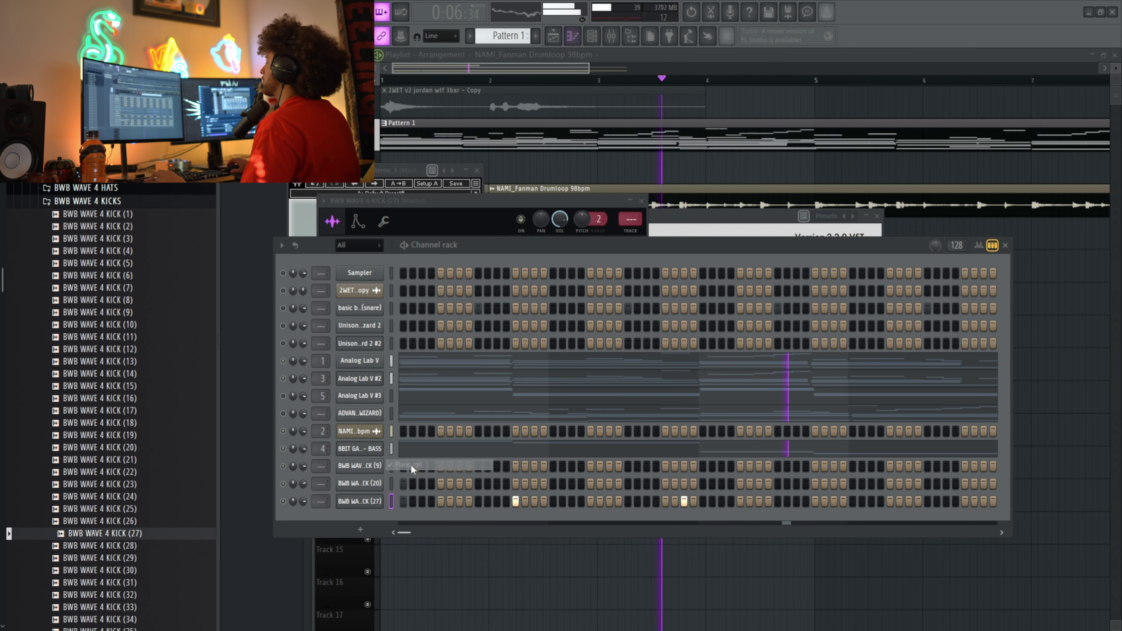
right_click(369, 510)
click(410, 465)
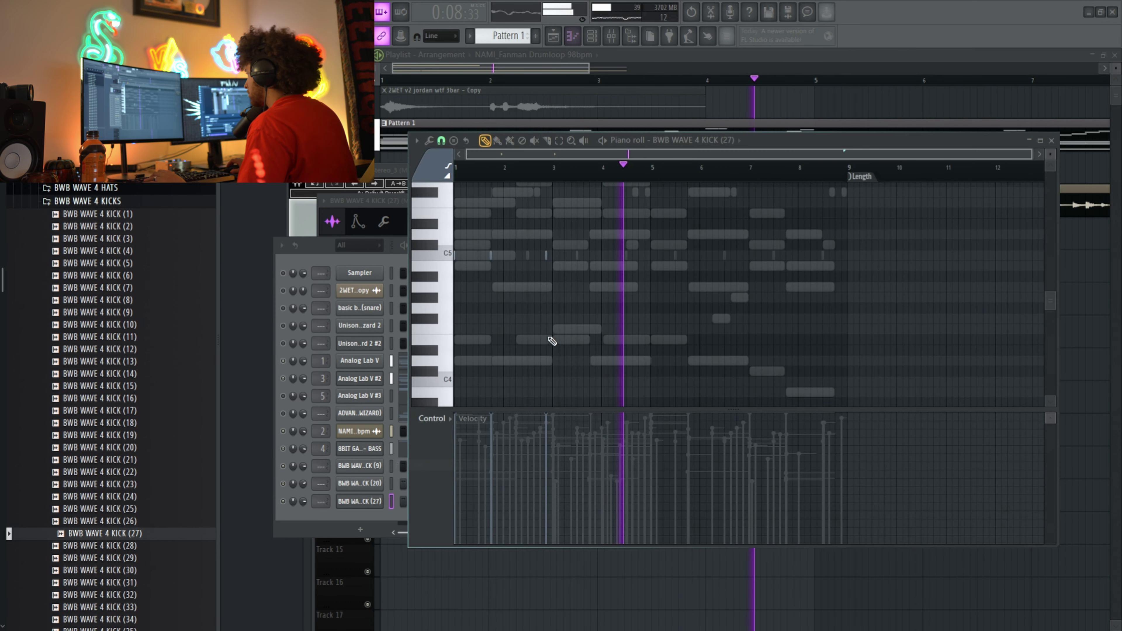
drag(547, 170, 653, 172)
scroll(654, 173, up, 3)
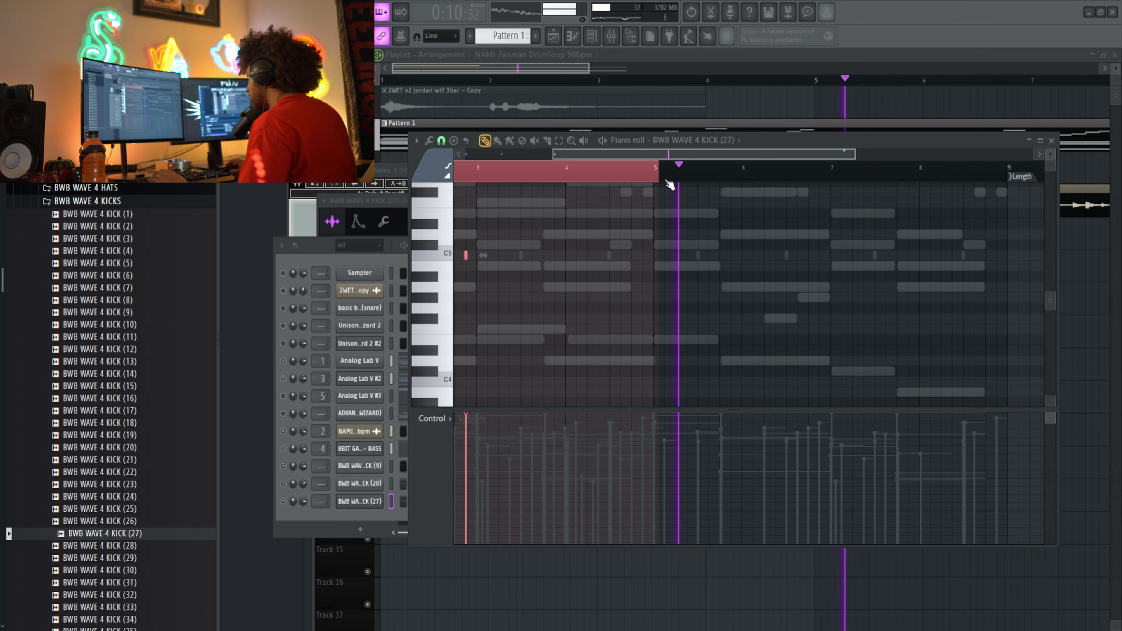
Open BWB WAVE 4 KICK (20) in the piano roll and select groups of its hits for editing.
key(F7)
right_click(362, 488)
click(407, 464)
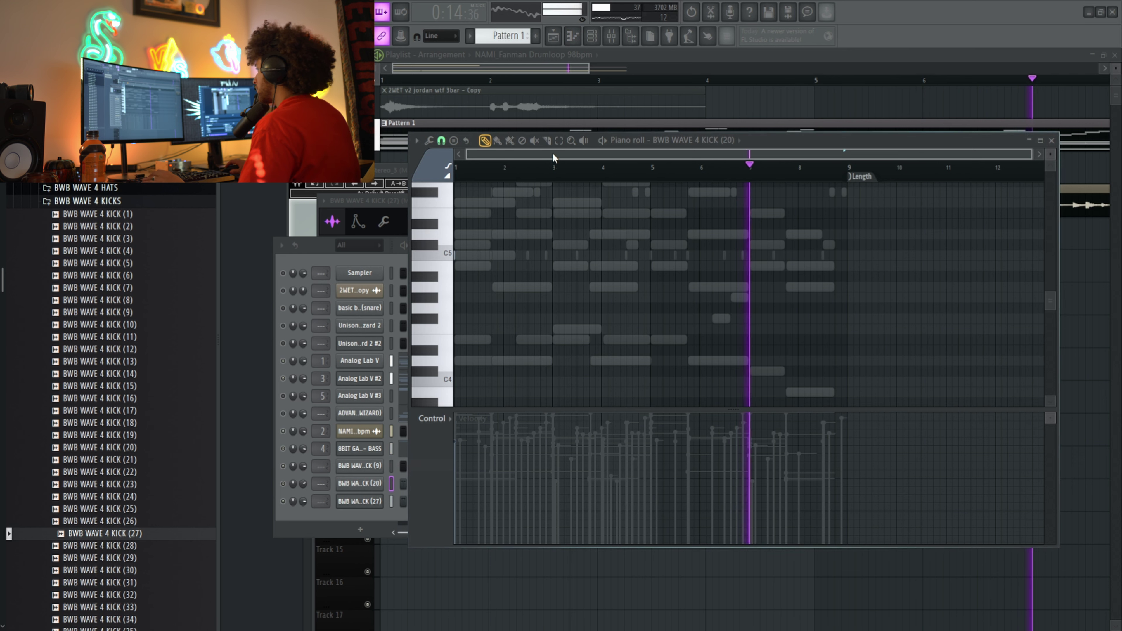
drag(568, 242, 518, 276)
drag(609, 279, 669, 240)
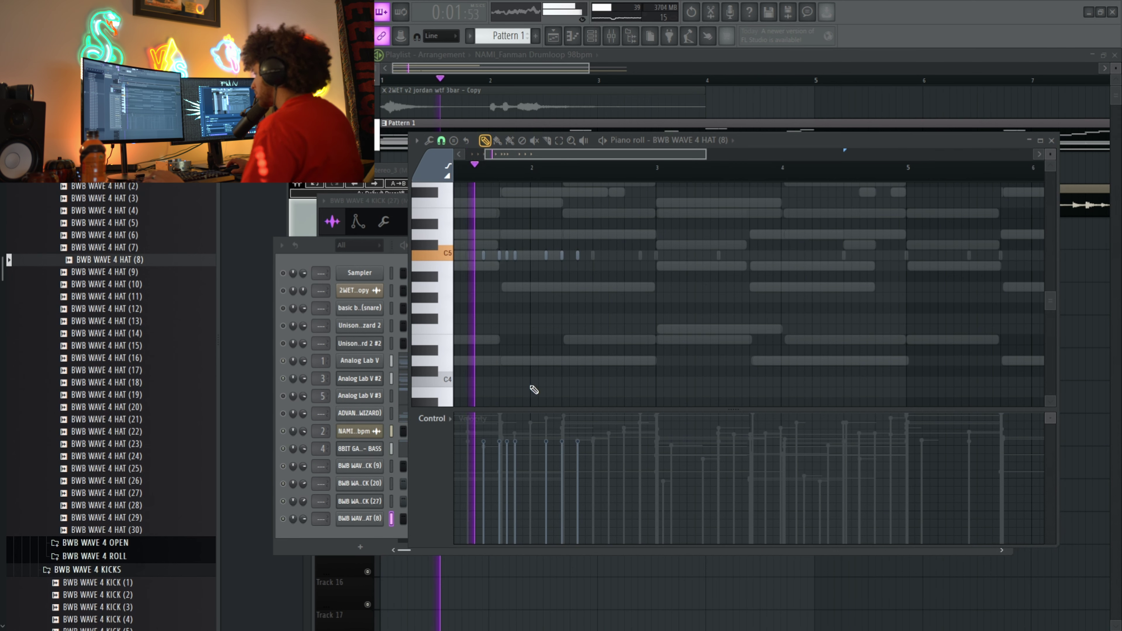
Repeat the BWB WAVE 4 HAT (8) pattern across all eight bars and transpose its notes down to B4.
key(ctrl+z)
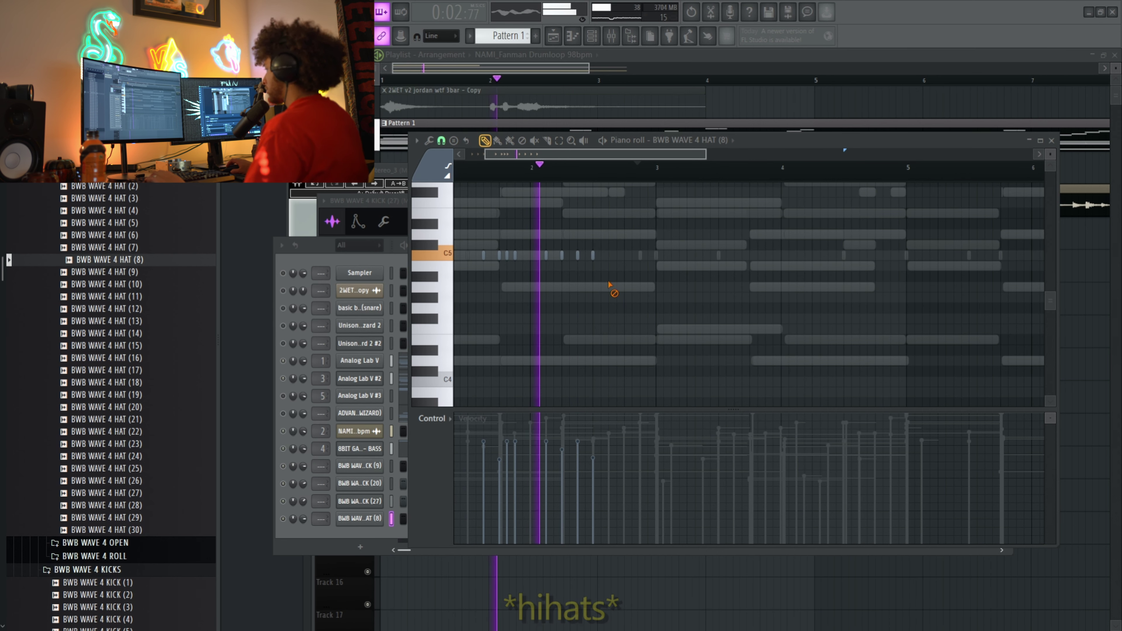
scroll(564, 164, left, 2)
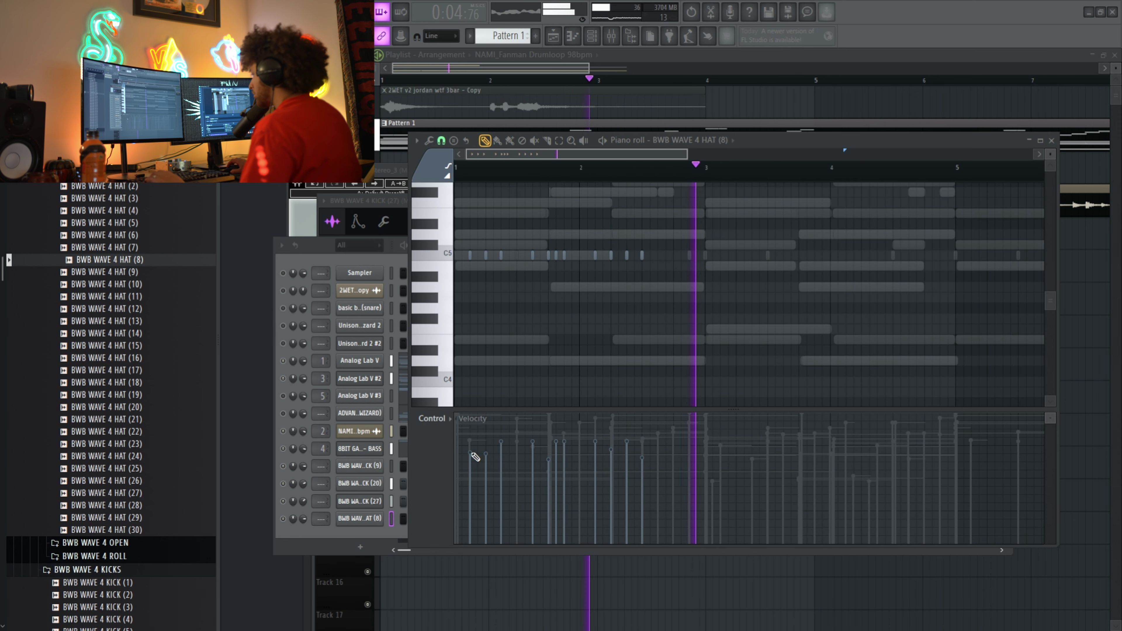
key(space)
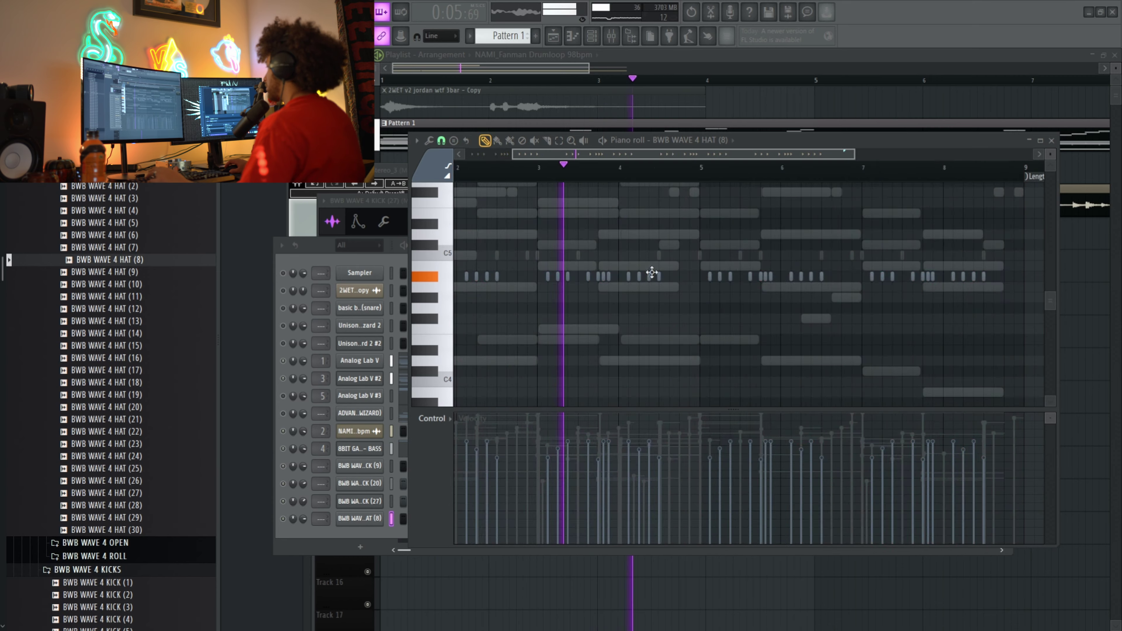
key(F7)
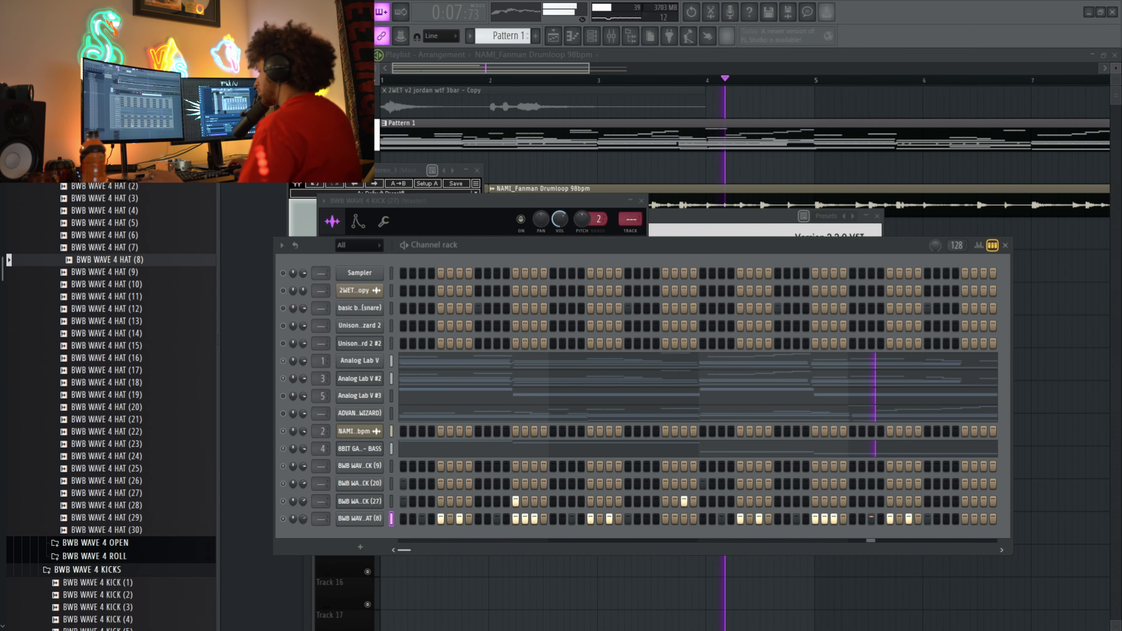
click(381, 520)
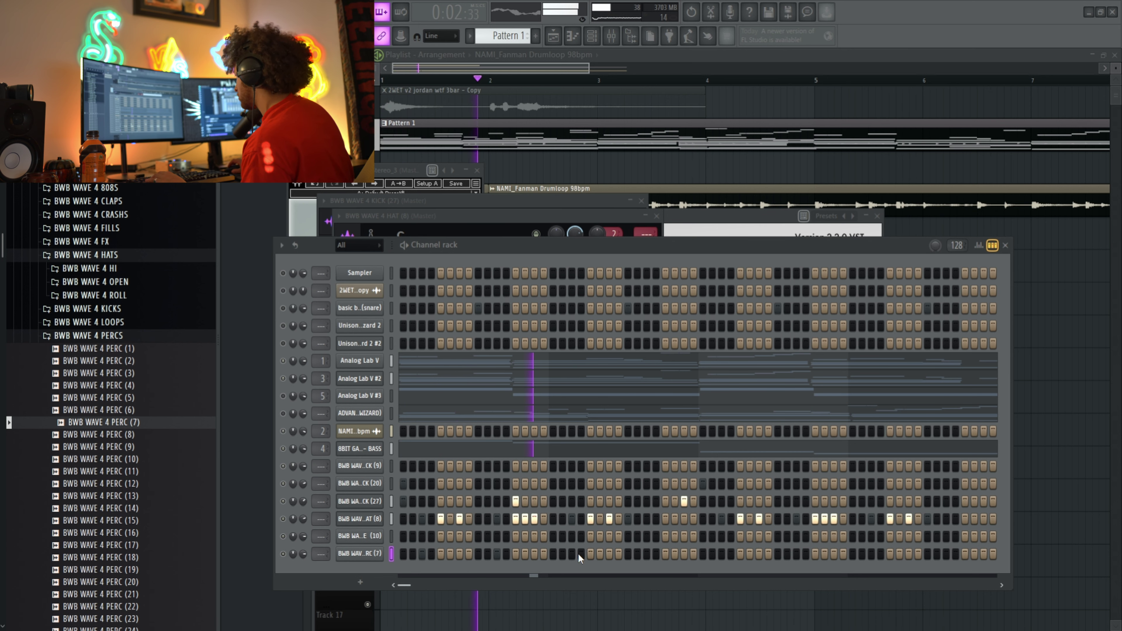
Repeat the two-bar BWB WAVE 4 PERC (7) pattern across eight bars and set its time-stretching mode to Auto.
right_click(373, 553)
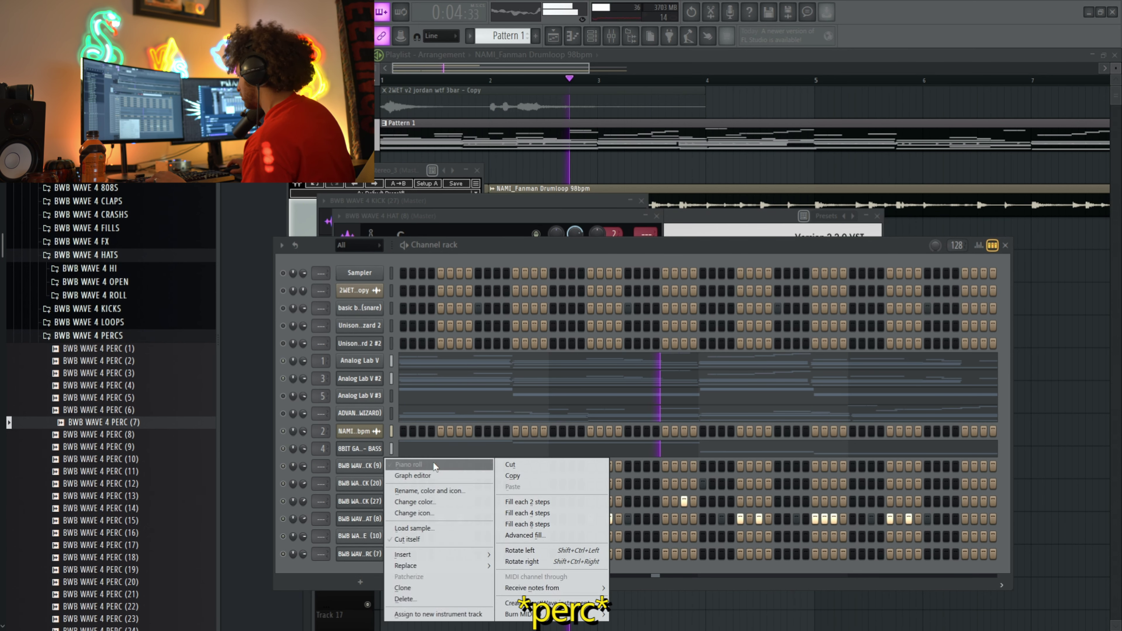
click(410, 466)
drag(556, 172, 457, 171)
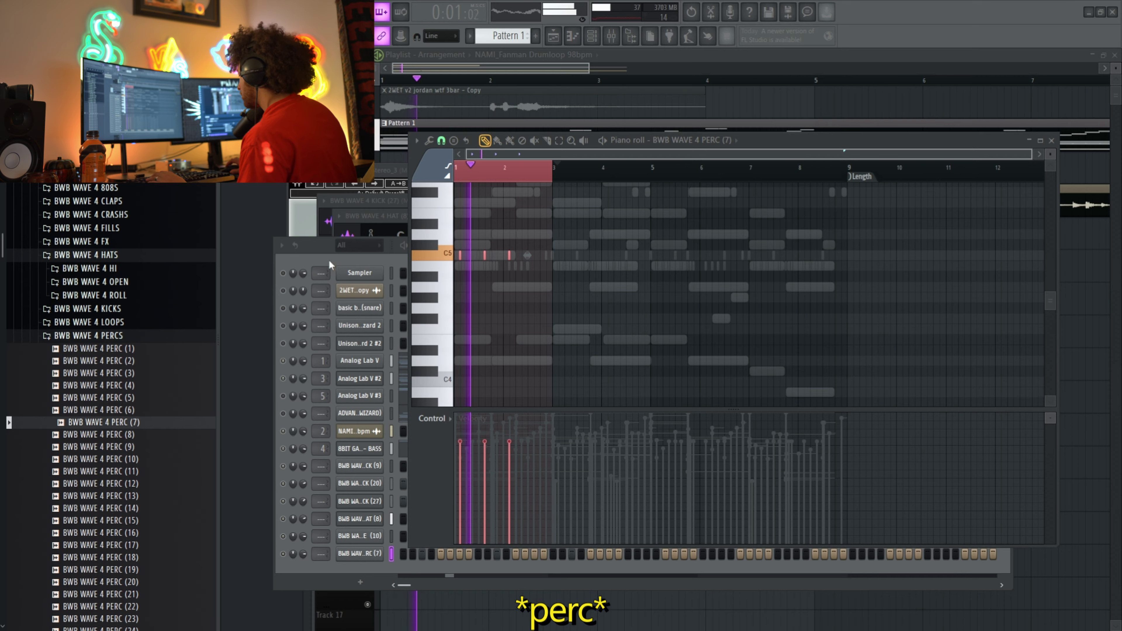
key(ctrl+b)
key(ctrl+b)
key(ctrl+b)
key(ctrl+a)
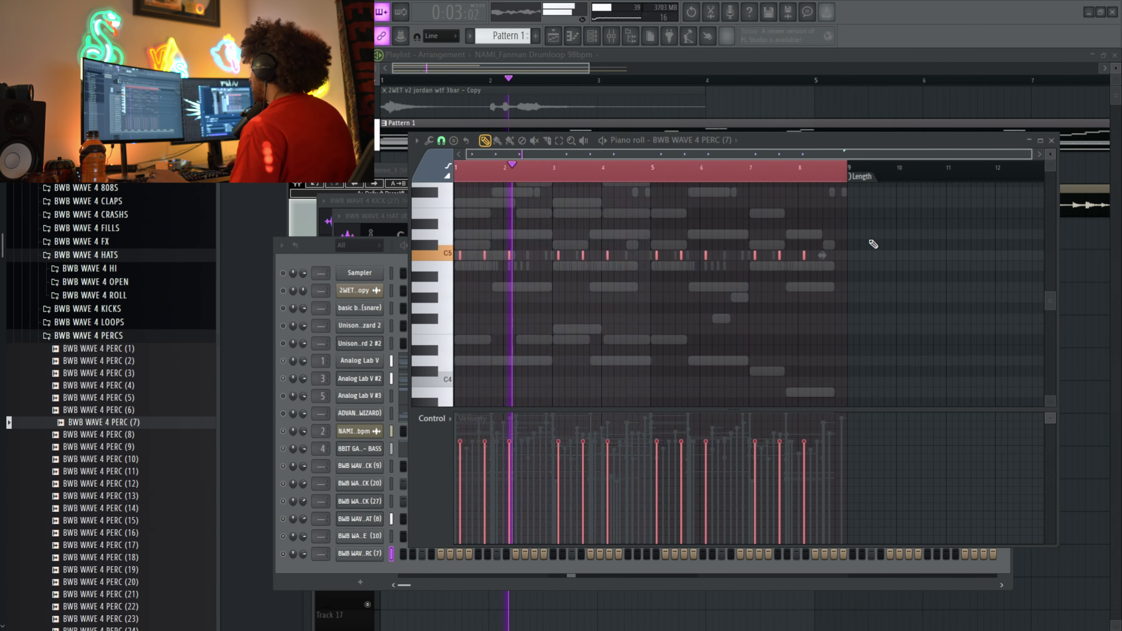
key(F7)
click(365, 555)
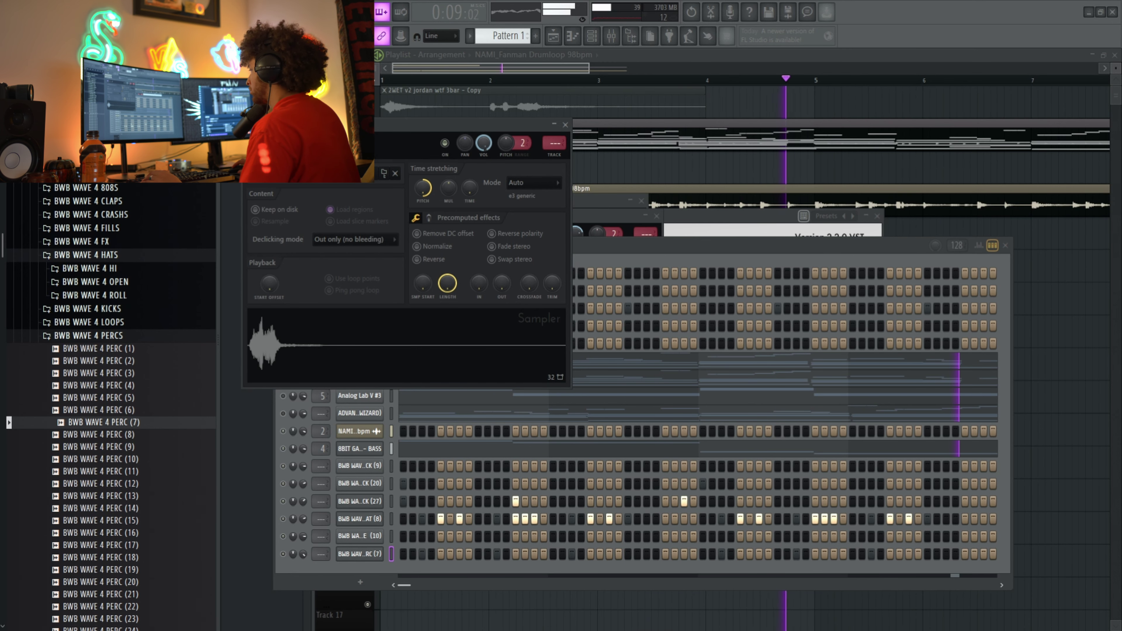
Add BWB WAVE 4 OPEN HAT (20) to the channel rack as a snare layer, with hits on the third beat of bars 1 and 2.
drag(119, 461, 418, 574)
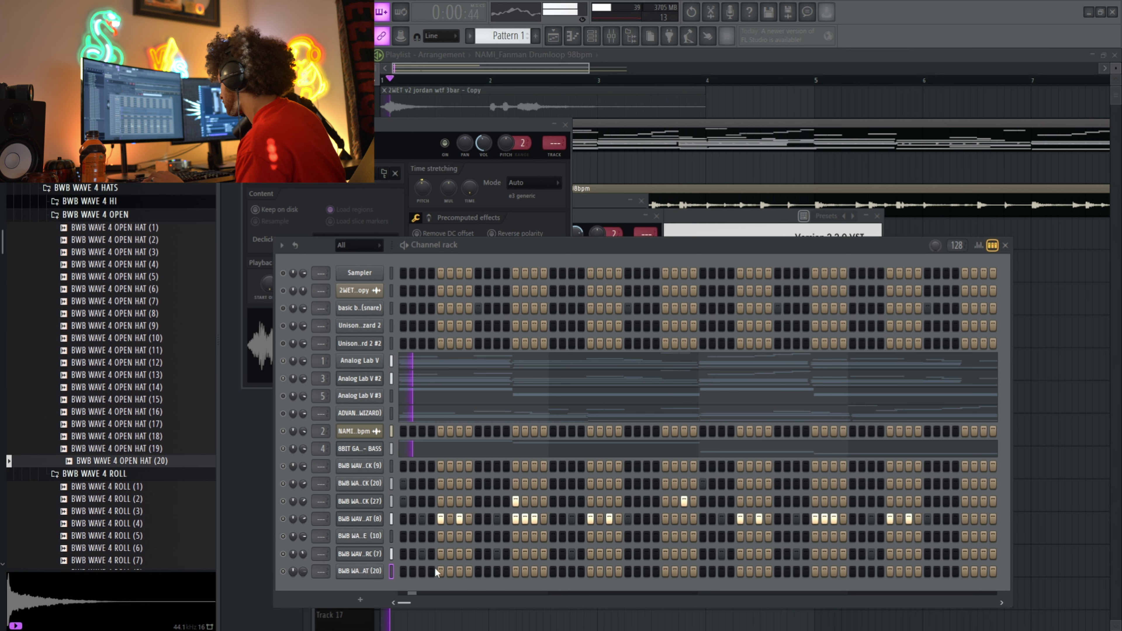
click(359, 571)
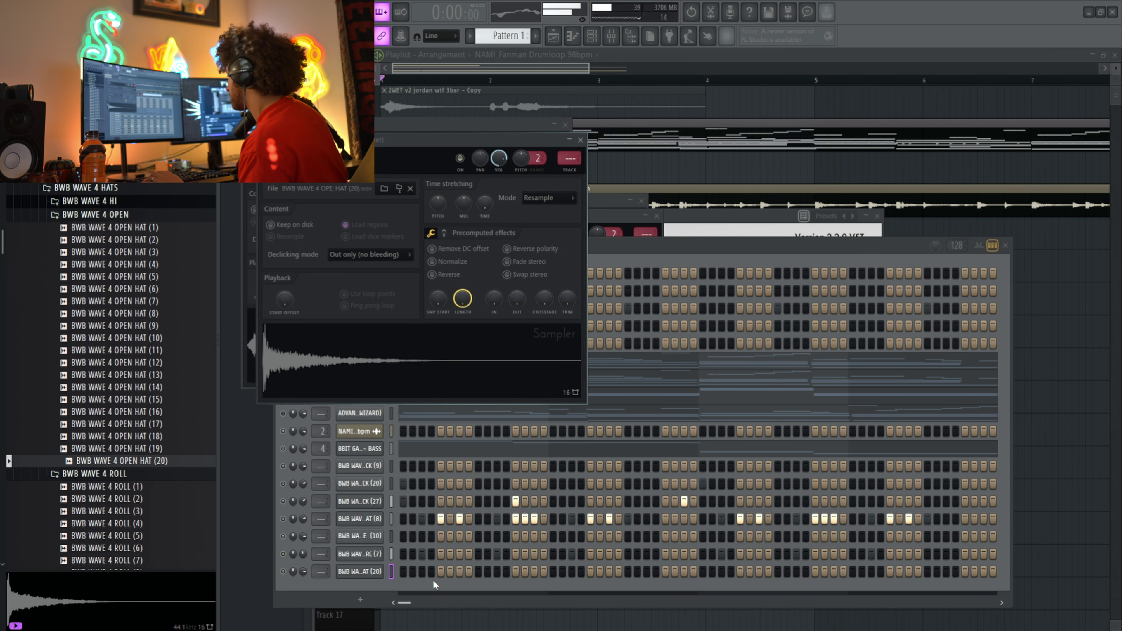
click(477, 577)
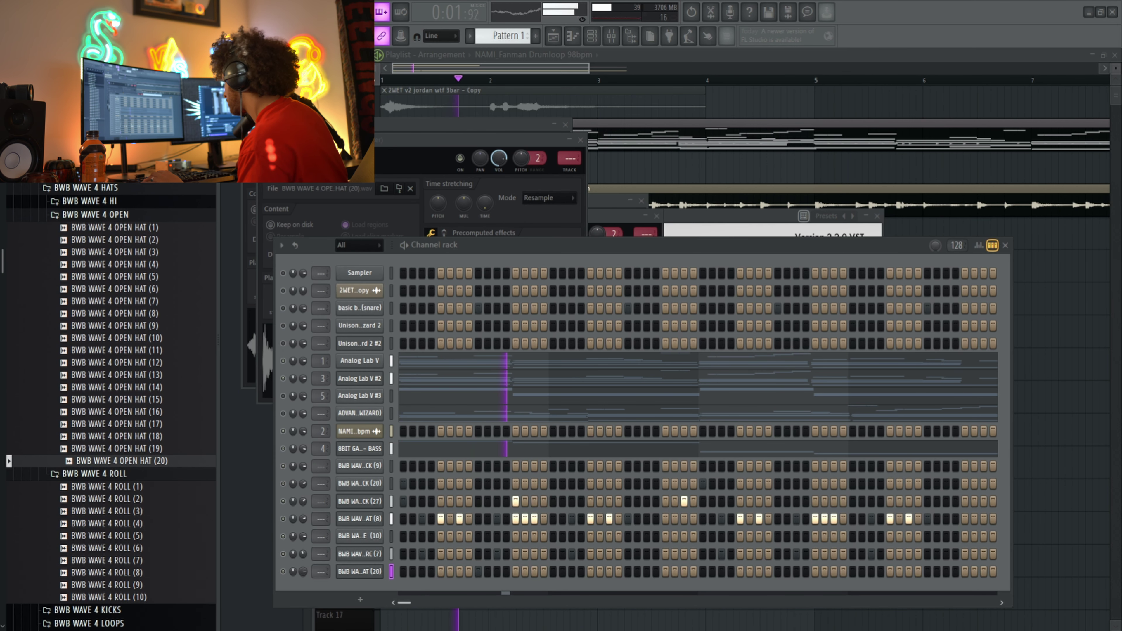
click(265, 358)
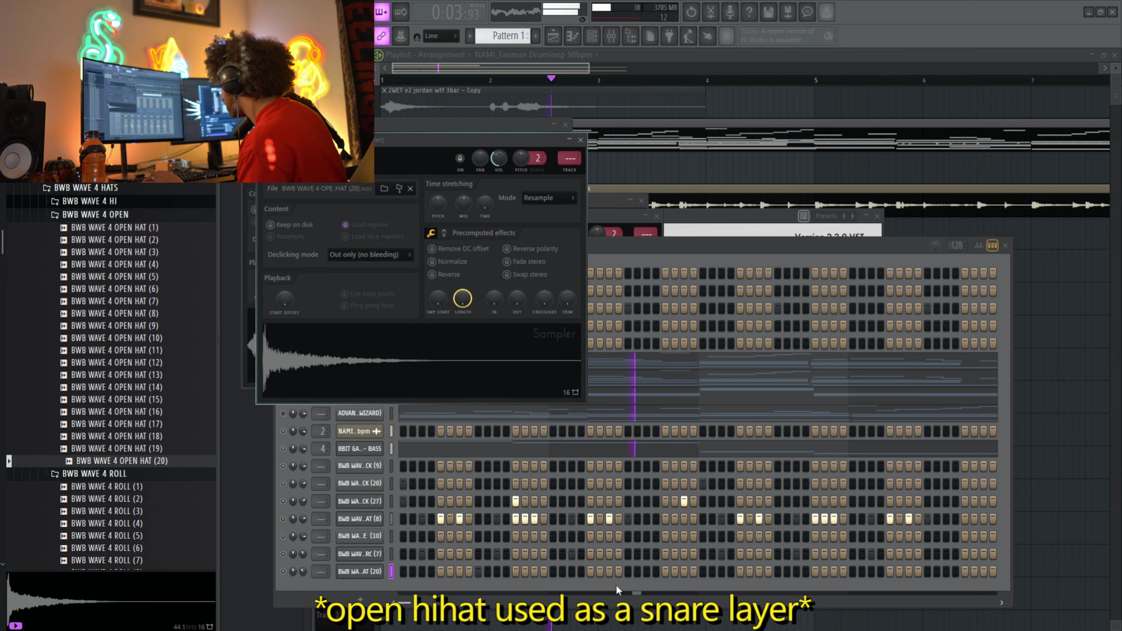
click(486, 584)
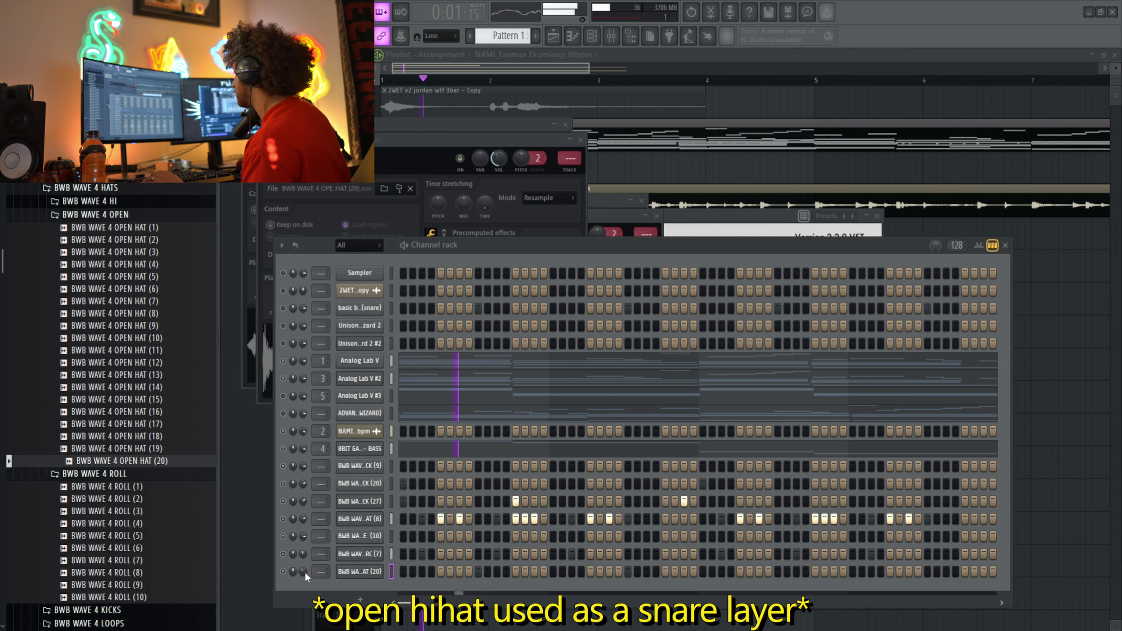
click(351, 574)
Repeat the two-bar BWB WAVE 4 OPEN HAT (20) pattern in the piano roll to fill eight bars.
right_click(359, 571)
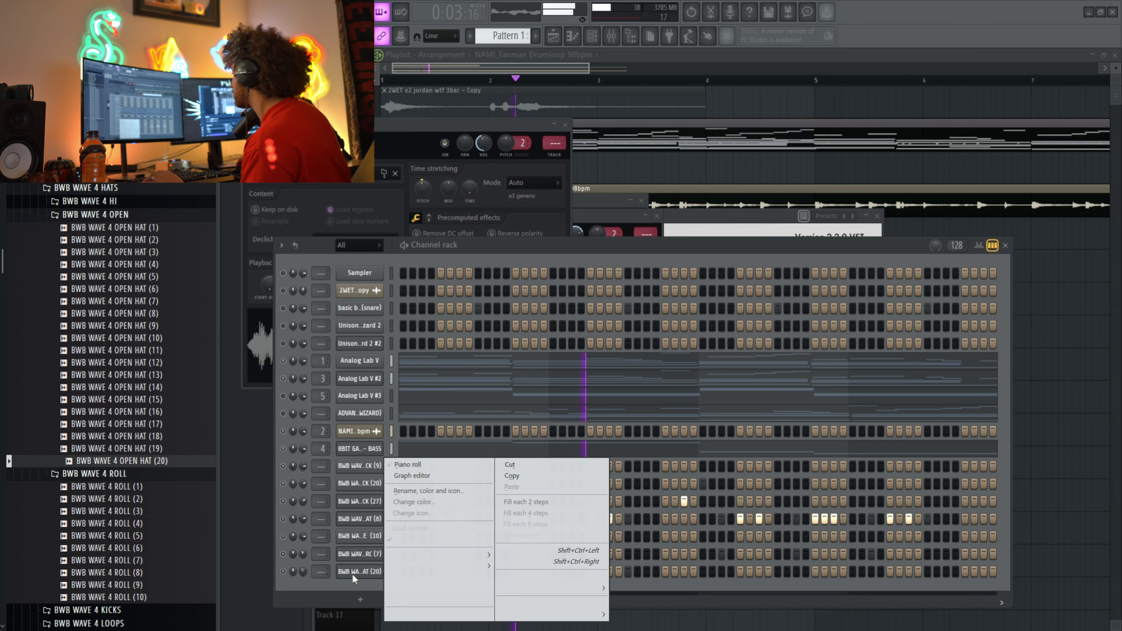
click(400, 465)
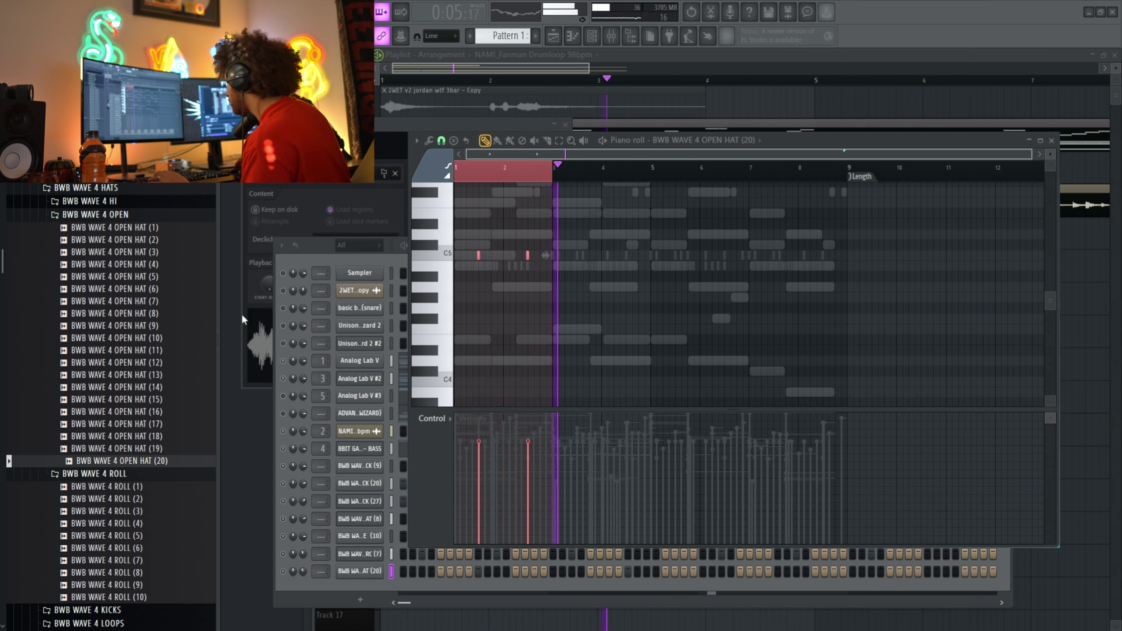
click(411, 578)
right_click(359, 571)
click(399, 464)
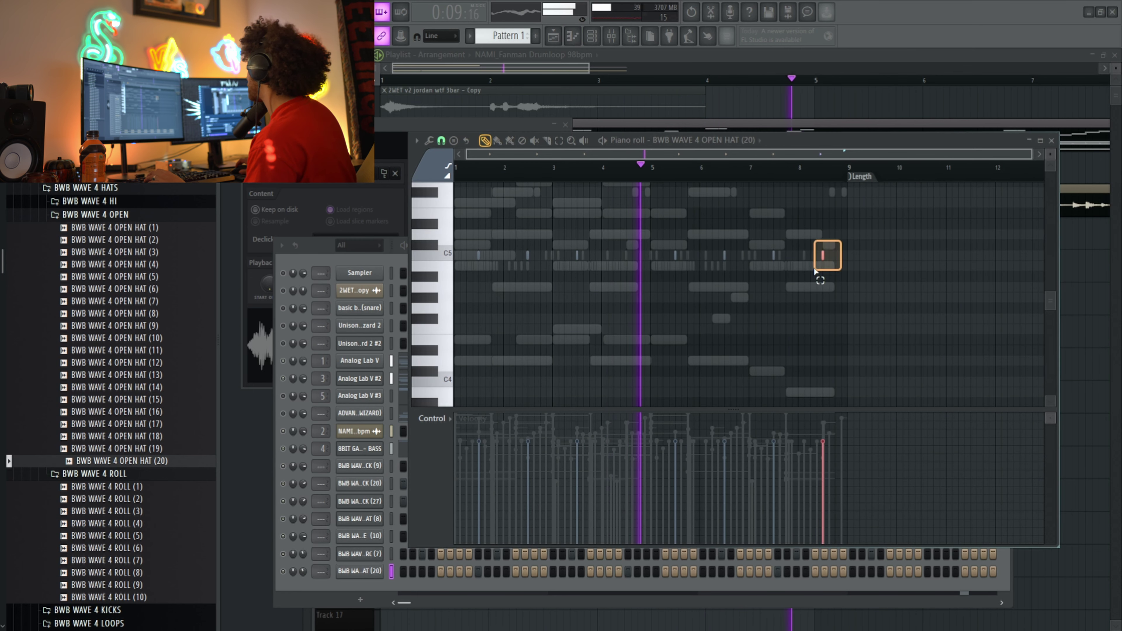
key(F7)
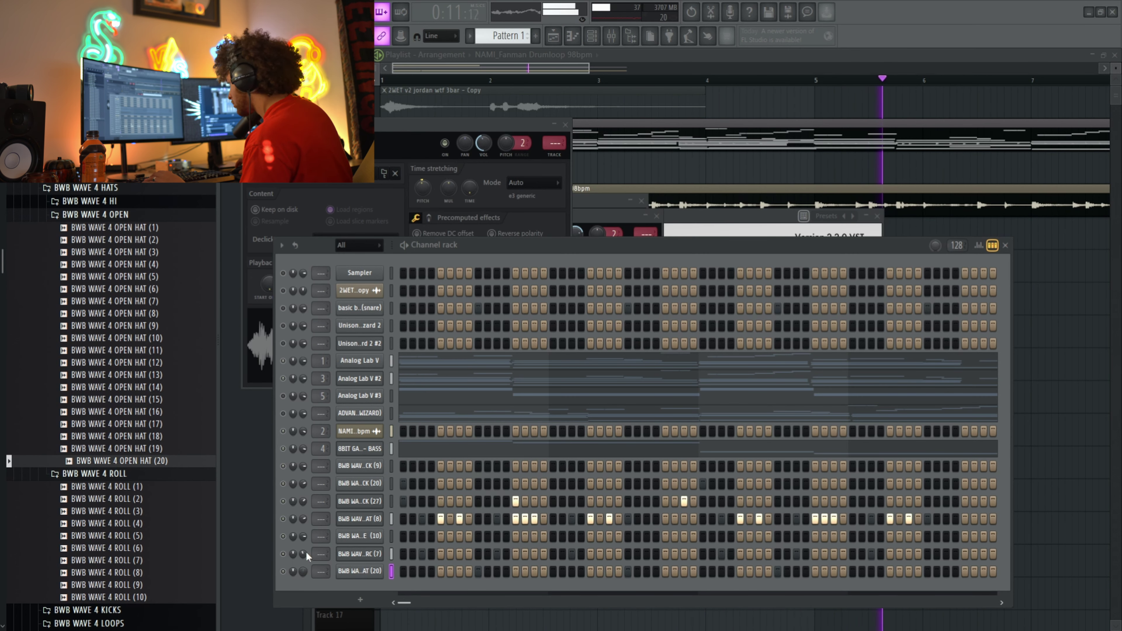
Revise the BWB WAVE 4 HAT (8) pattern with an extra hit in bar 1 and carry it across the eight bars.
right_click(380, 520)
click(400, 465)
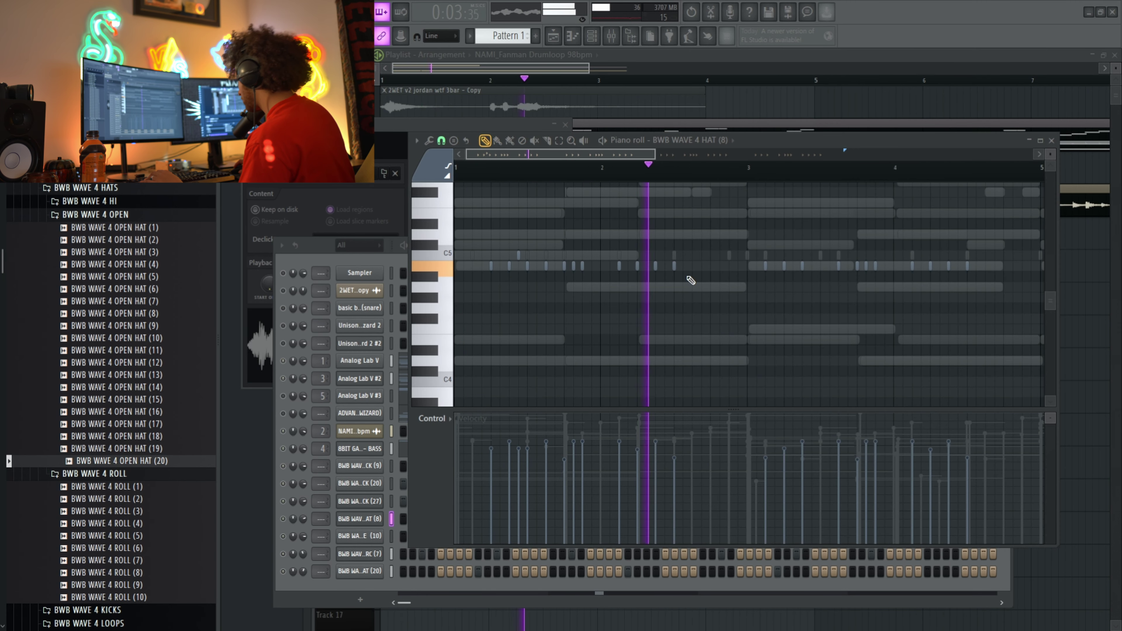
scroll(726, 268, down, 5)
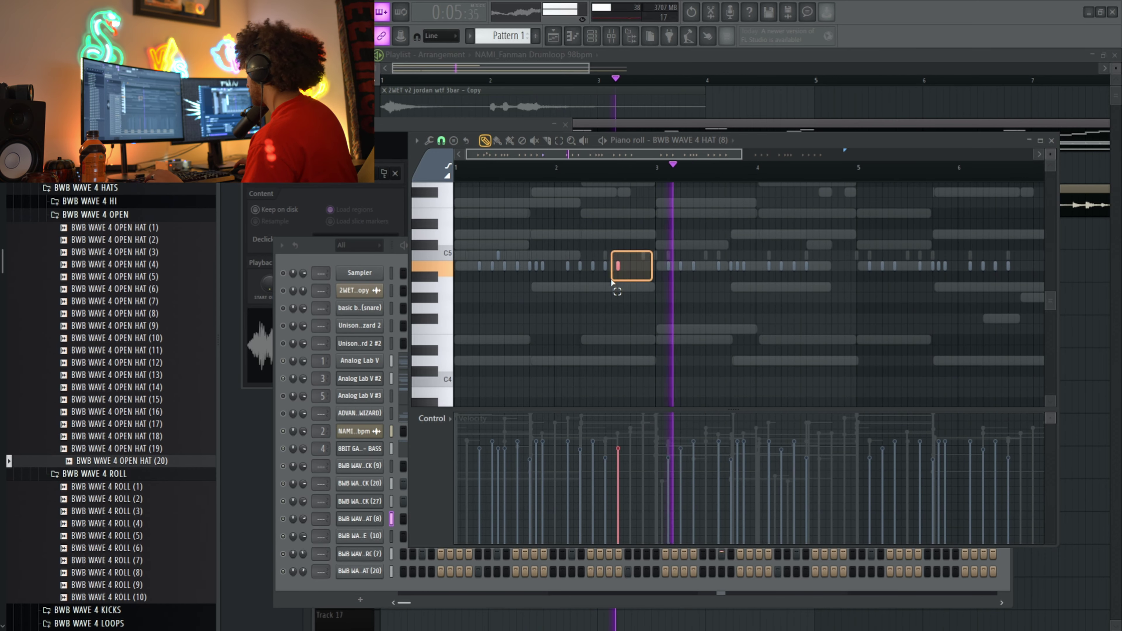
drag(906, 264, 556, 188)
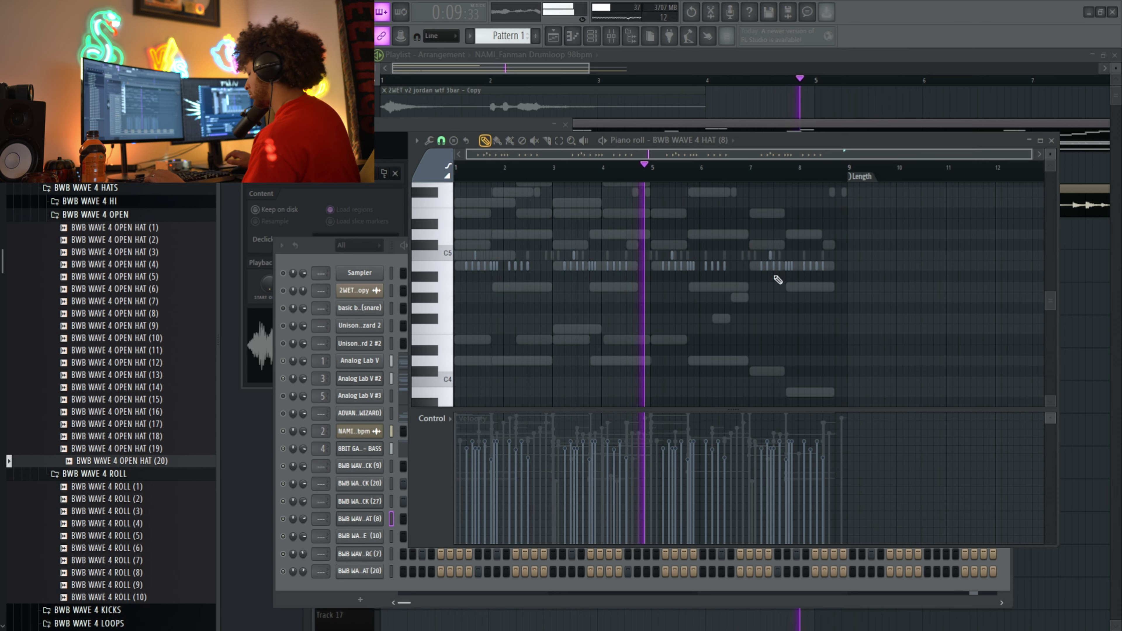
key(F7)
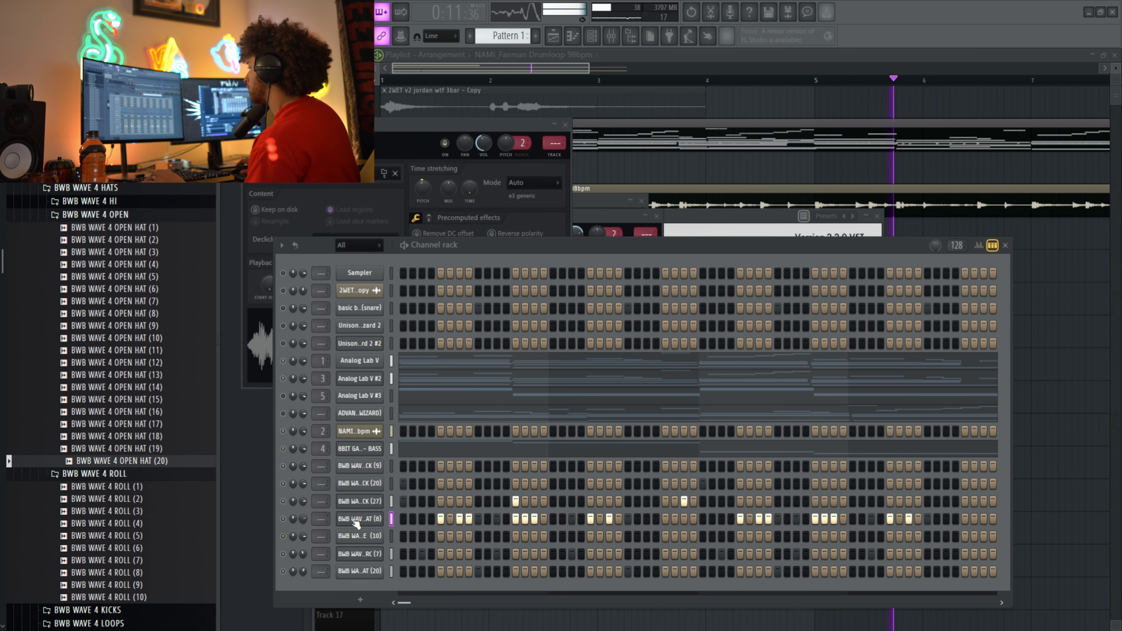
Add BWB WAVE 4 ROLL (7) to the channel rack as a hi-hat roll and enable its volume envelope.
scroll(141, 252, down, 7)
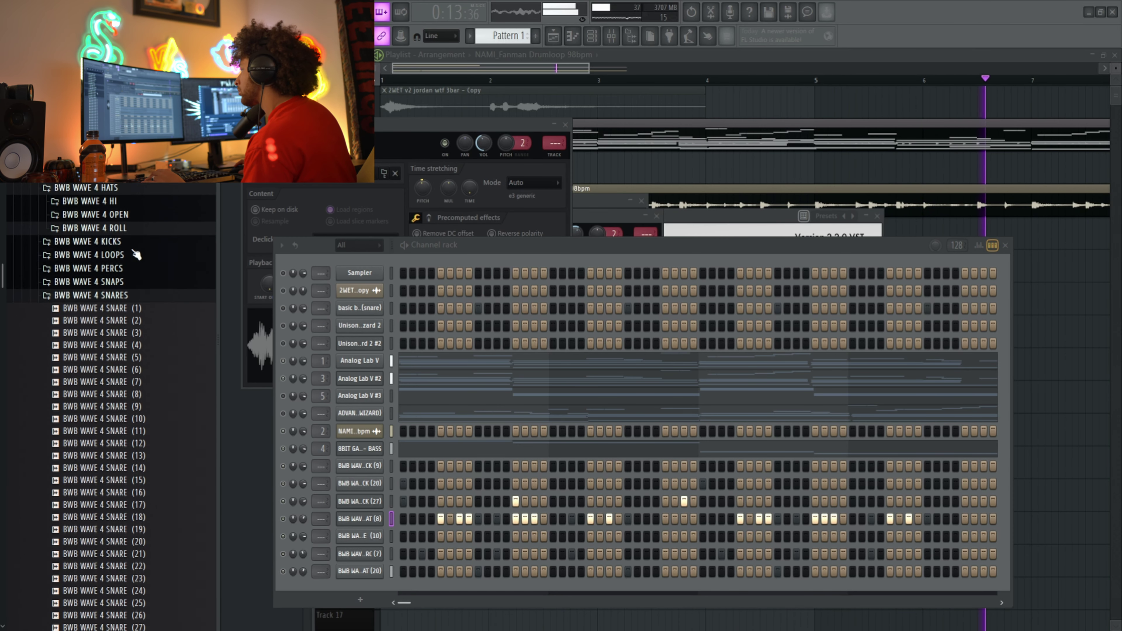
drag(110, 314, 368, 315)
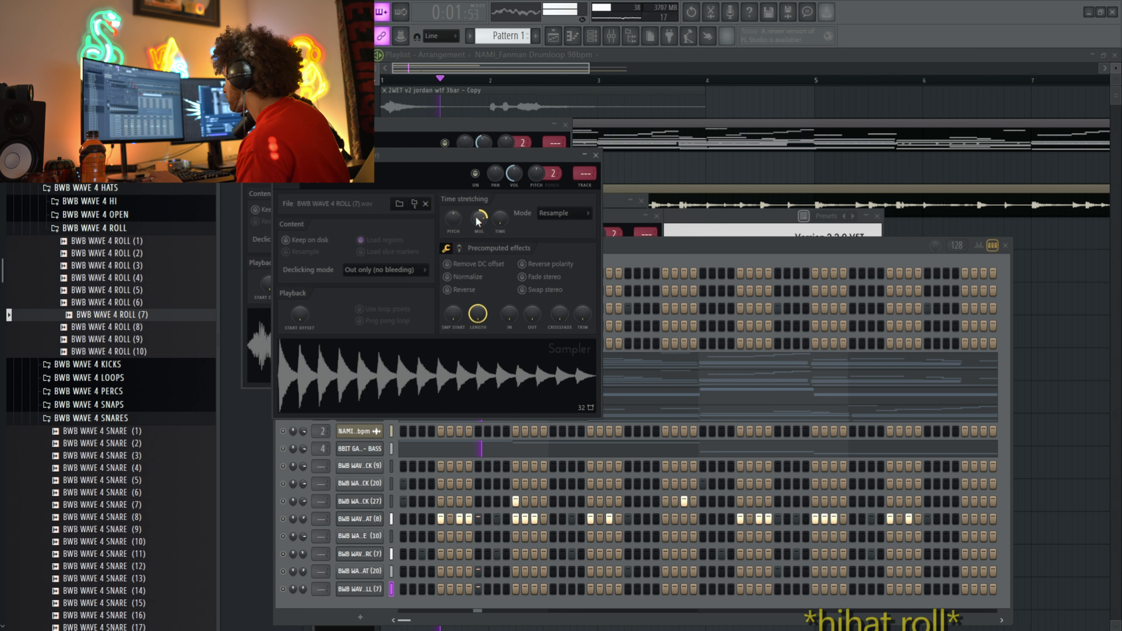
click(309, 188)
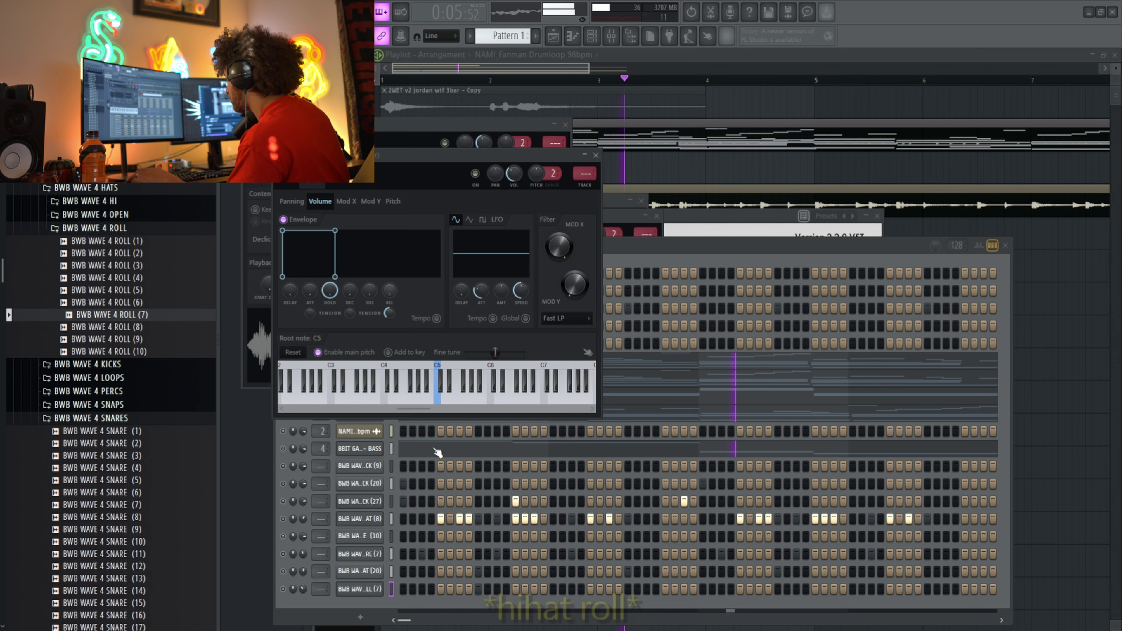
Place a BWB WAVE 4 ROLL (7) note at C5 in the middle of bar 1 and repeat it every two bars.
click(359, 589)
right_click(359, 589)
click(408, 464)
mouse_move(557, 170)
mouse_down()
mouse_move(455, 170)
mouse_move(649, 170)
mouse_up()
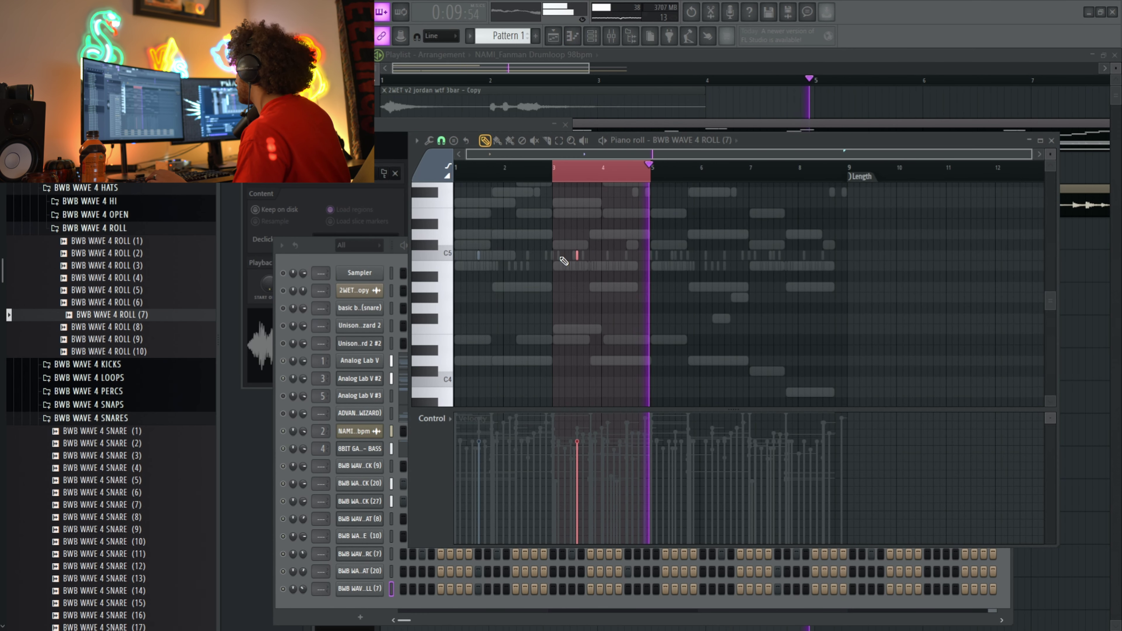
click(479, 253)
drag(646, 176, 826, 172)
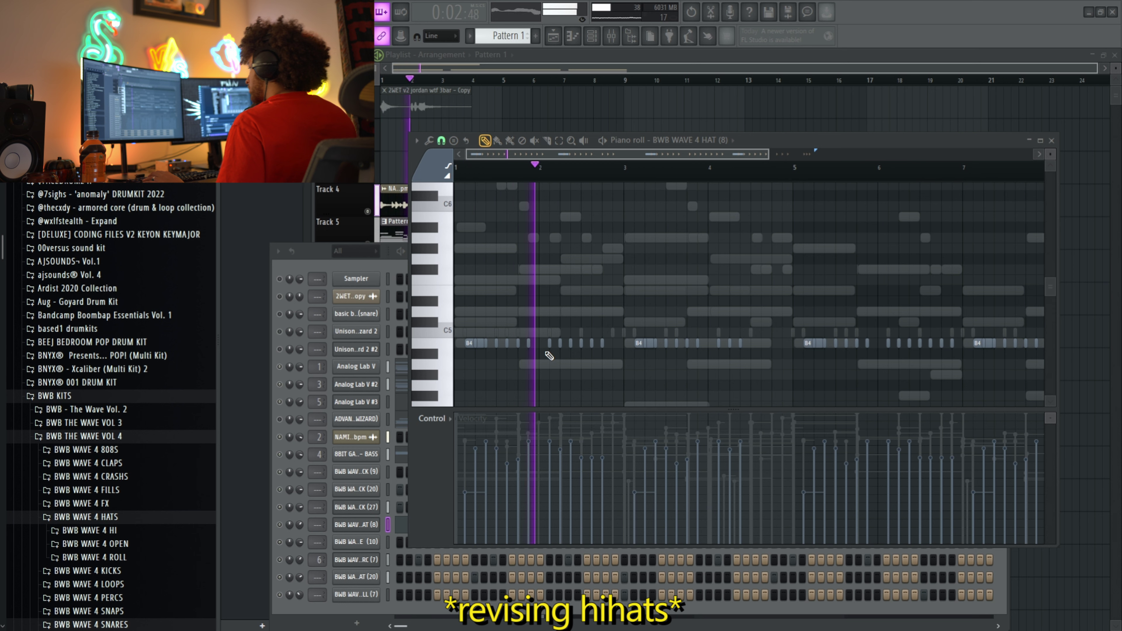
Delete the last two hi-hat hits of bar 2 in the BWB WAVE 4 HAT (8) pattern.
right_click(592, 343)
right_click(602, 344)
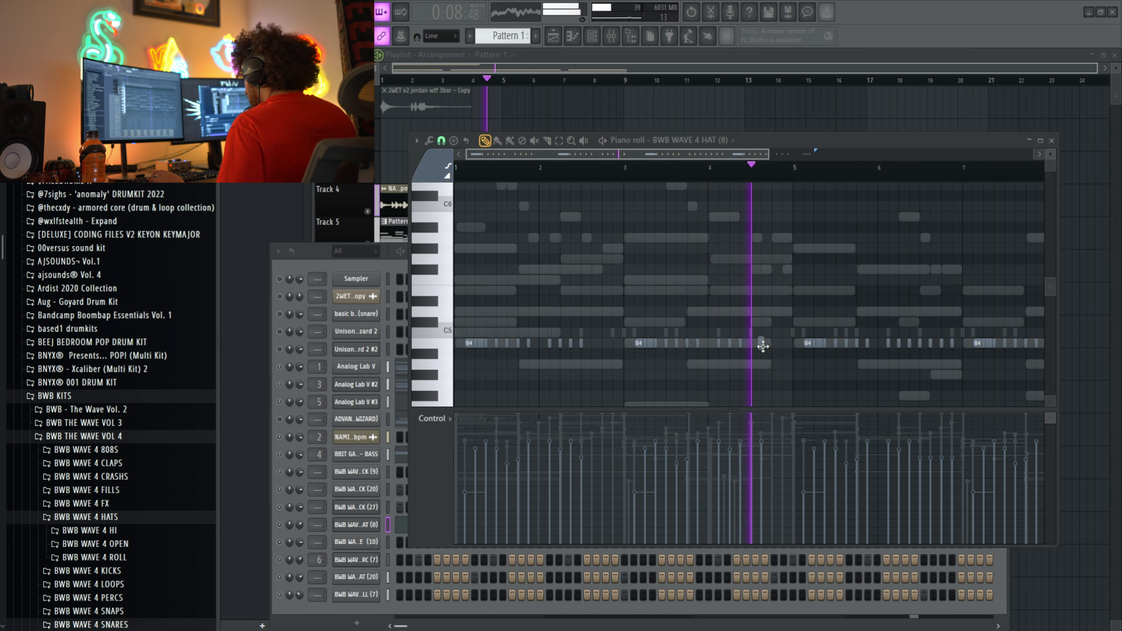
key(ctrl+z)
scroll(782, 352, down, 3)
Rework the BWB WAVE 4 HAT (8) notes in bars 5 to 8 by replacing them with a duplicated section.
drag(900, 367, 682, 315)
drag(801, 311, 633, 356)
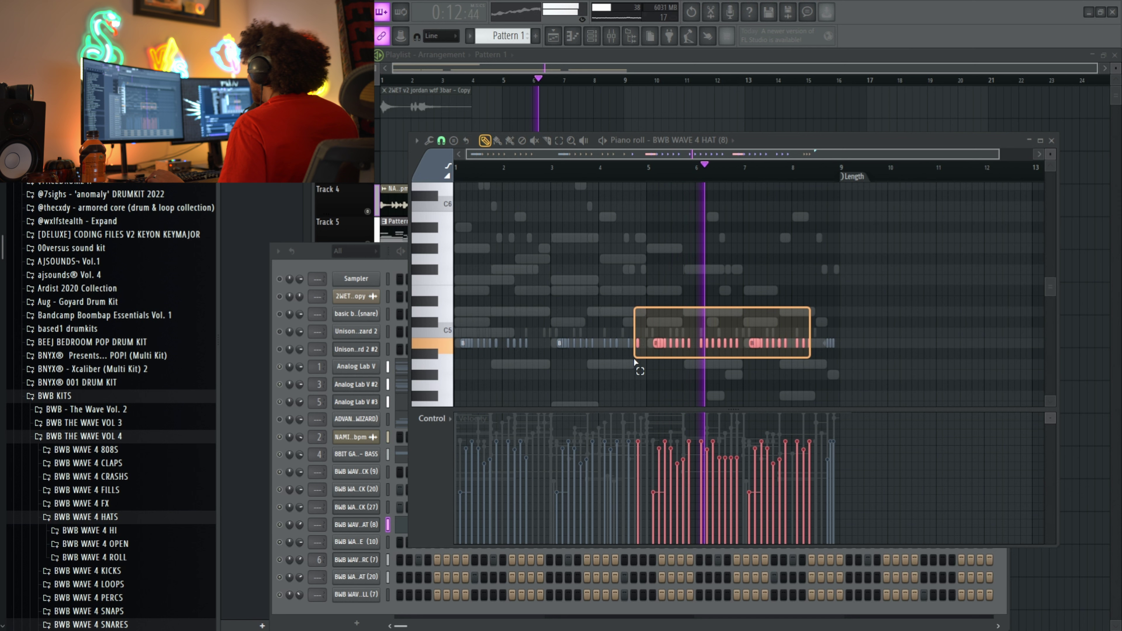
drag(744, 325, 656, 356)
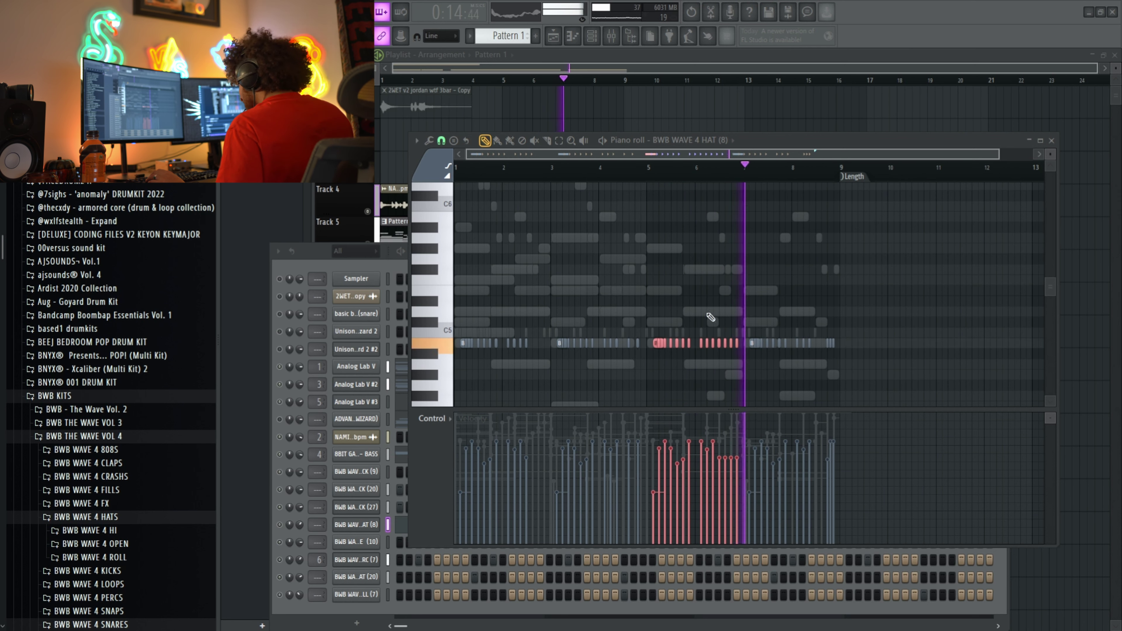
drag(833, 341, 639, 351)
drag(646, 173, 839, 172)
key(ctrl+a)
key(ctrl+d)
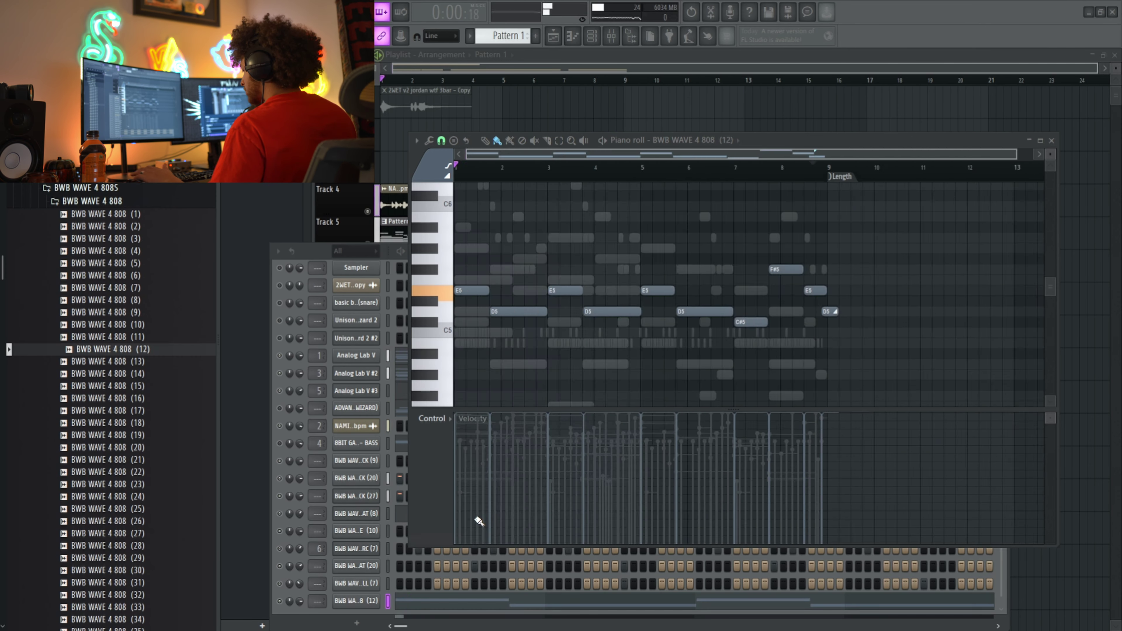
Enable the volume envelope of BWB WAVE 4 808 (12) and adjust its release.
key(F7)
click(356, 601)
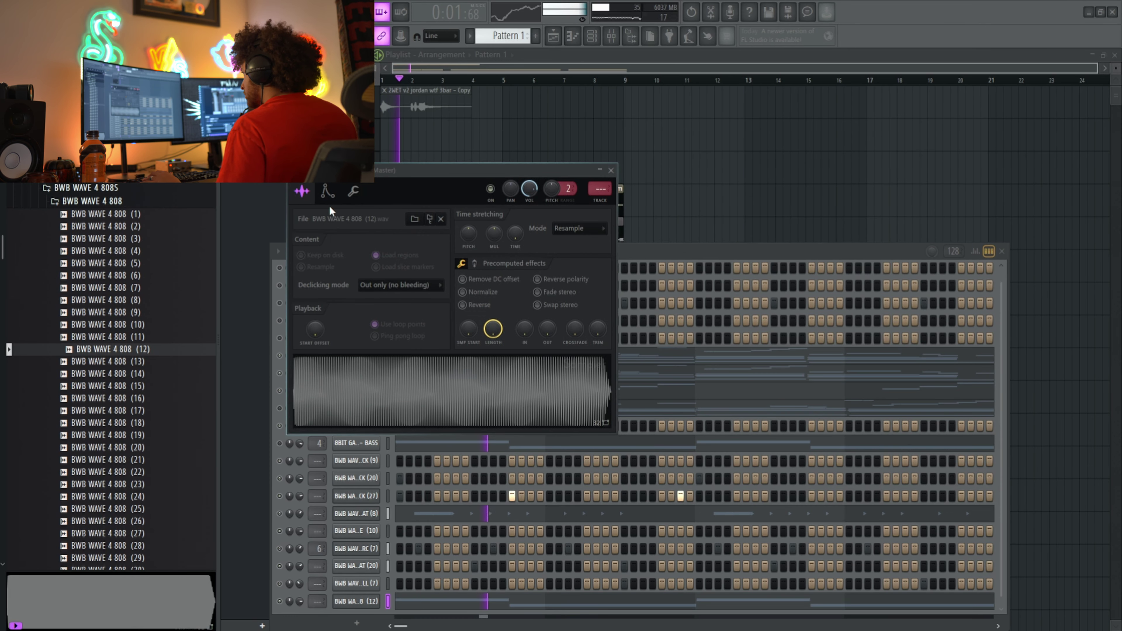
click(327, 192)
drag(405, 309, 405, 306)
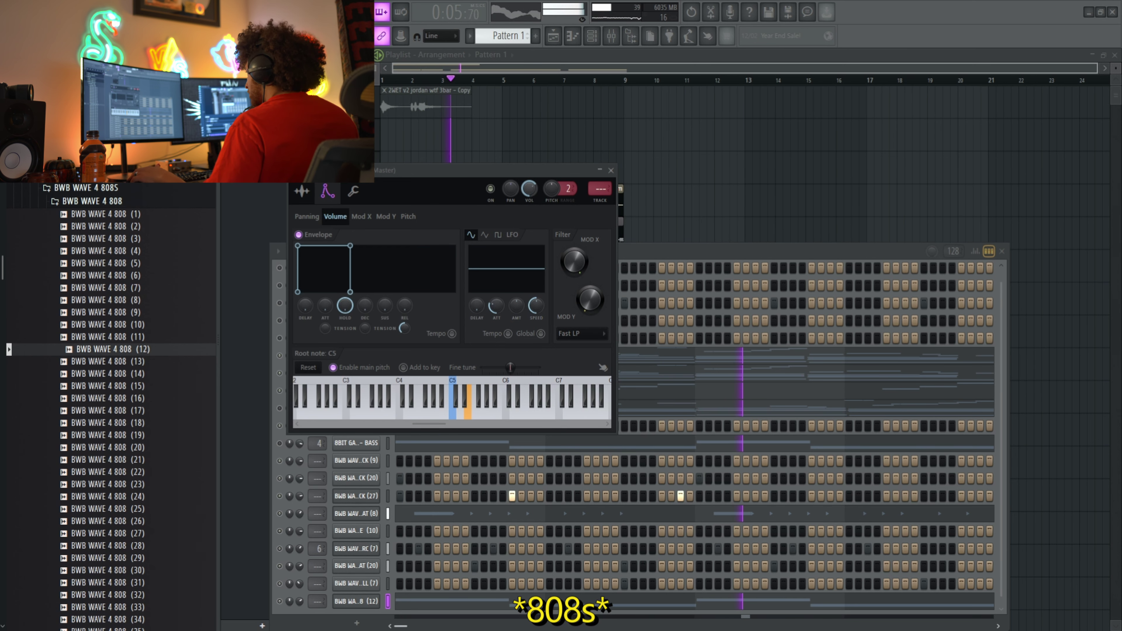
key(Escape)
Add short slide notes to the BWB WAVE 4 808 (12) line around the end of bar 4.
click(689, 601)
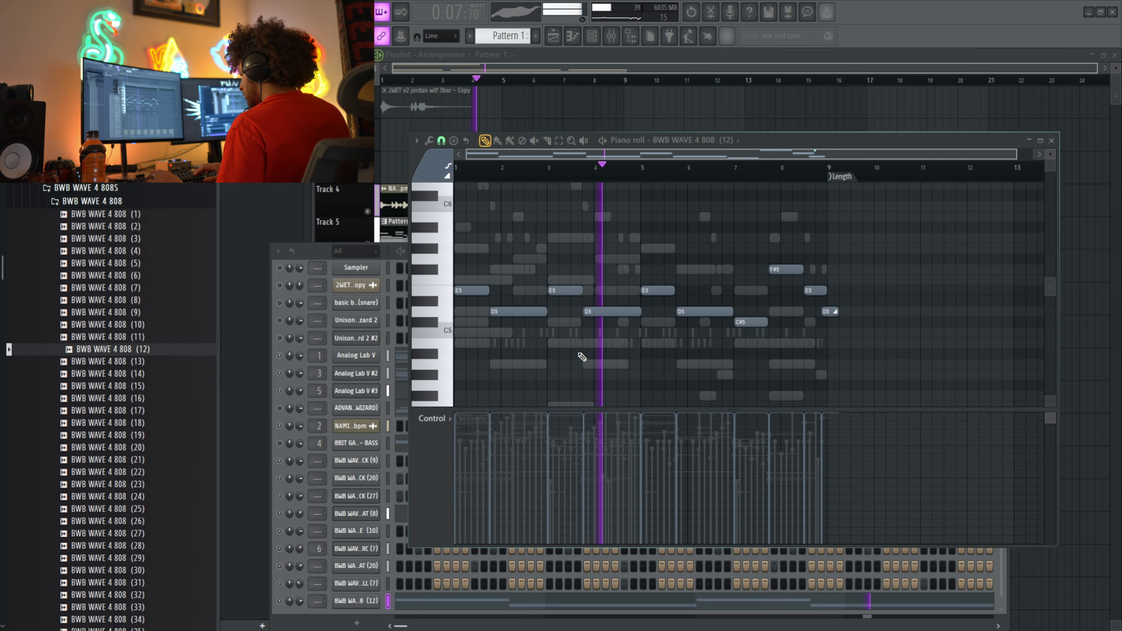
key(b)
scroll(728, 376, up, 3)
click(729, 376)
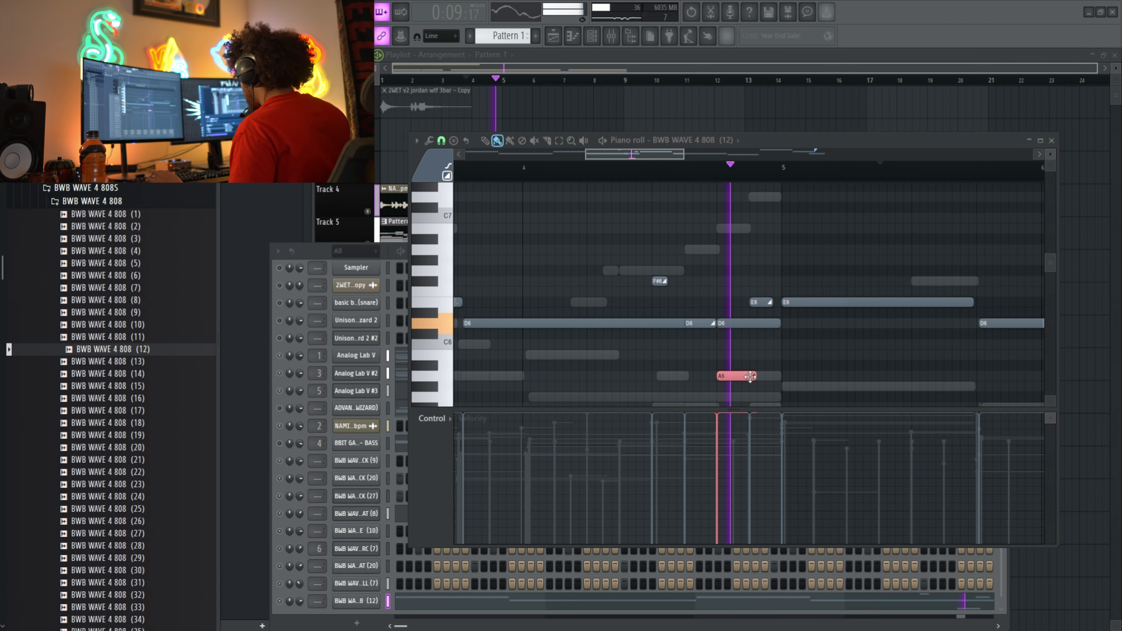
key(p)
scroll(639, 326, down, 3)
click(678, 318)
right_click(686, 327)
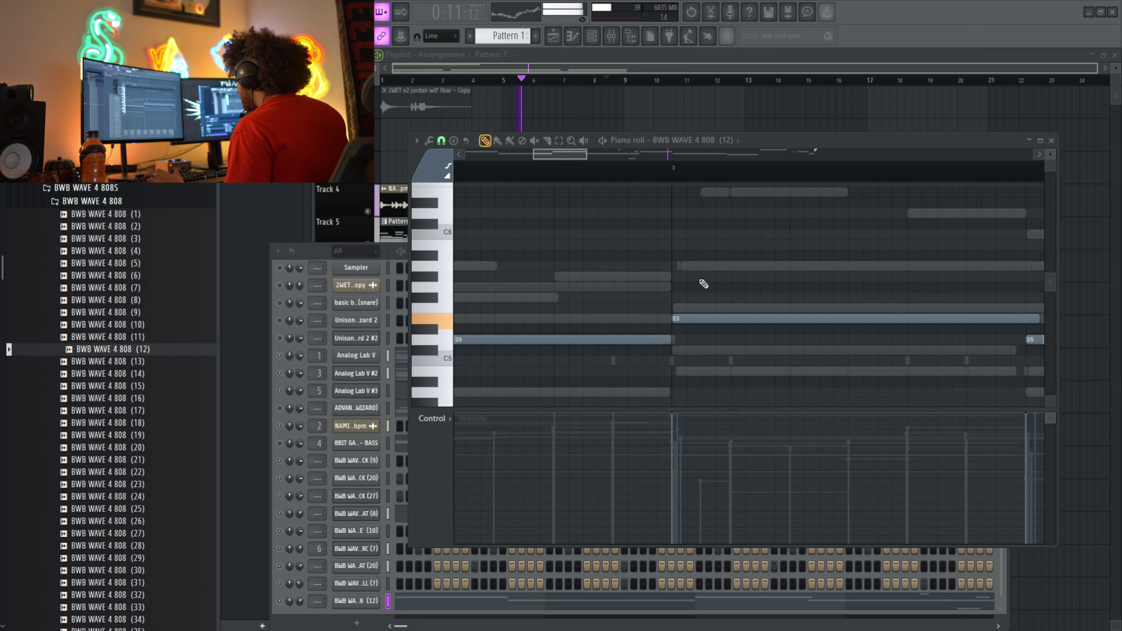
ctrl+scroll(742, 313, down, 4)
key(F7)
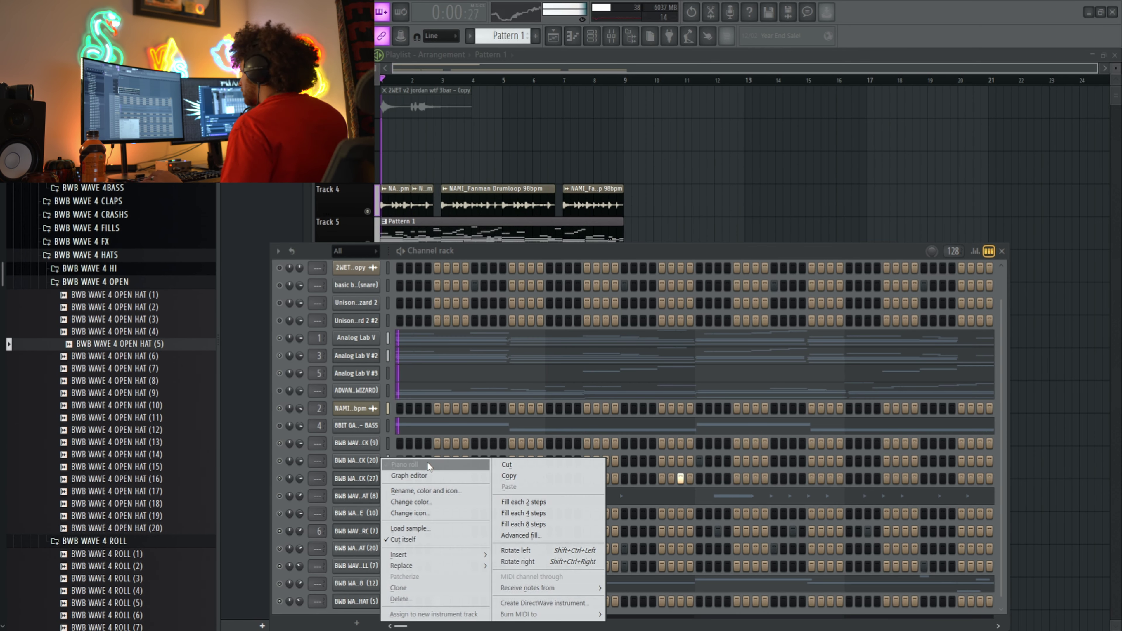
Program four BWB WAVE 4 OPEN HAT (5) hits at D5 over the first two bars and duplicate them along the pattern.
click(413, 469)
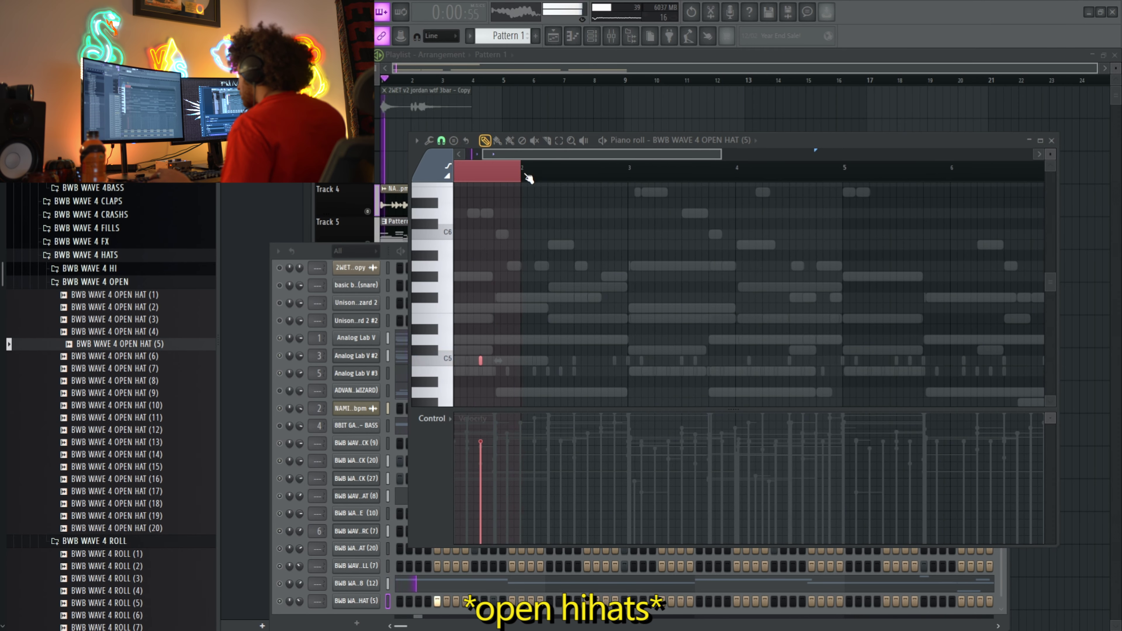
ctrl+scroll(633, 244, up, 2)
key(ctrl+a)
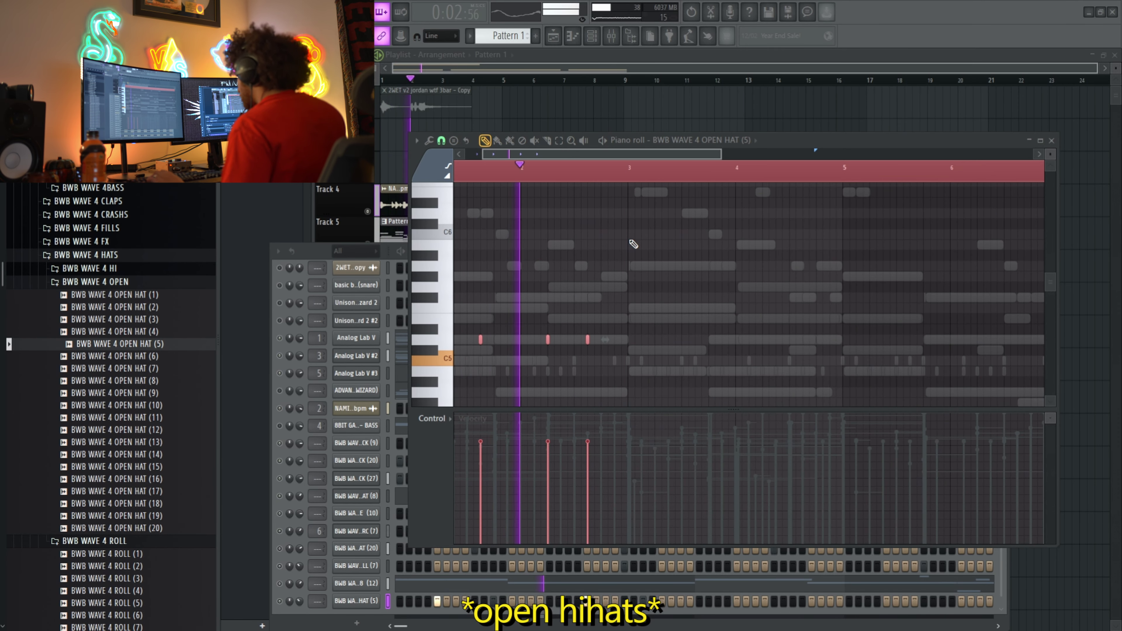
key(ctrl+d)
drag(618, 173, 676, 170)
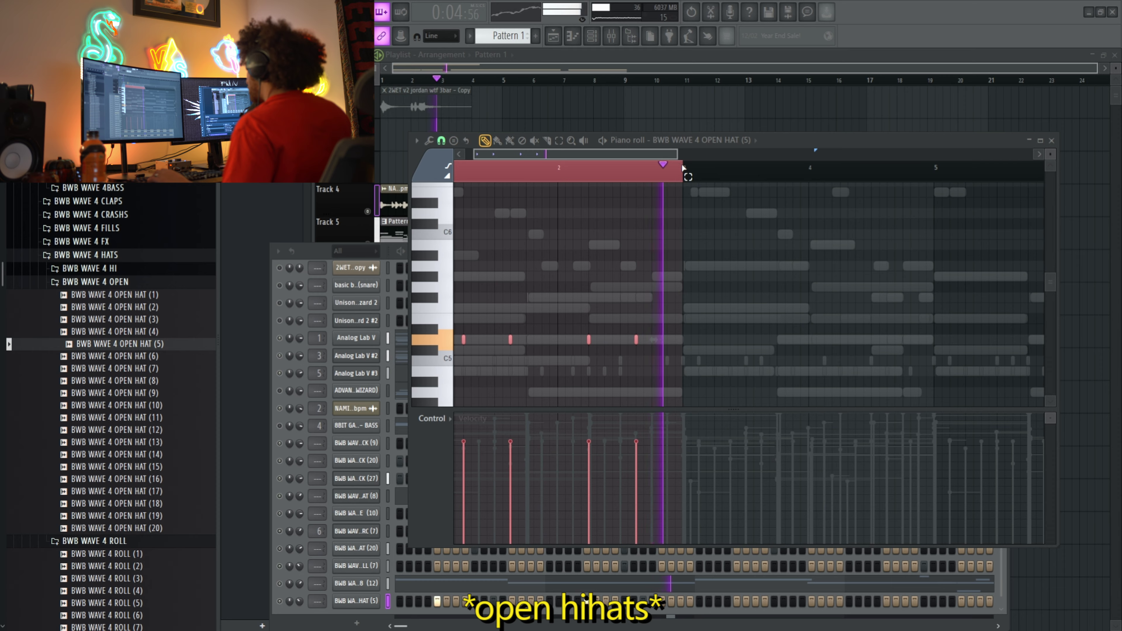
ctrl+scroll(776, 263, down, 2)
key(ctrl+d)
key(F7)
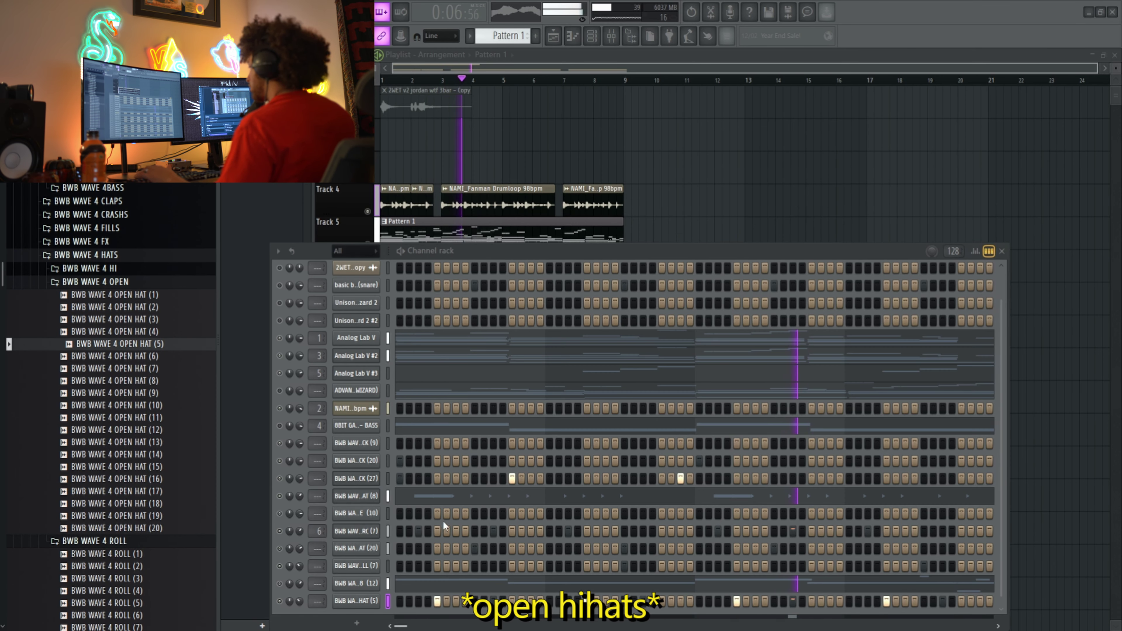
Adjust the volume of BWB WAVE 4 OPEN HAT (5) and transpose its notes to C#5.
click(356, 602)
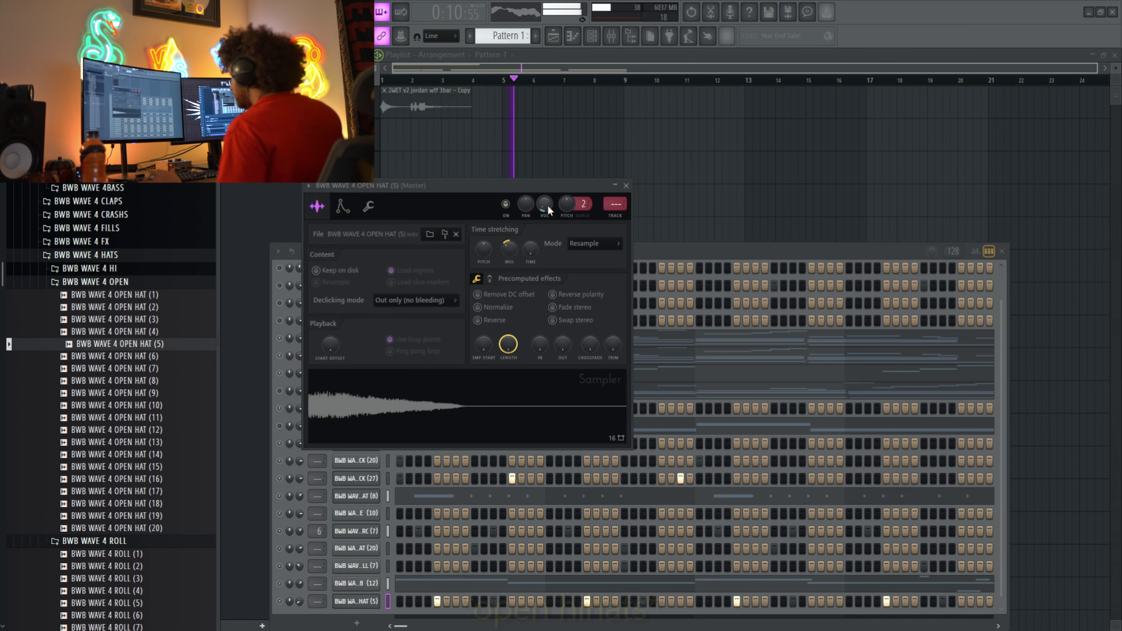
right_click(367, 600)
click(408, 467)
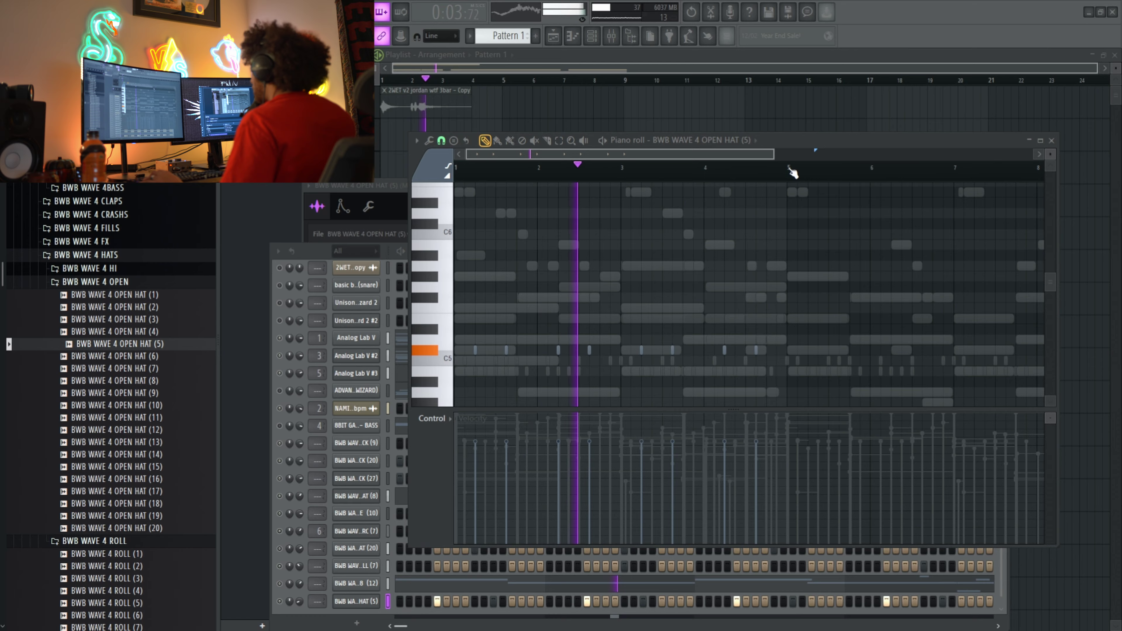
Lay out the pattern as separate instrument clips in the playlist and duplicate the eight-bar block into four sections.
key(F5)
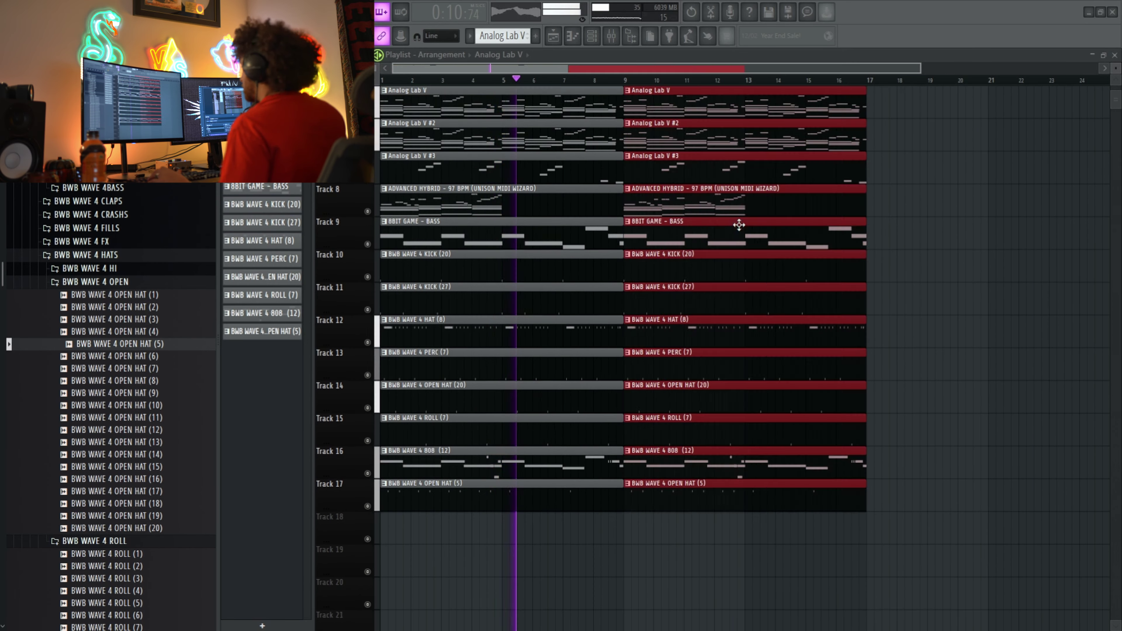
key(ctrl+b)
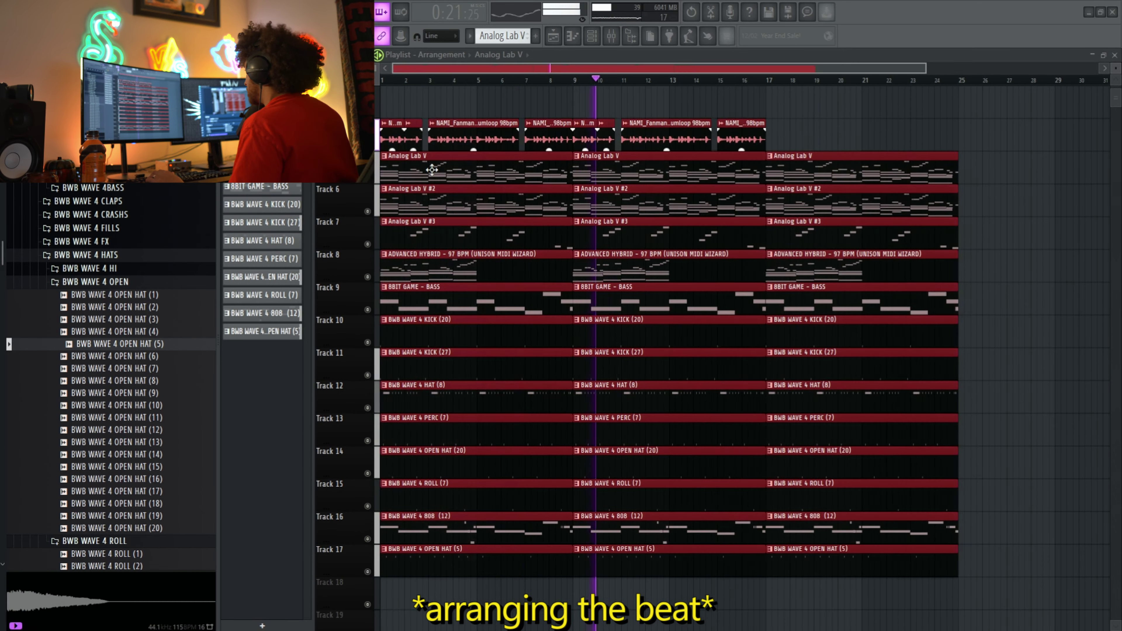
scroll(432, 169, down, 3)
key(ctrl+b)
Remove the 808 (12) clips from the first two sections and the ADVANCED HYBRID clips from the whole arrangement.
key(Delete)
drag(934, 251, 526, 266)
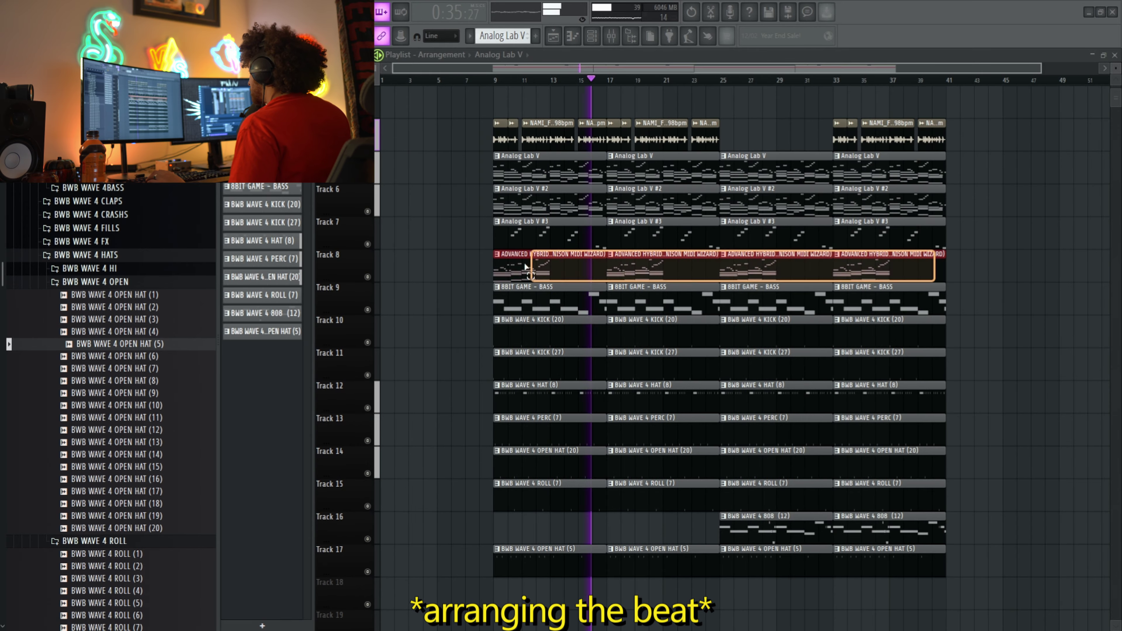
key(ctrl+a)
Add Analog Lab V and Analog Lab V #2 intro clips before bar 9 and create an automation clip for HalfTime's mix level.
key(F6)
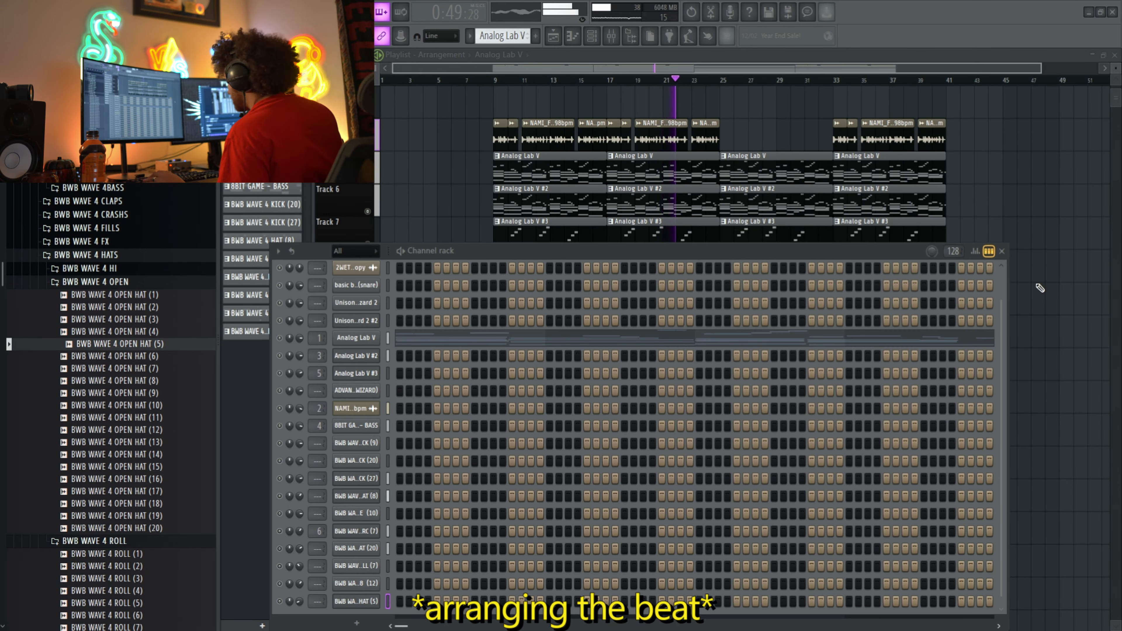
key(F6)
key(F9)
key(F9)
scroll(508, 126, up, 3)
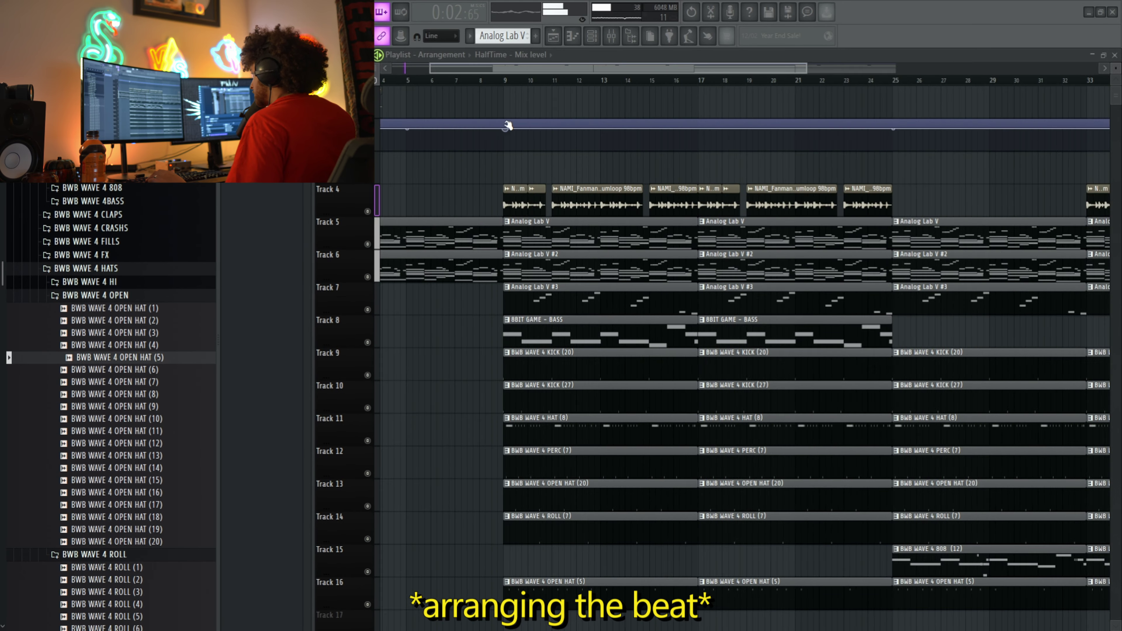
Drop the HalfTime mix automation at bar 9 and duplicate its clips to bar 41, raising the level for bars 25 to 33.
scroll(508, 126, down, 3)
key(ctrl+b)
key(ctrl+alt+z)
key(ctrl+alt+z)
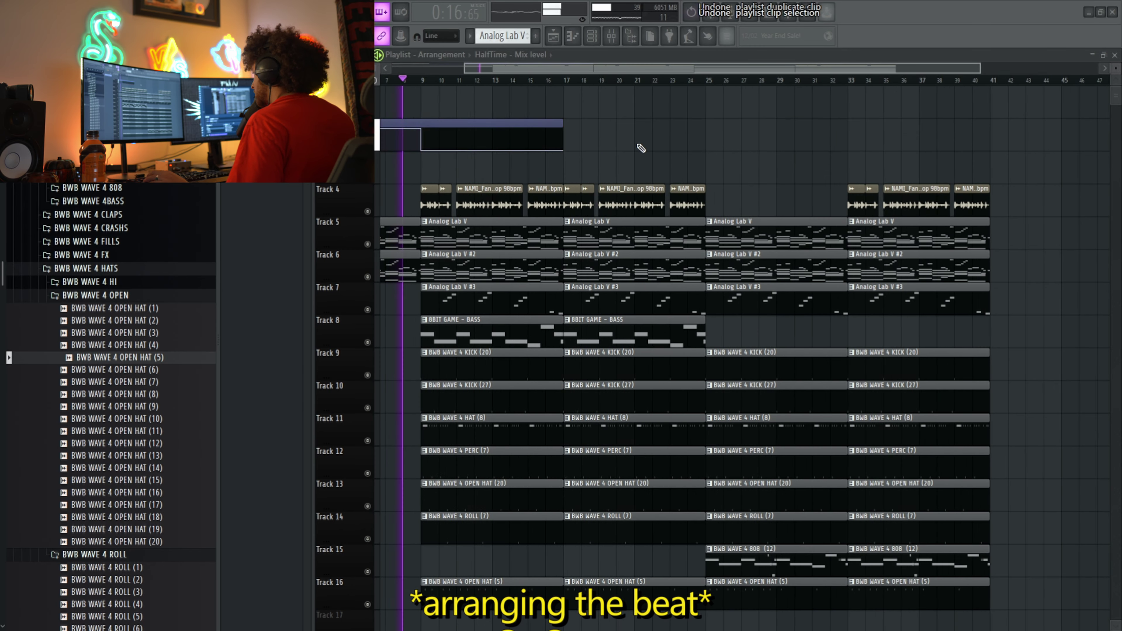
key(ctrl+b)
scroll(530, 132, down, 3)
Create an automation clip for ShaperBox 2's mix level spanning bars 1 to 41.
key(F9)
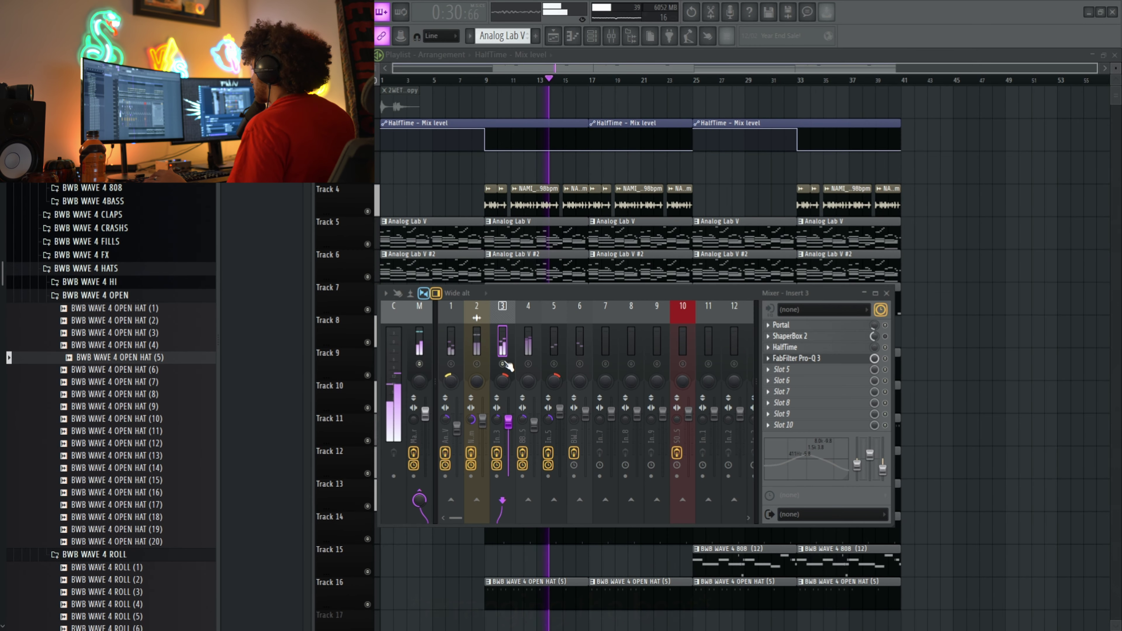
key(F9)
key(F9)
key(F9)
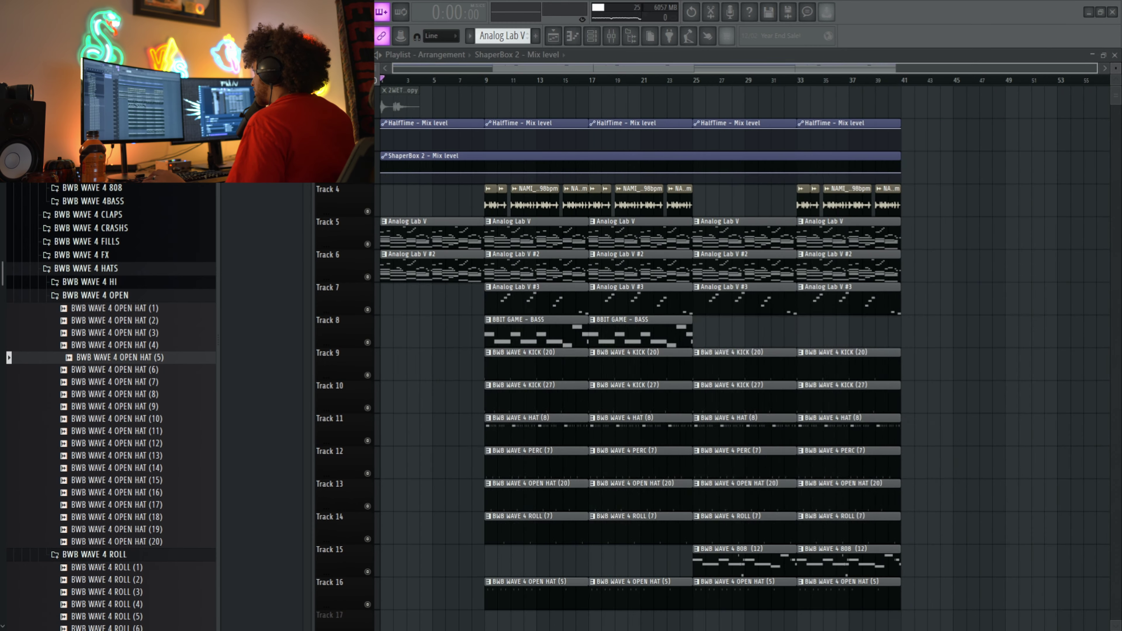
Shape the ShaperBox 2 mix automation to stay low in the intro, rise at bar 9 and drop at bar 25.
scroll(387, 175, up, 2)
right_click(576, 188)
click(707, 167)
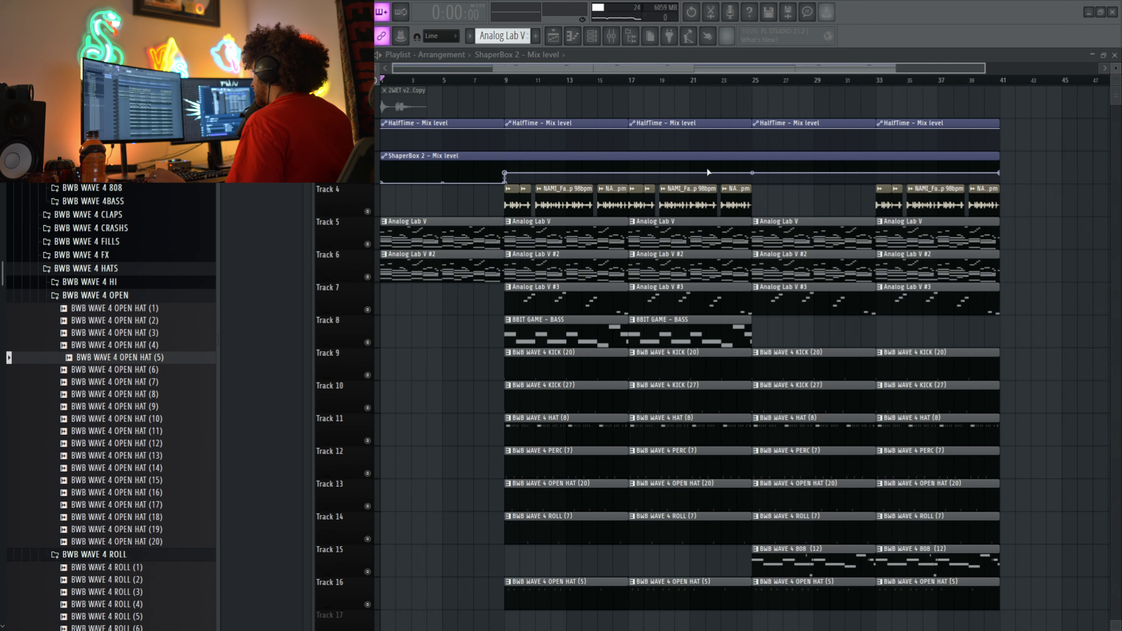
scroll(706, 167, down, 2)
Automate HalfTime's mix level on the Analog Lab V mixer track across bars 1 to 41, dropping it between bars 9 and 25.
key(space)
key(F9)
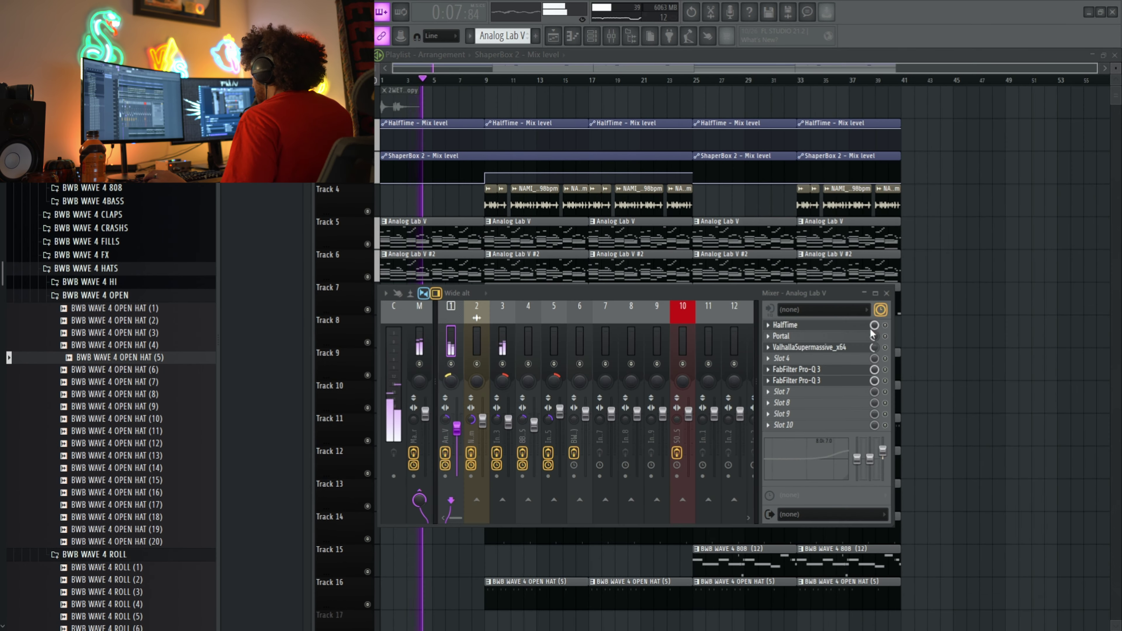
key(F9)
scroll(530, 468, down, 3)
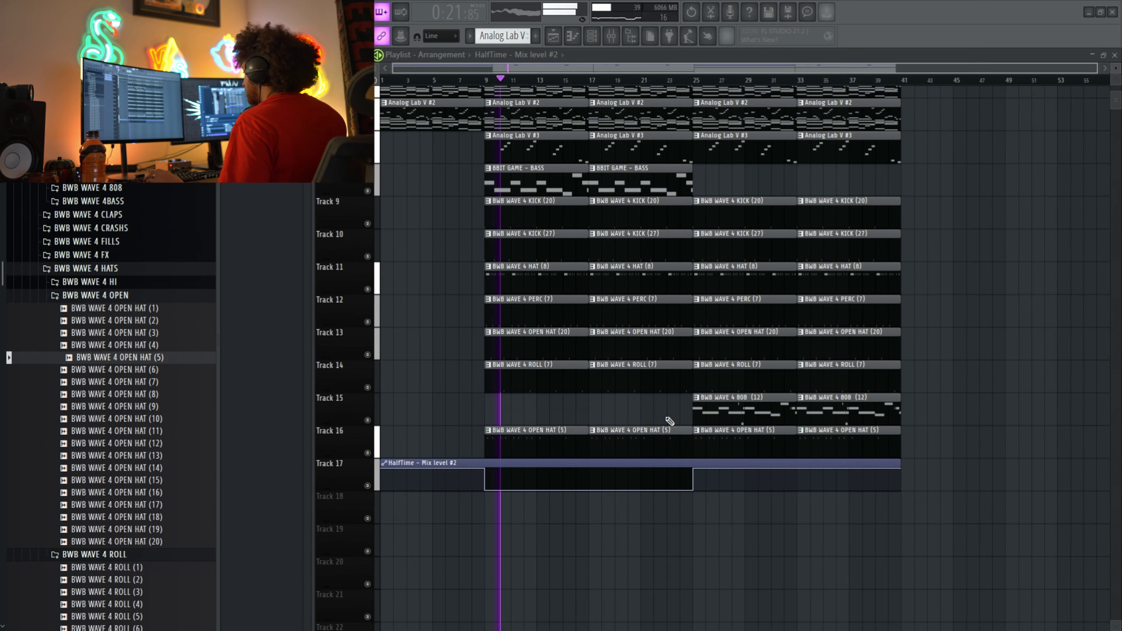
scroll(751, 334, up, 5)
Place a variant of the BWB WAVE 4 KICK (27) pattern at bar 33 and replay the preceding section.
click(592, 36)
scroll(732, 85, up, 3)
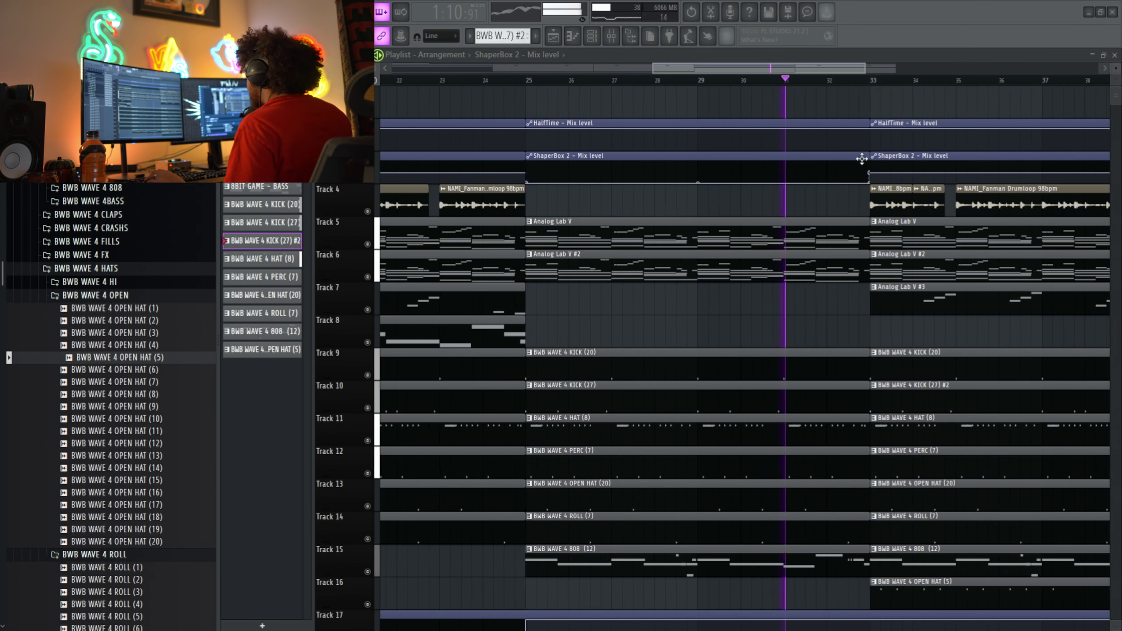
click(731, 84)
Load BWB WAVE 3 SNARE (27) as a snare percussion layer in a new pattern.
scroll(731, 85, up, 2)
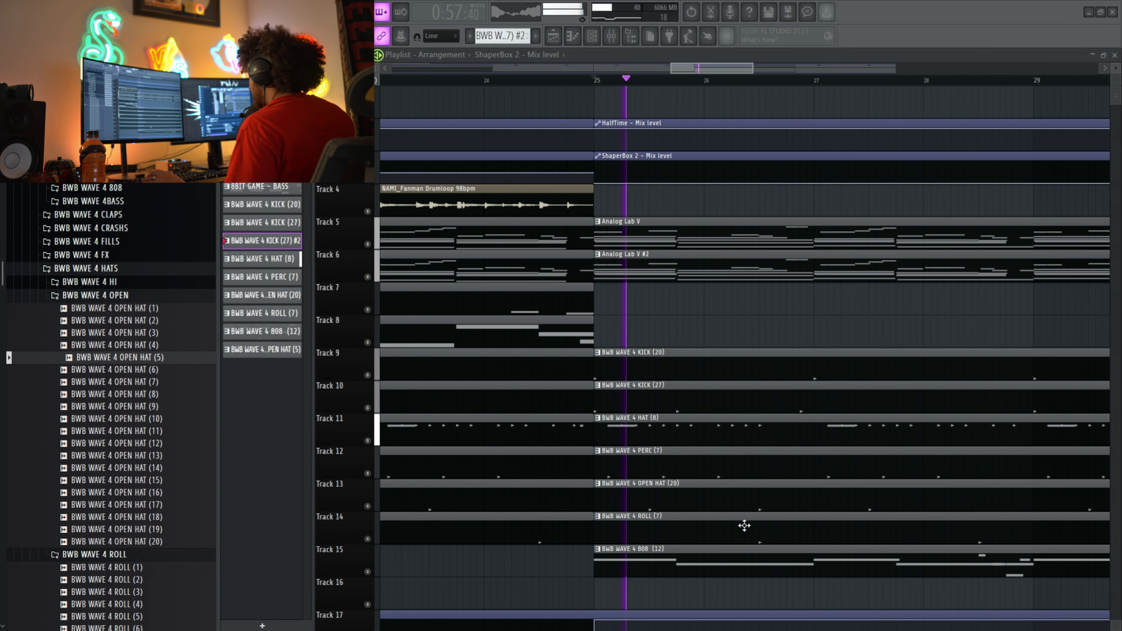
scroll(744, 523, down, 2)
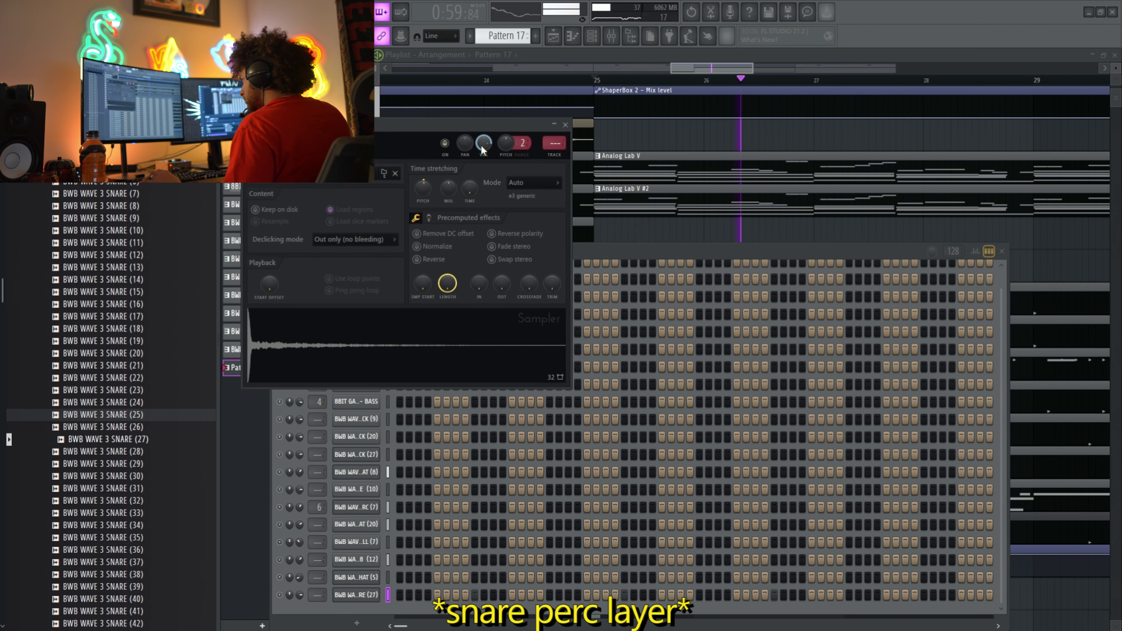
right_click(376, 553)
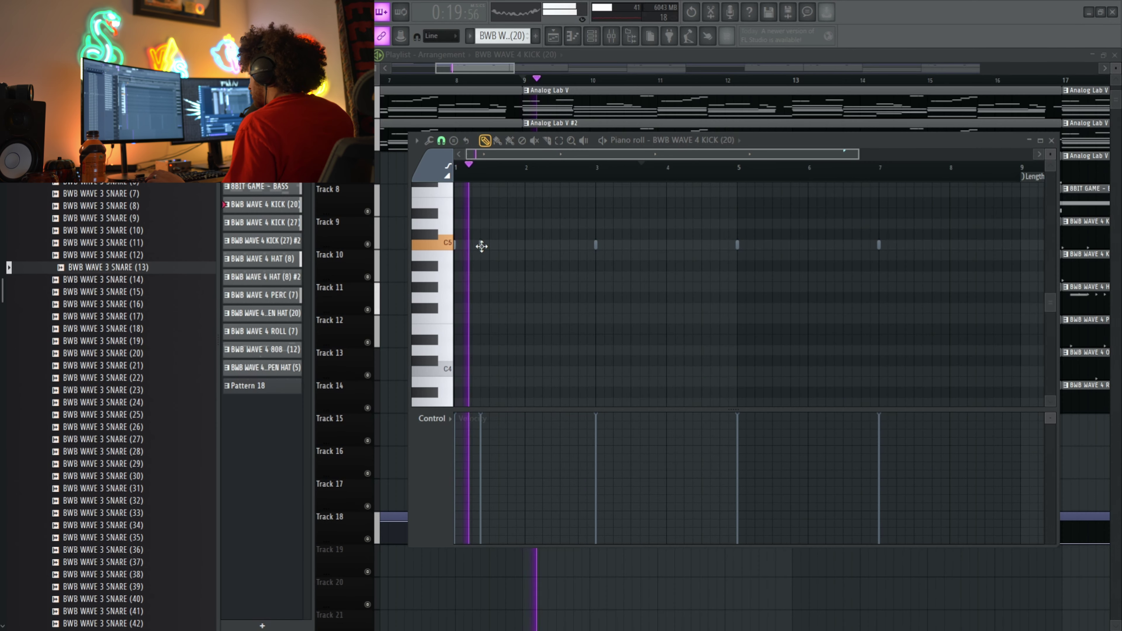
Layer a second C5 kick note shortly after the hits at bars 1, 3, 5 and 7 in the BWB WAVE 4 KICK (20) pattern.
drag(627, 250, 621, 248)
drag(906, 231, 928, 272)
click(704, 225)
key(Delete)
drag(738, 168, 455, 168)
key(ctrl+b)
key(ctrl+d)
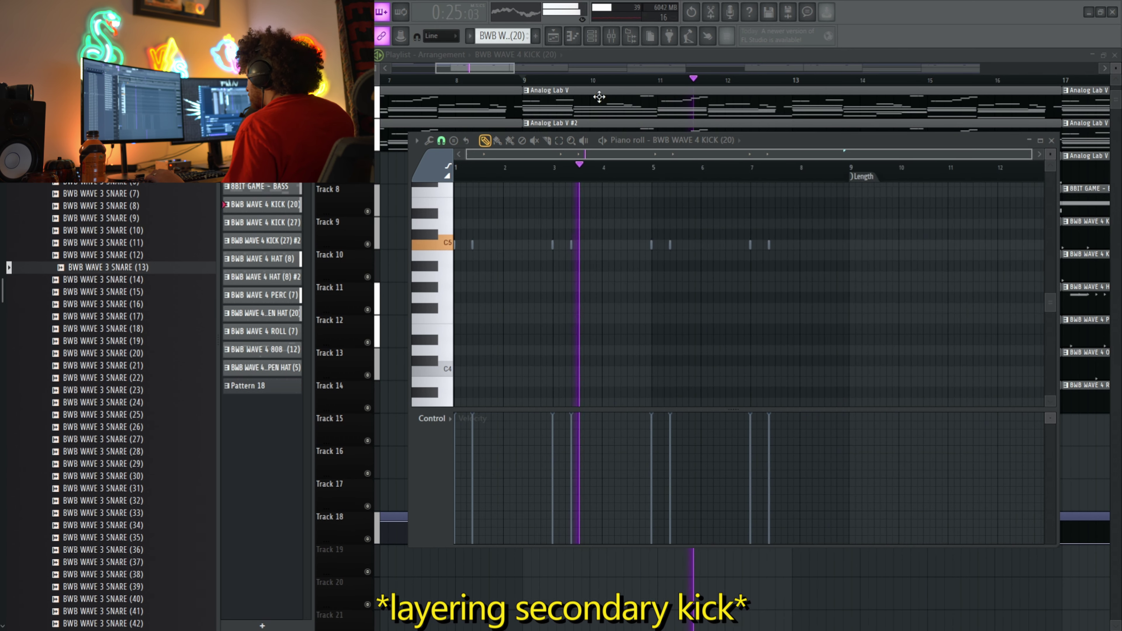
click(553, 36)
scroll(789, 451, down, 8)
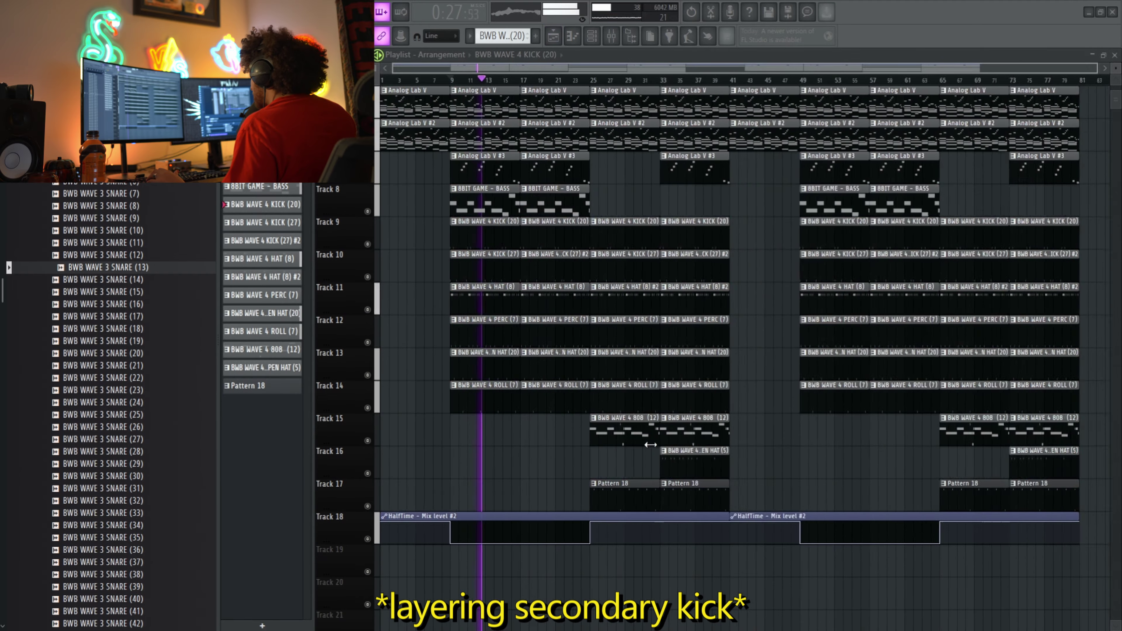
Transpose the master by -2 semitones with SoundShifter Pitch Stereo and slightly raise the Analog Lab V mixer track's volume.
click(611, 37)
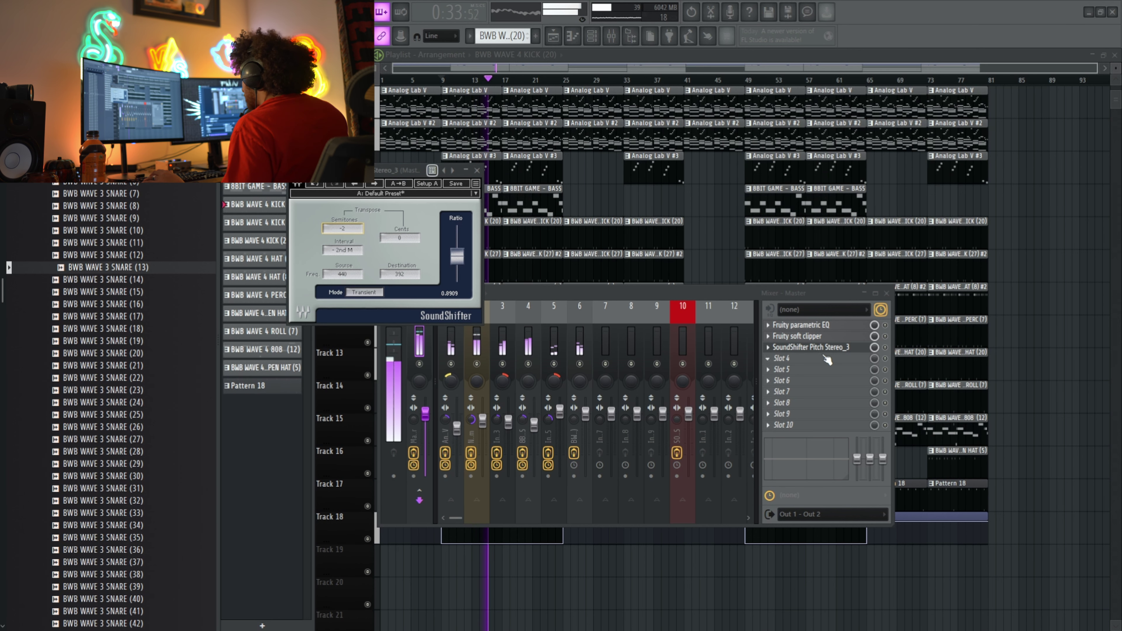
drag(825, 348, 827, 332)
click(453, 350)
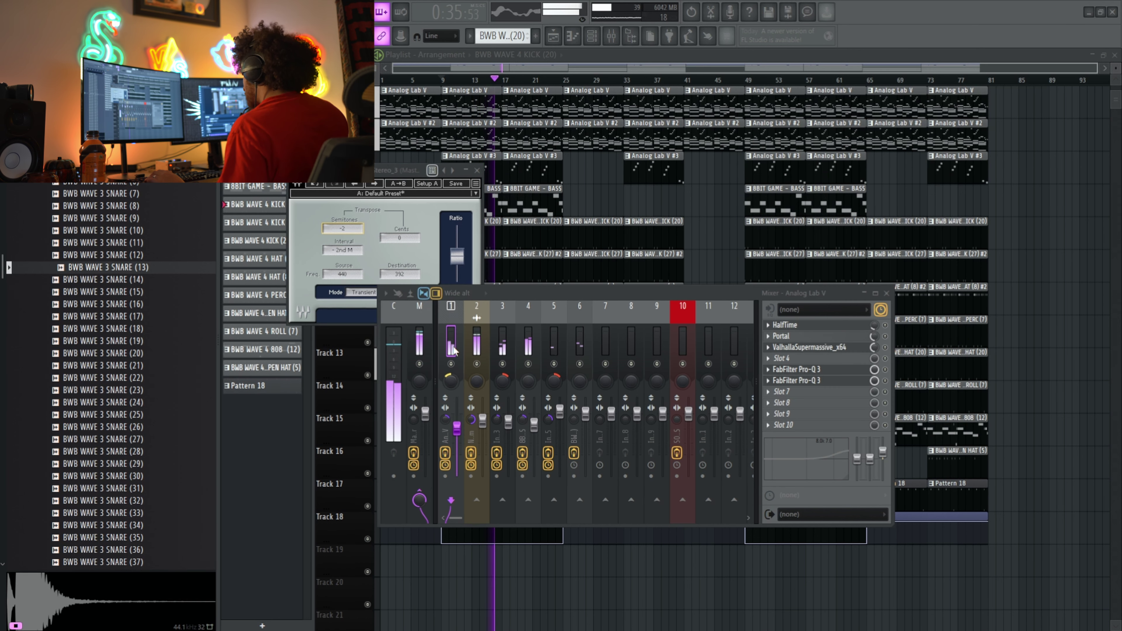
drag(457, 428, 460, 423)
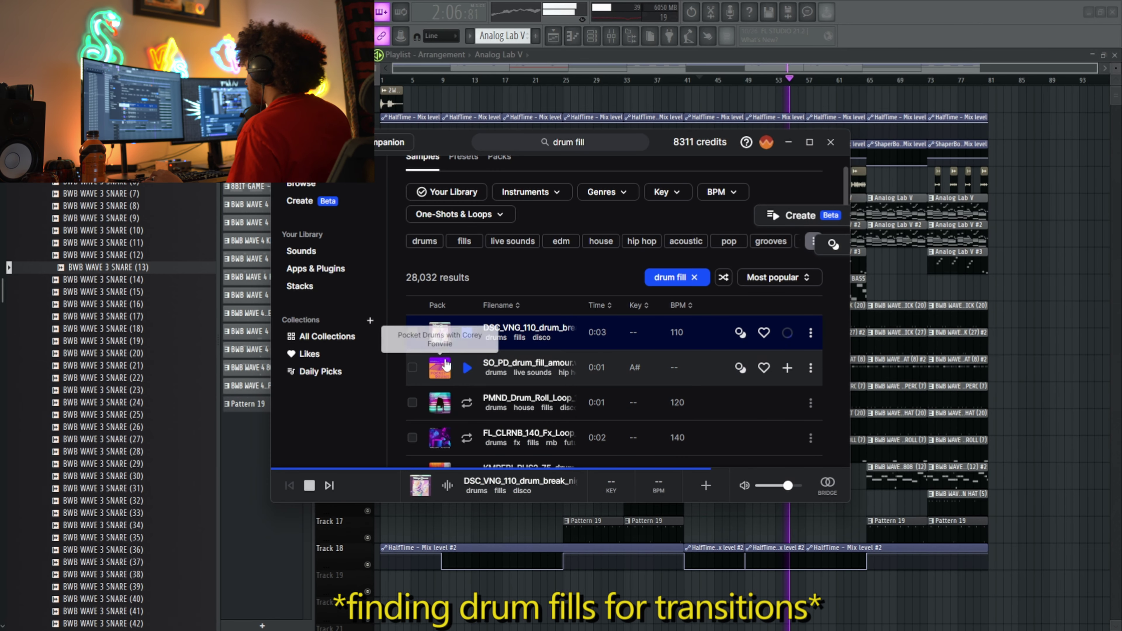
Audition SO_PD_drum_fill_amour.wav and the PMND_Drum_Roll_Loop sample in the drum fill results, and add the PMND loop to the library.
click(471, 382)
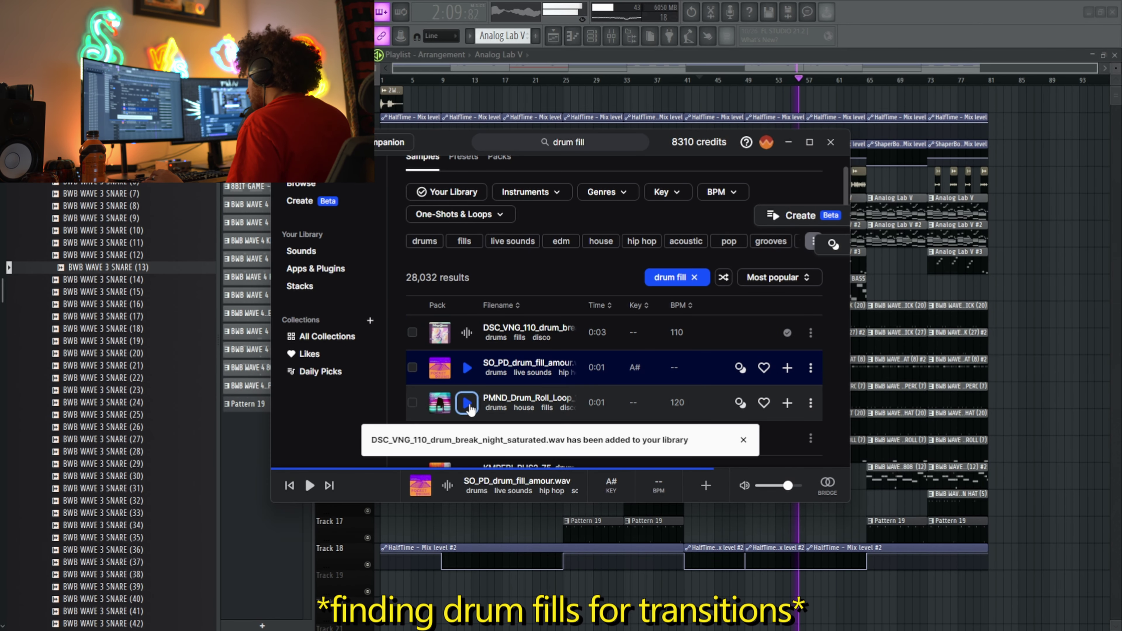
click(471, 406)
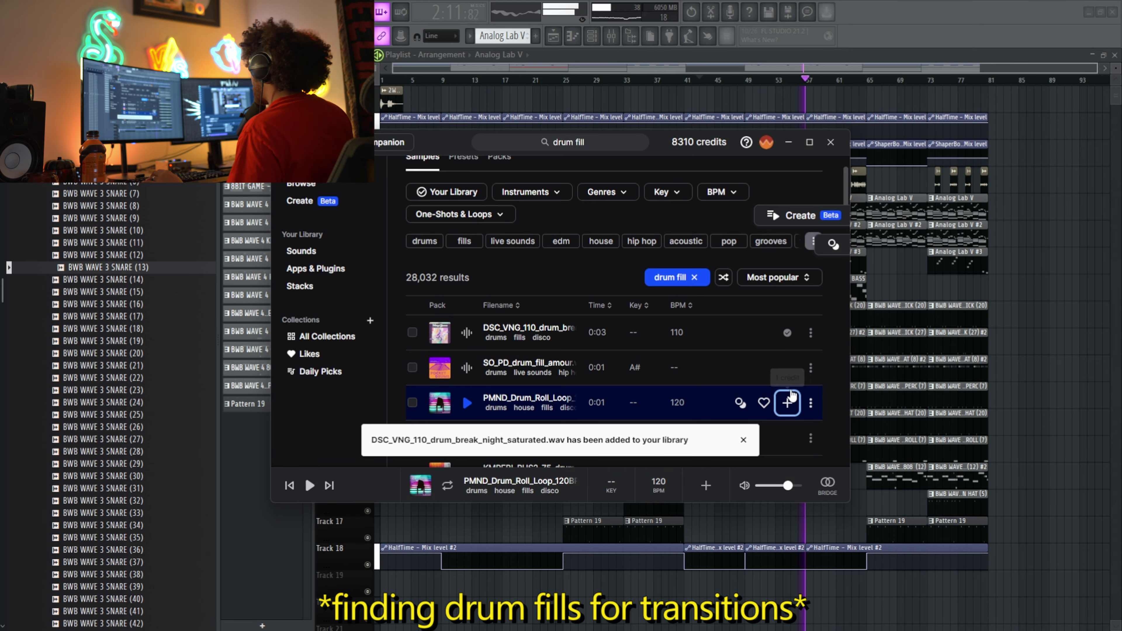
click(787, 403)
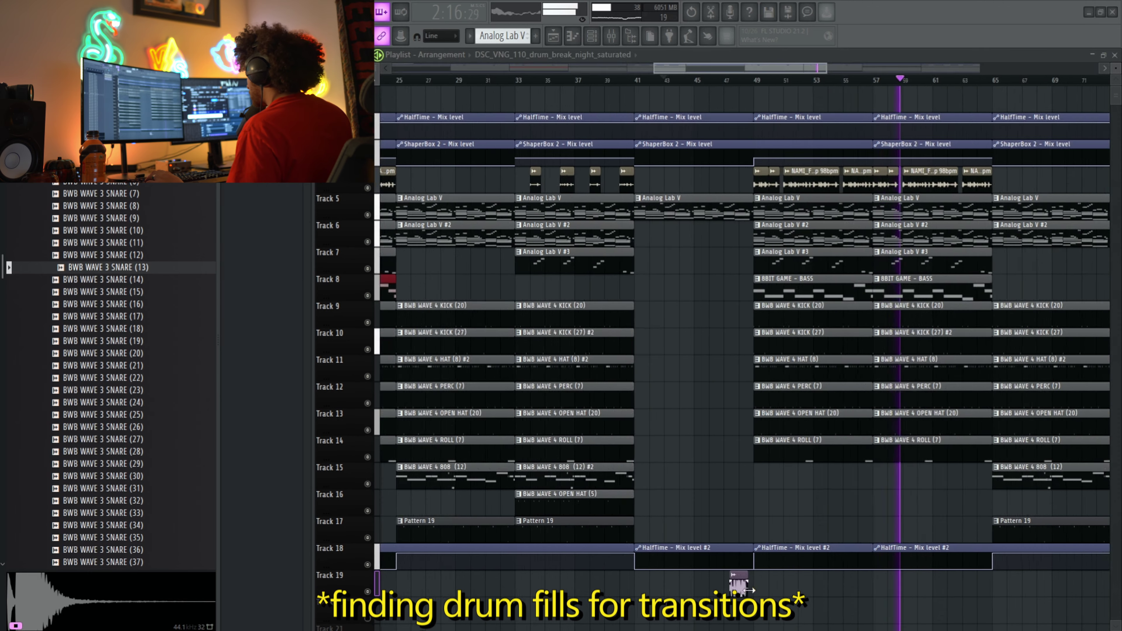
Place the DSC_VNG_110_drum_break_night_saturated clip on Track 19, stretch it to two bars and trim it to a short fill ending at bar 49.
drag(732, 574, 734, 580)
scroll(733, 580, up, 5)
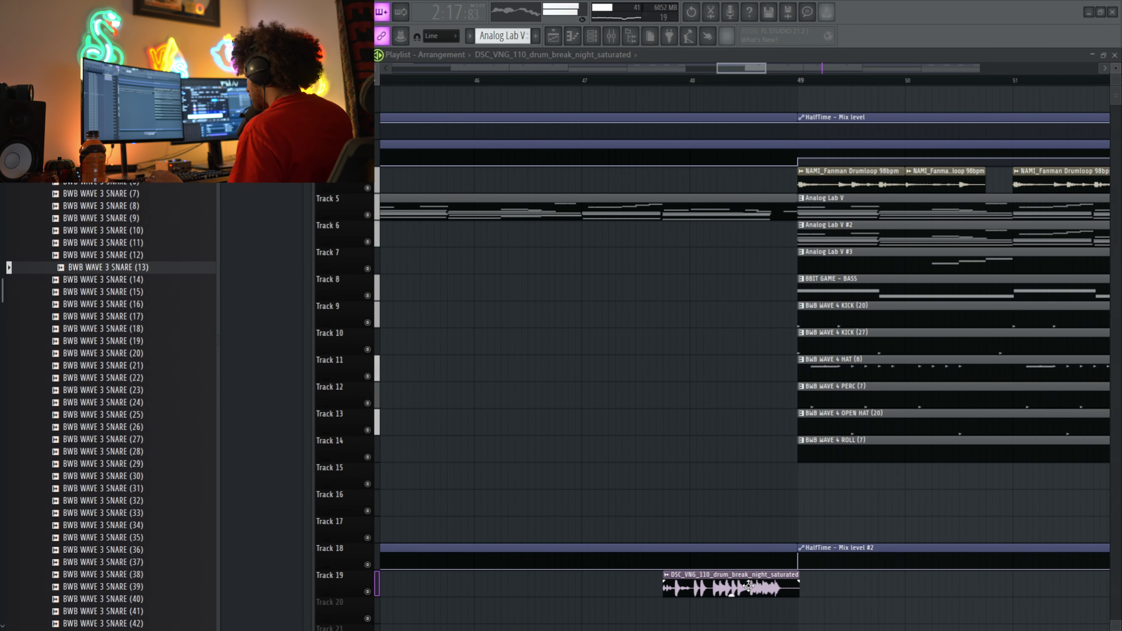
double_click(649, 584)
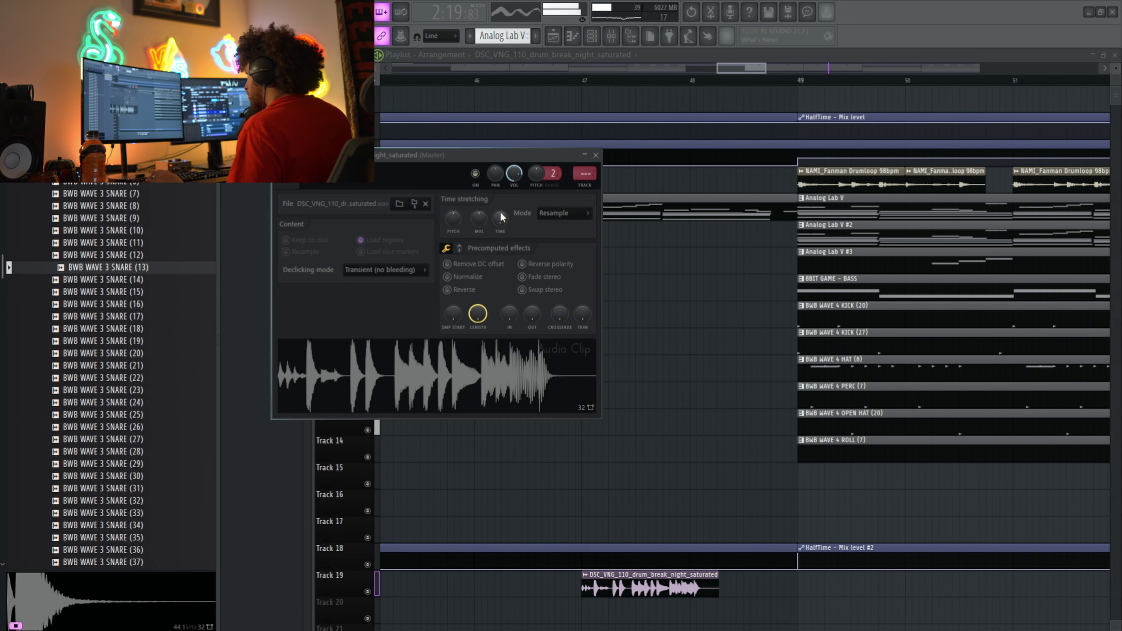
drag(478, 313, 477, 318)
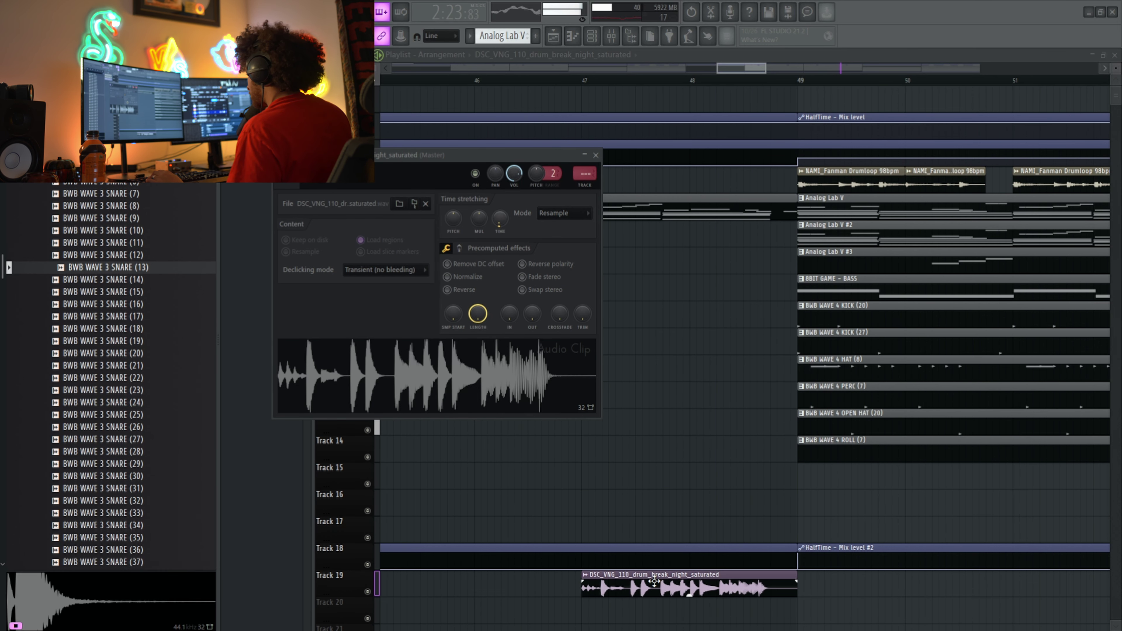
drag(656, 583, 757, 584)
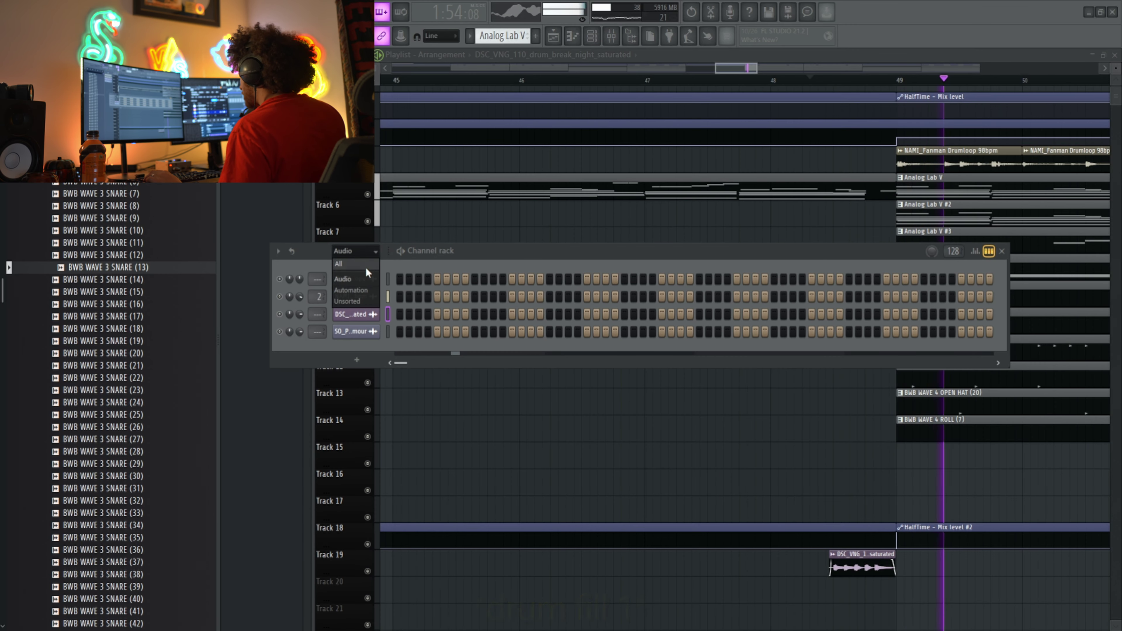
Show all channels in the channel rack and chop the PMND_Drum_Roll_Loop_120BPM_04 clip on Track 20 into a fill leading into bar 9.
click(366, 267)
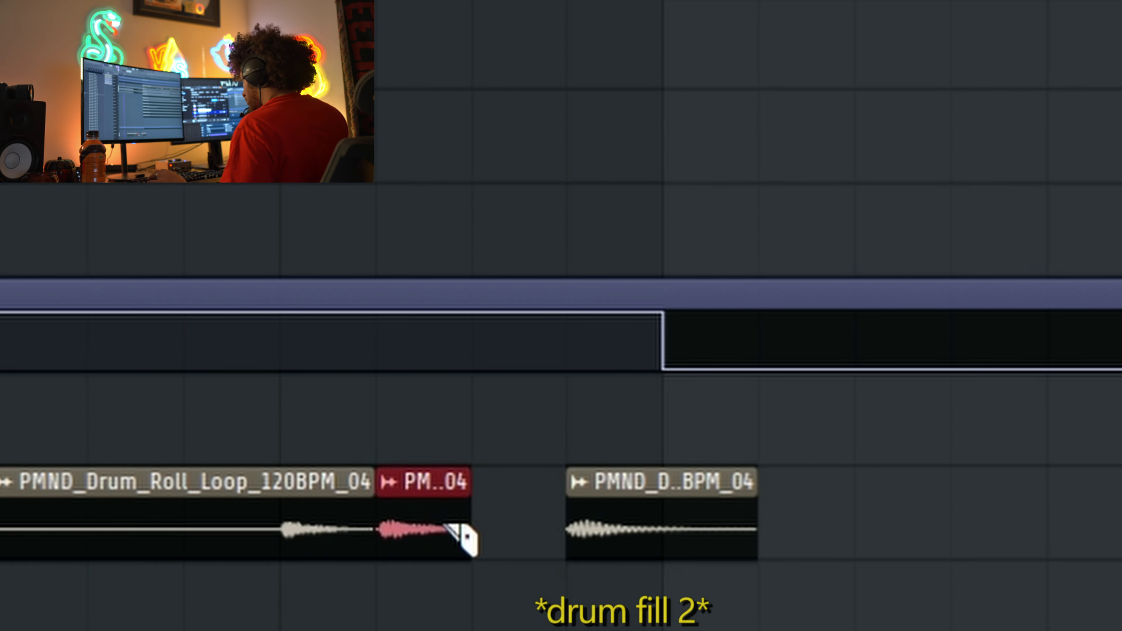
click(491, 526)
key(ctrl+a)
key(space)
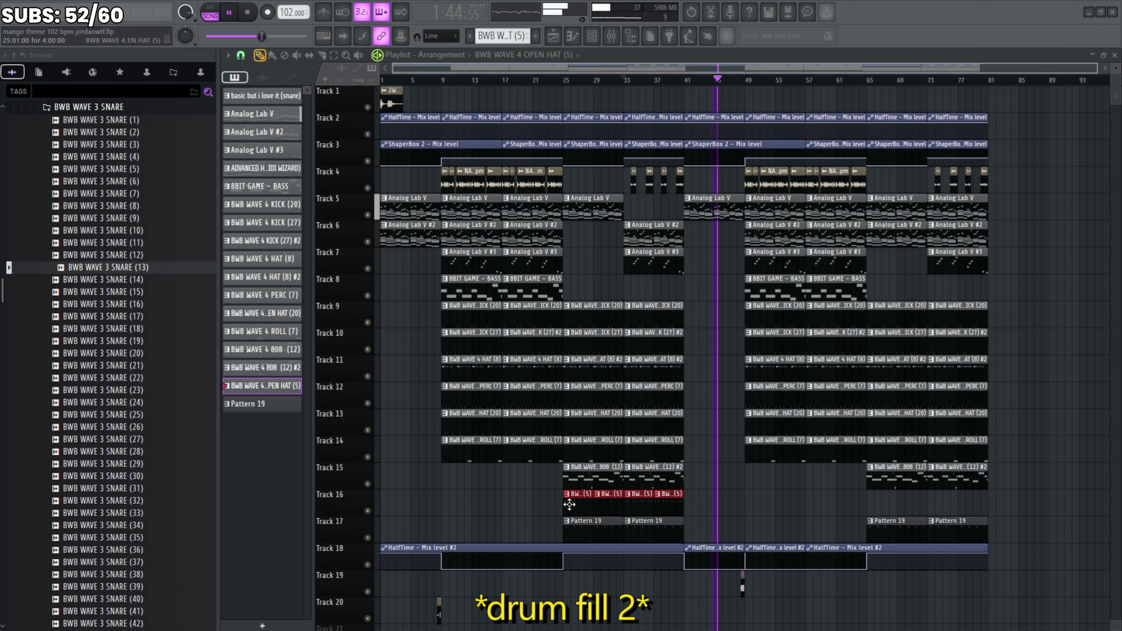
Place copies of the four BWB WAVE 4 OPEN HAT (5) clips on Track 16 starting at bar 65.
drag(844, 495, 881, 504)
scroll(882, 504, up, 5)
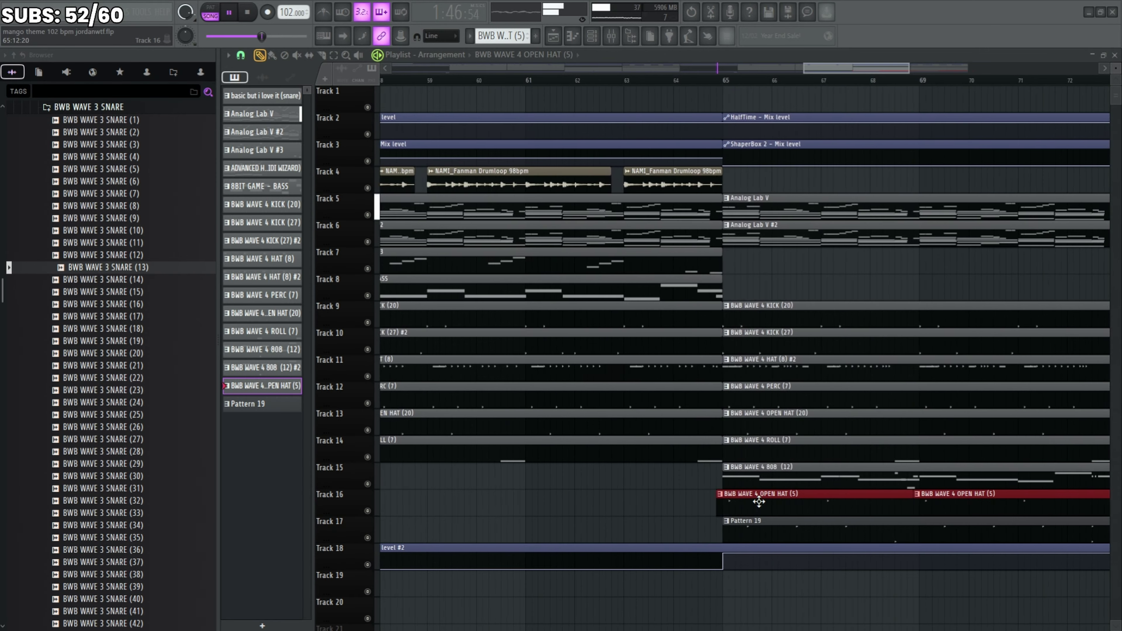
scroll(765, 502, down, 5)
click(814, 588)
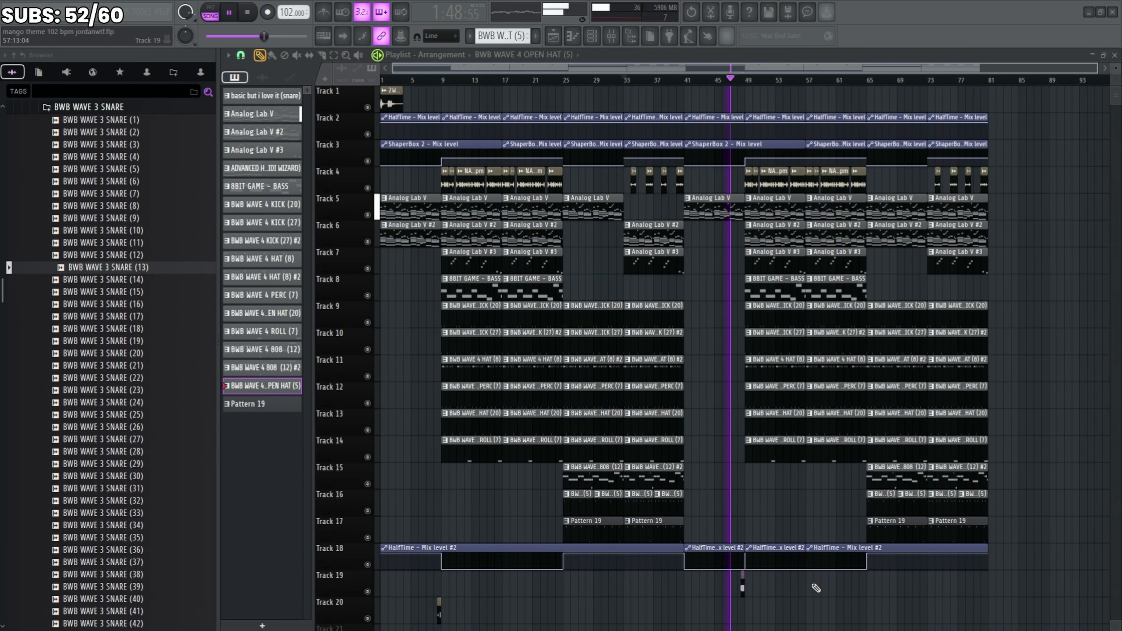